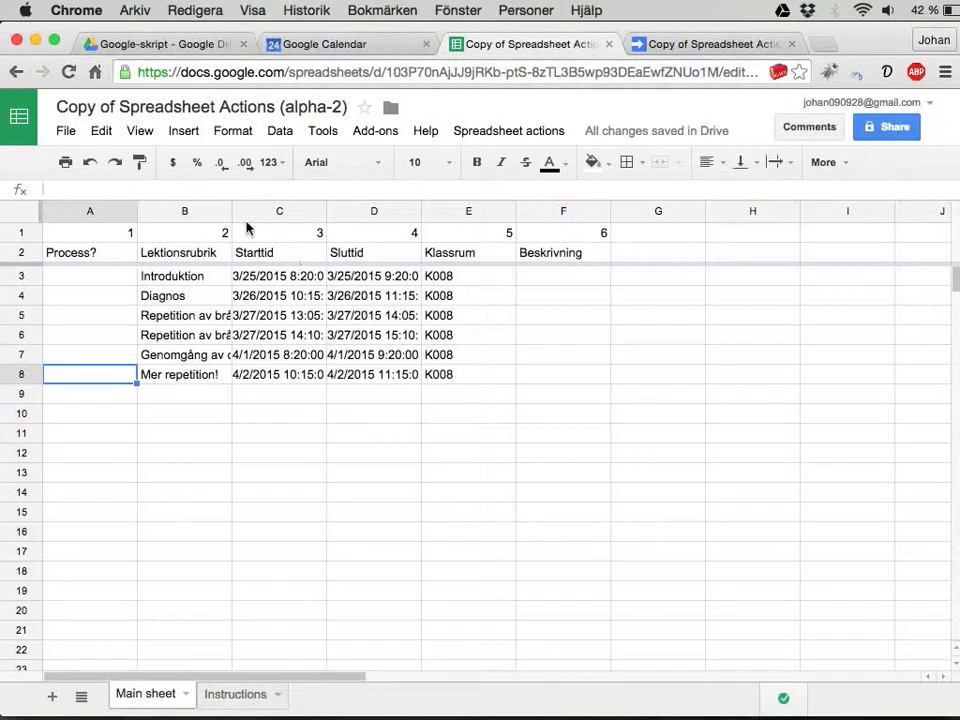
# - Switch to Google Calendar's March 2015 month view with the lesson events
pyautogui.click(315, 43)
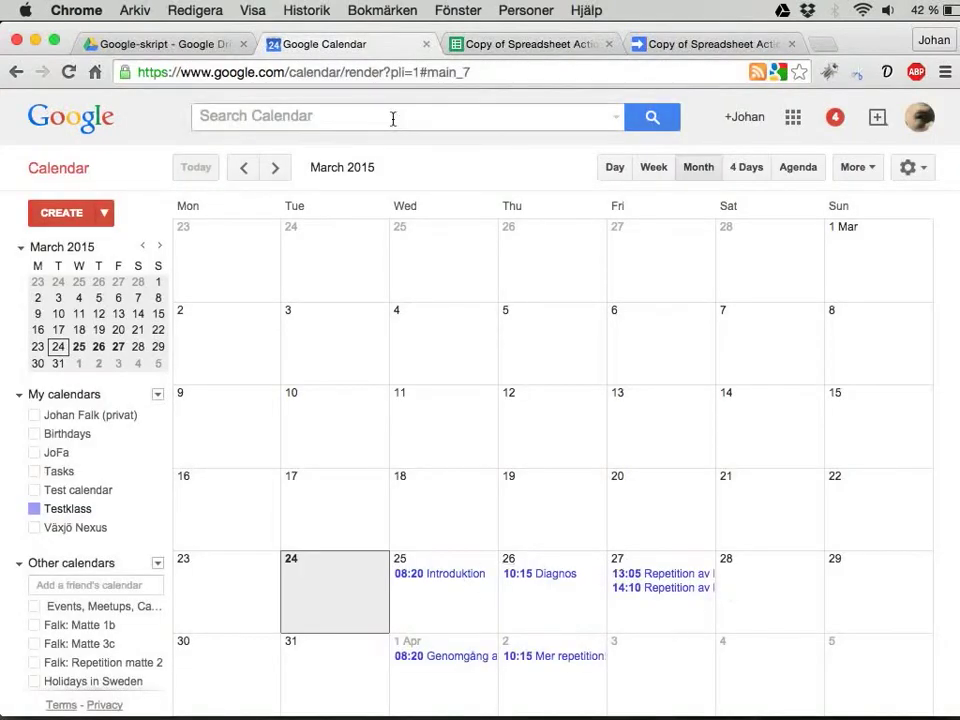
# - Return to the Copy of Spreadsheet Actions (alpha-2) lesson schedule
pyautogui.click(487, 45)
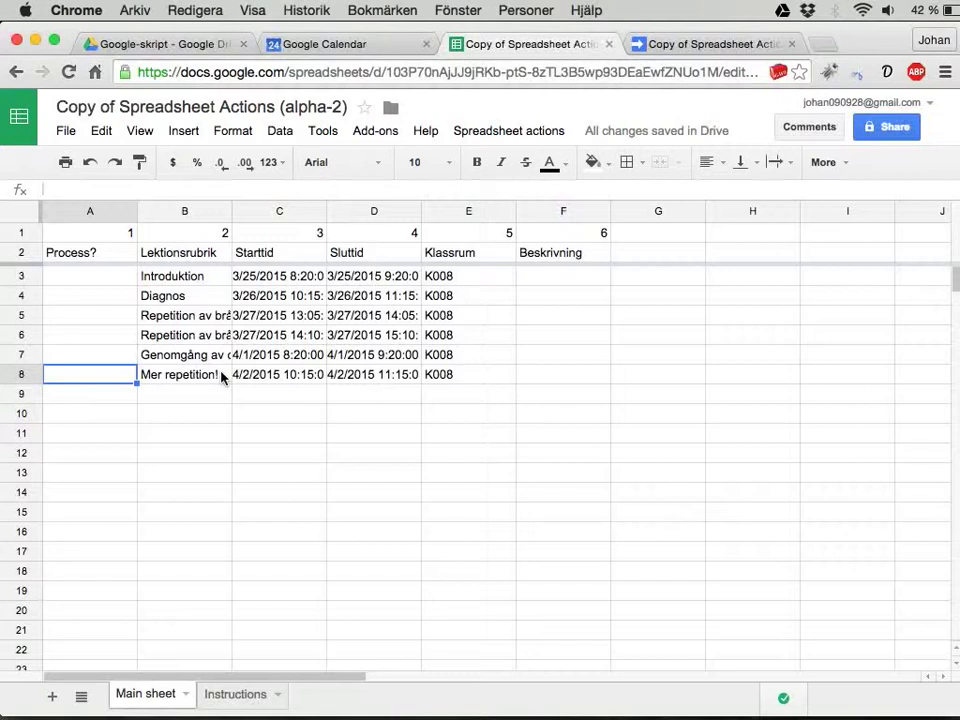
# - Create a Testklass folder in Google-skript, open it, and start a new Google Doc there
pyautogui.click(166, 45)
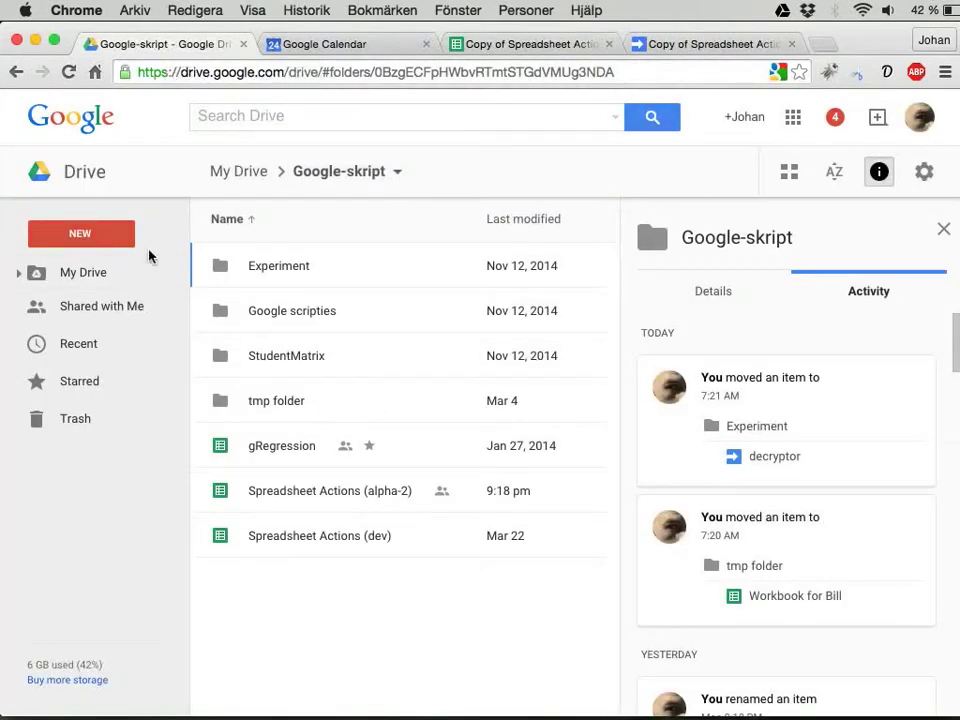
pyautogui.click(101, 234)
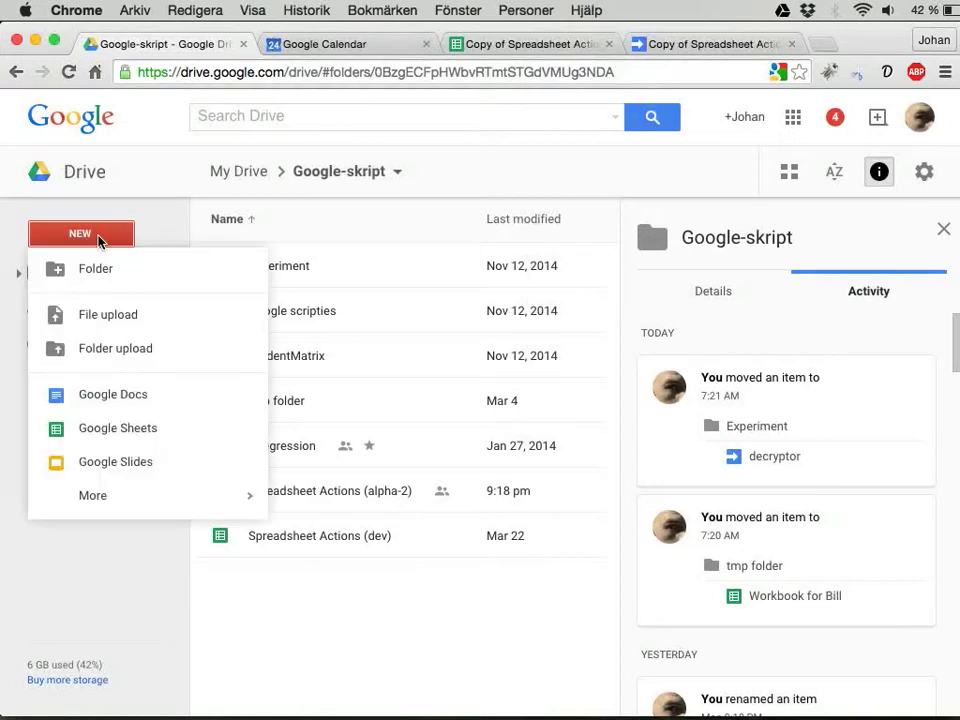
pyautogui.click(101, 272)
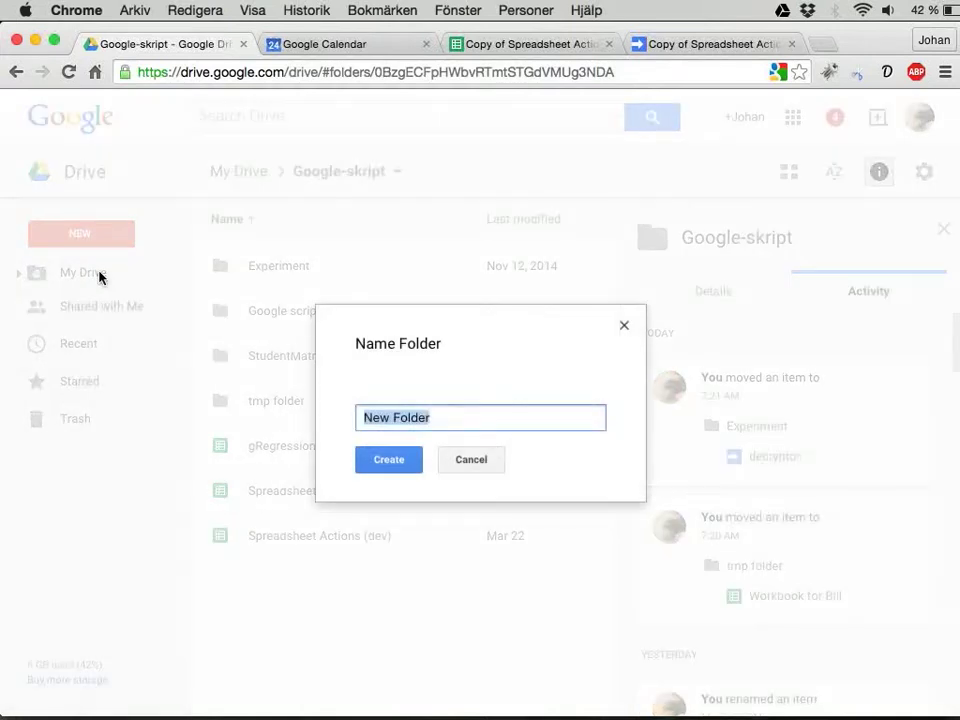
pyautogui.write('Exempelklass')
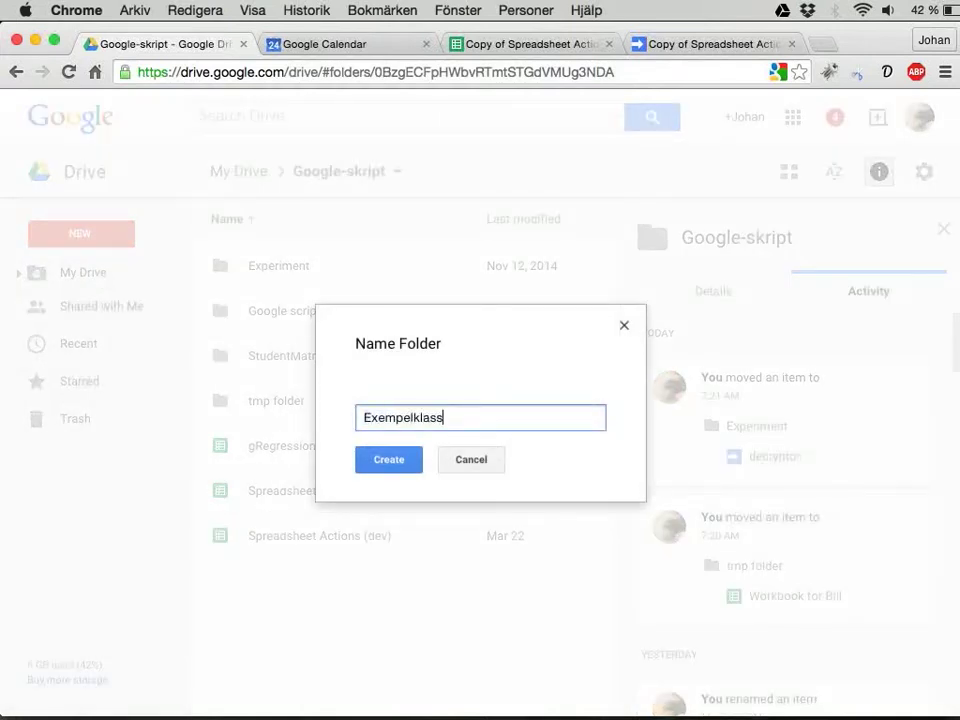
pyautogui.press('super+a')
pyautogui.write('Testklass')
pyautogui.press('Return')
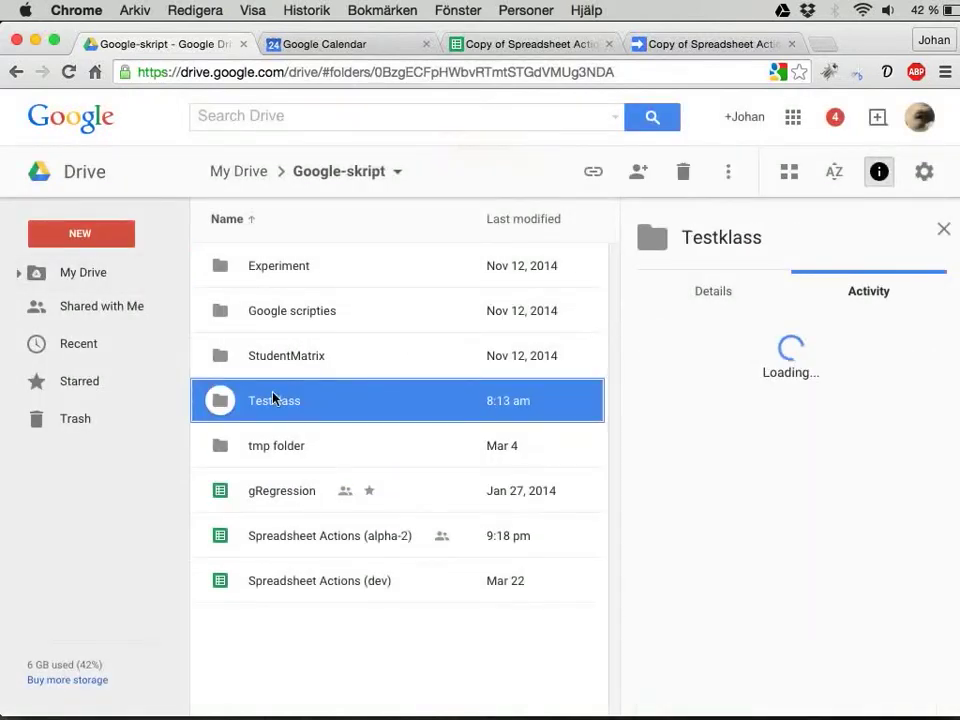
pyautogui.doubleClick(271, 404)
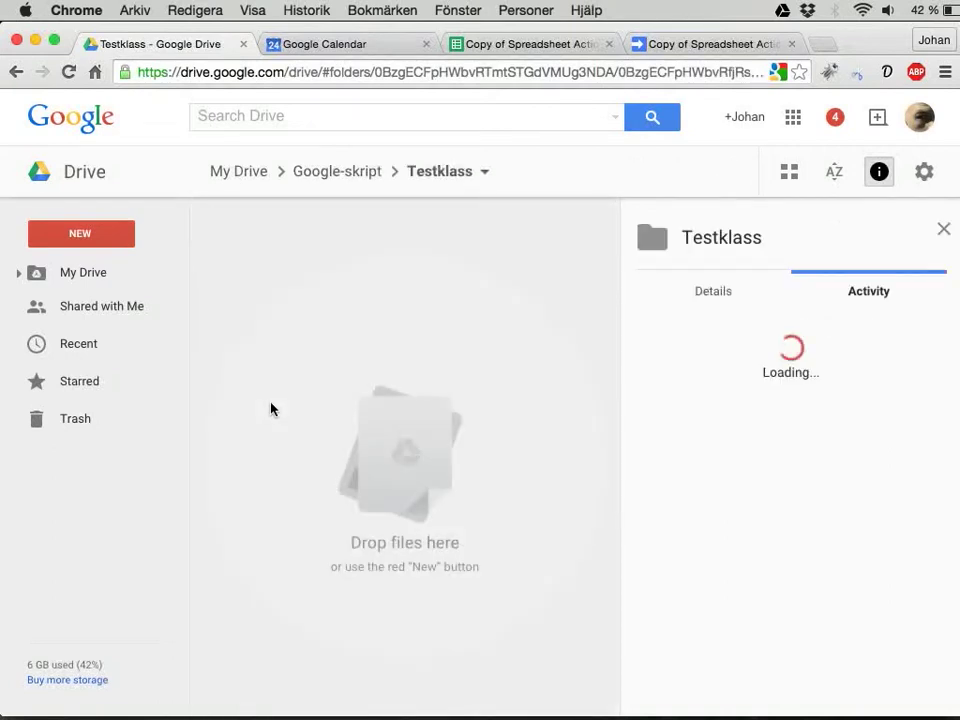
pyautogui.click(94, 236)
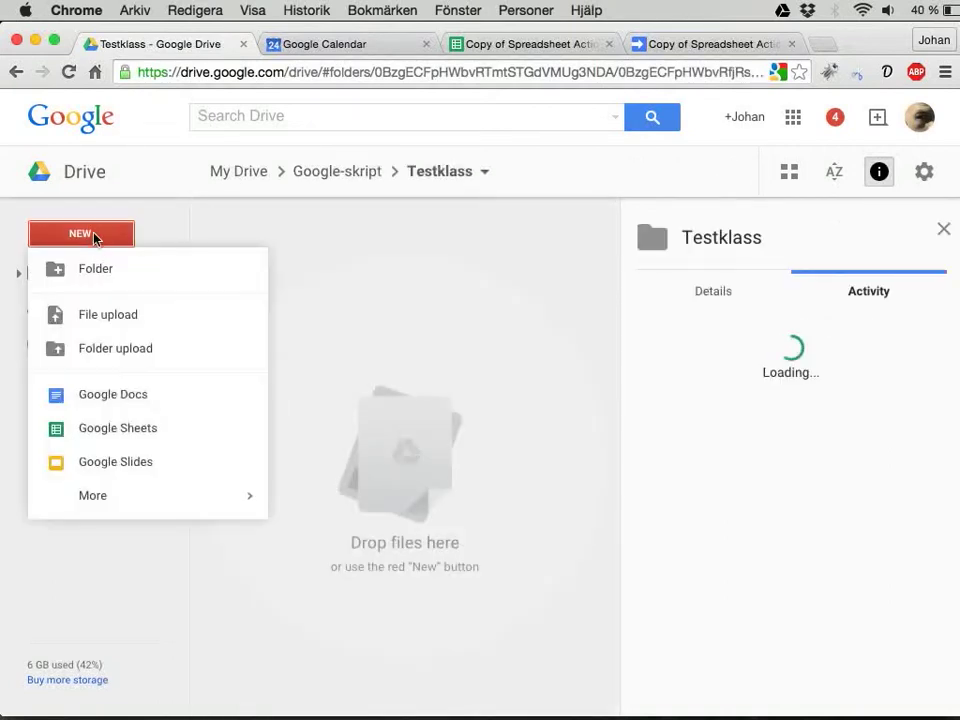
pyautogui.click(94, 397)
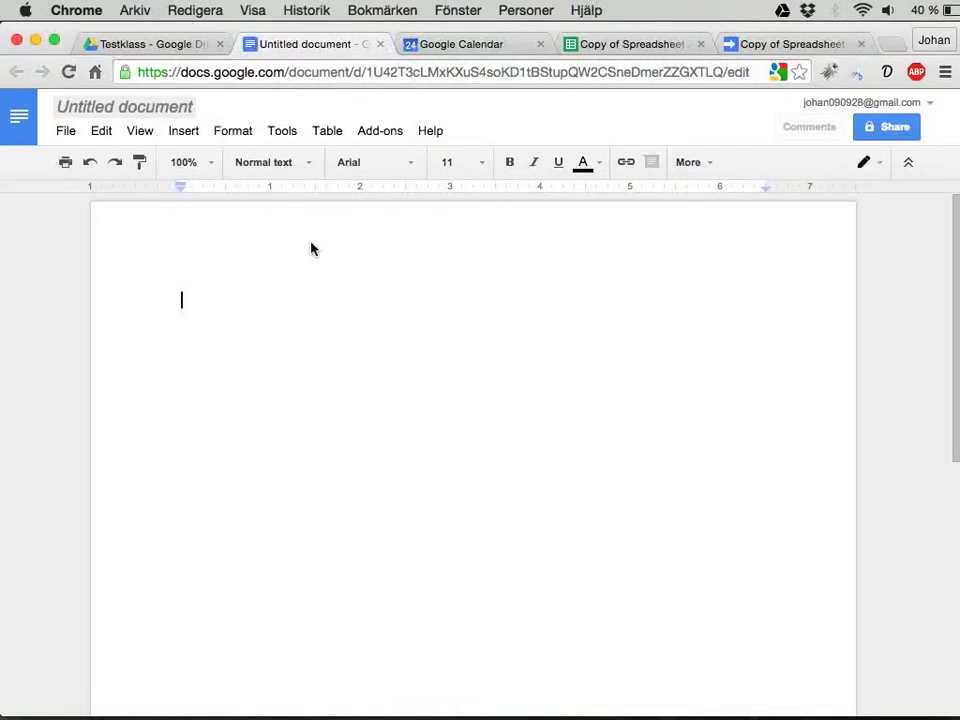
# - Rename the untitled document to 'Lektionsanteckningar (delat med elever)'
pyautogui.doubleClick(401, 417)
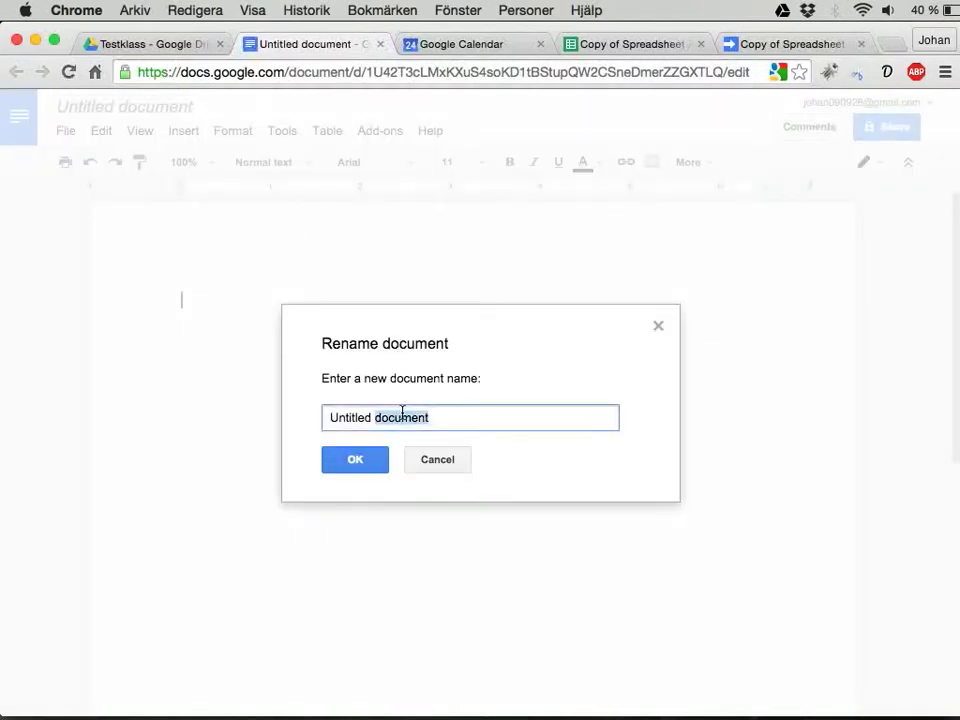
pyautogui.press('super+a')
pyautogui.write('Lektionsa')
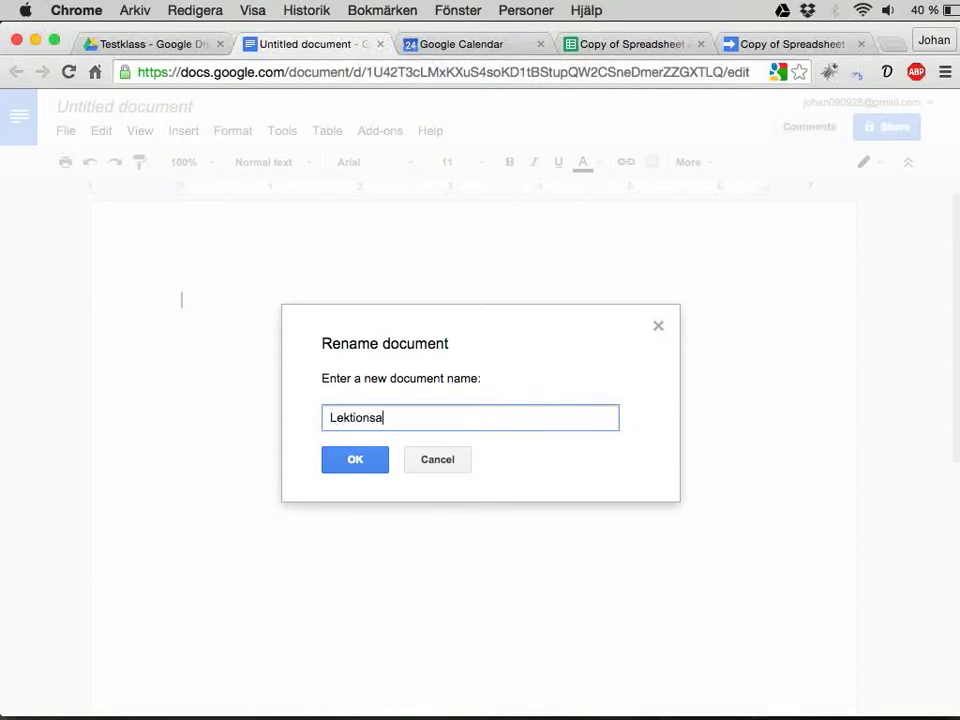
pyautogui.write('nteckningar (delat me')
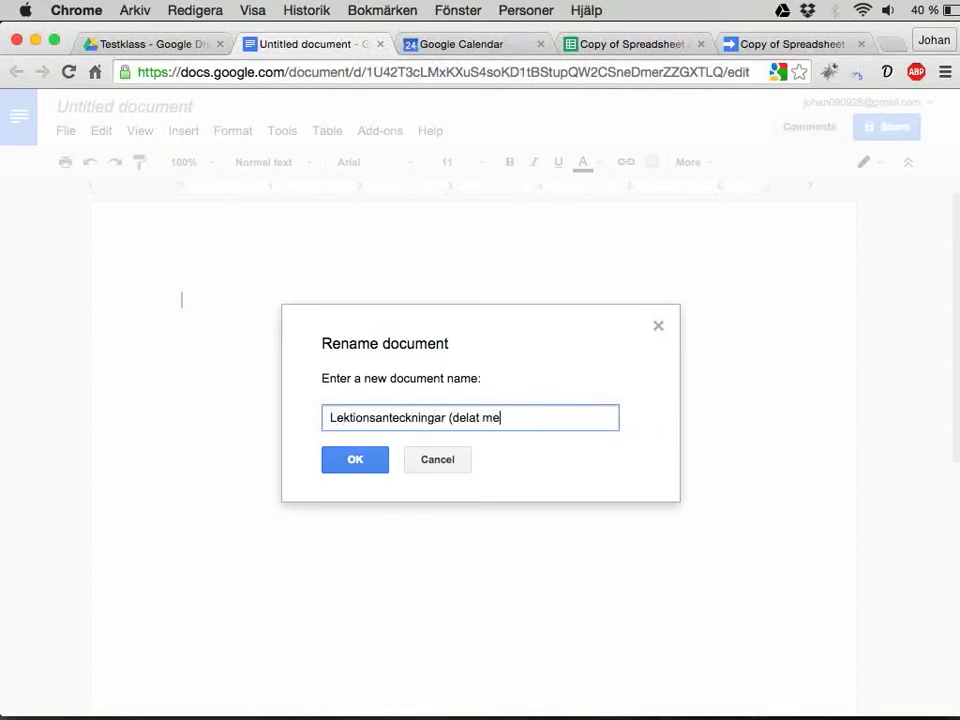
pyautogui.write('d elever)')
pyautogui.click(348, 462)
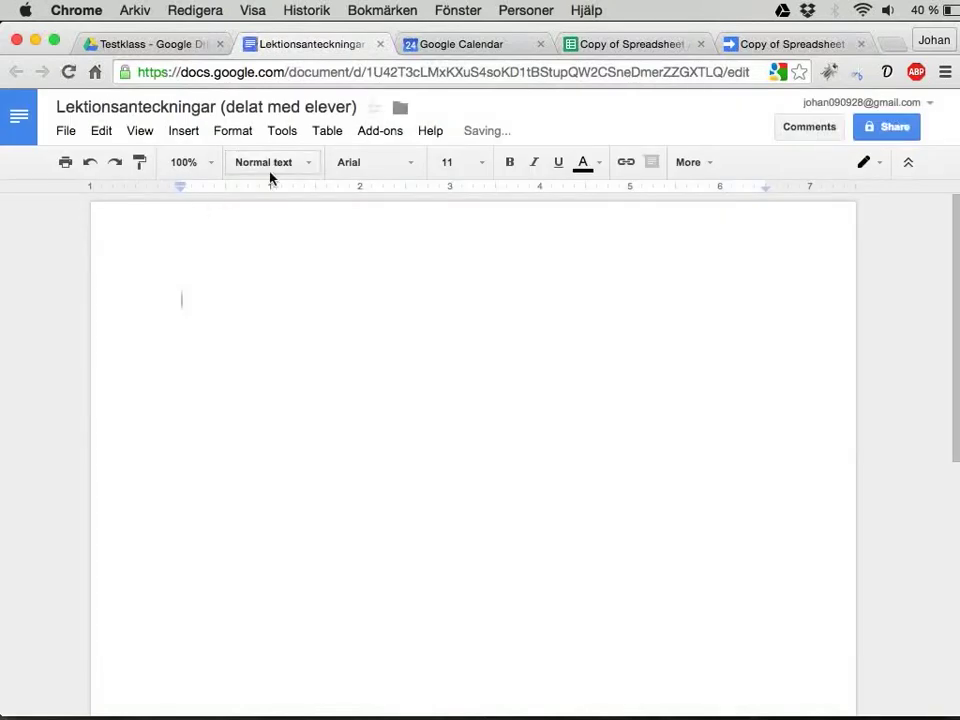
# - Add a Title-styled heading 'Anteckningar för lektionen XXX'
pyautogui.click(270, 170)
pyautogui.click(268, 253)
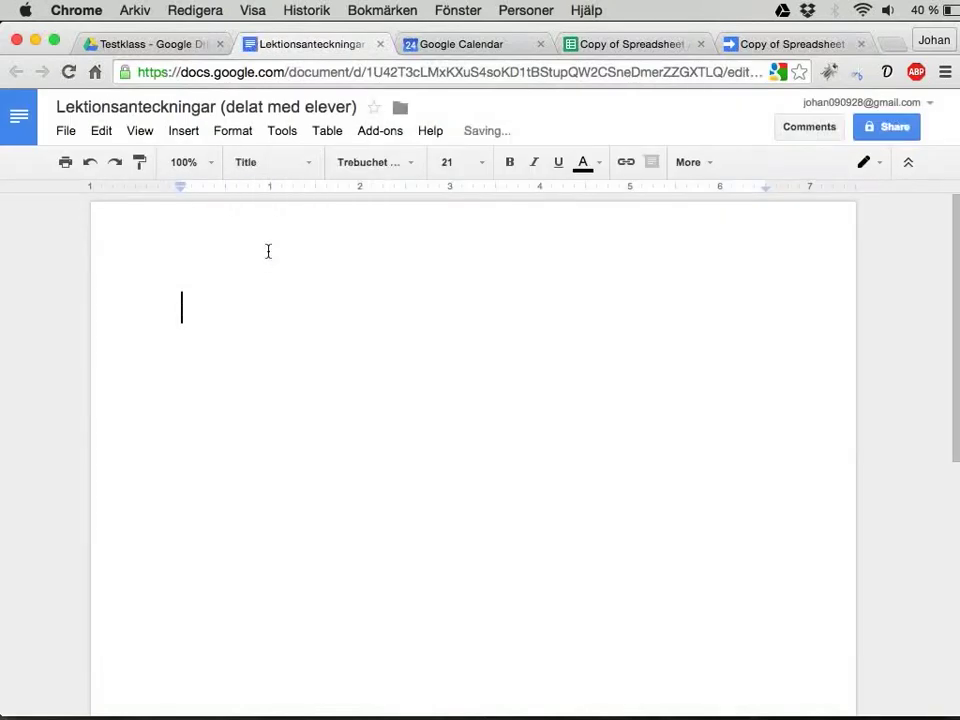
pyautogui.write('Anteckning')
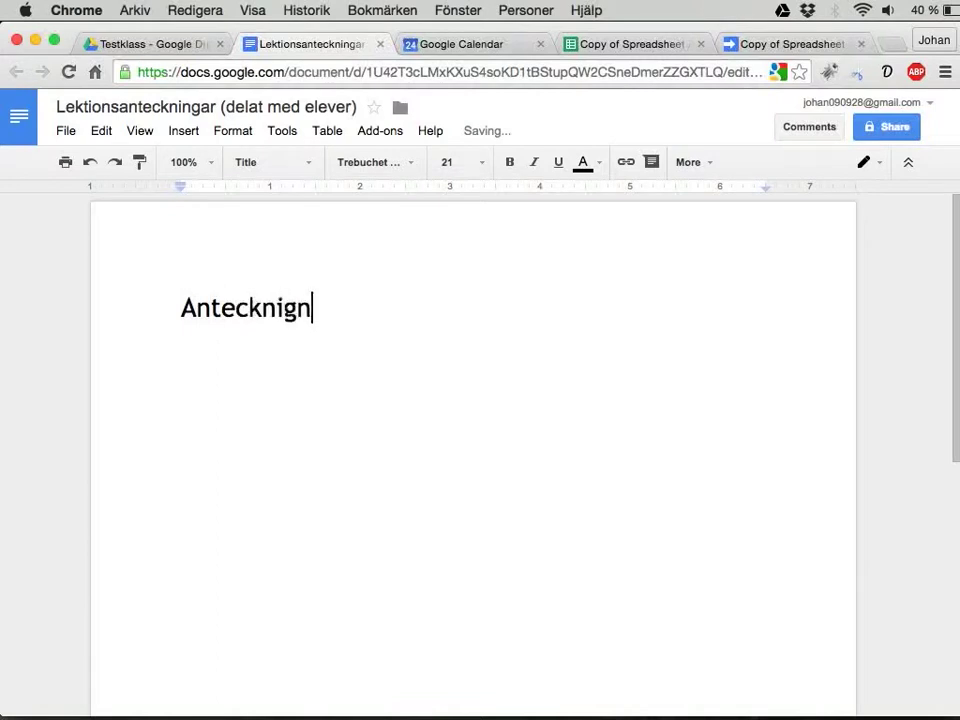
pyautogui.write('ar för lektionen ')
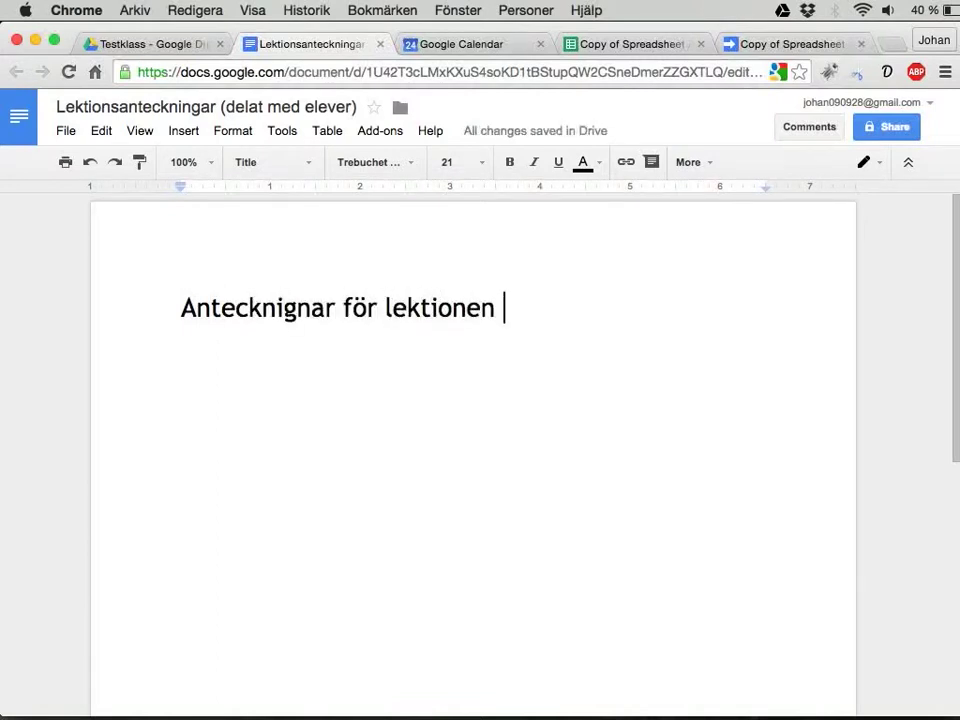
pyautogui.write('XXX')
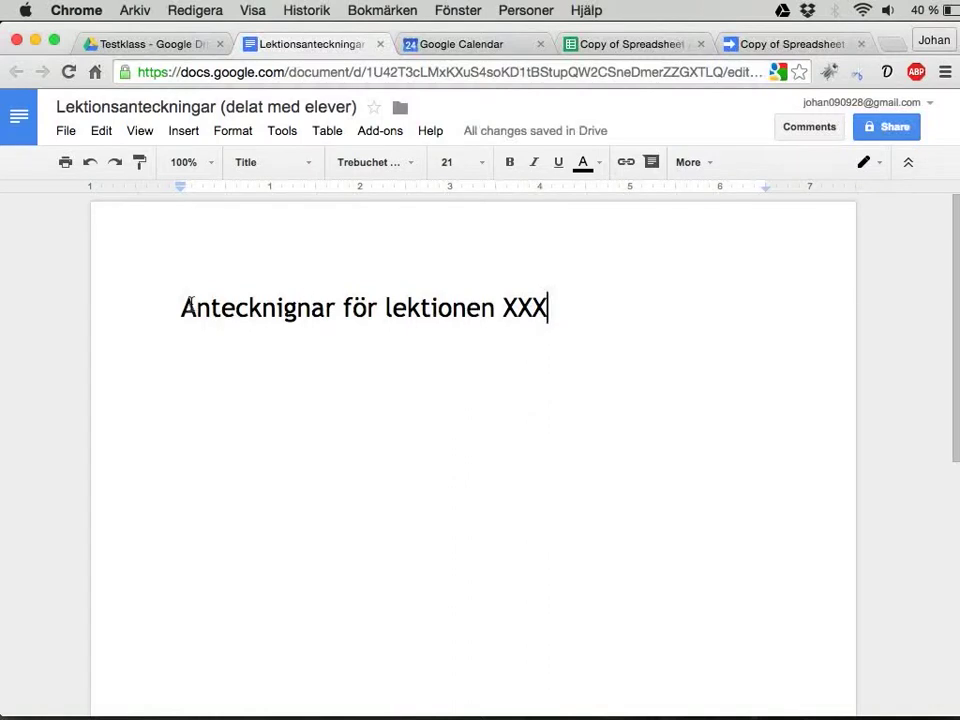
# - Create a second document in Testklass named 'Lektionsanteckningar (för läraren)'
pyautogui.click(168, 46)
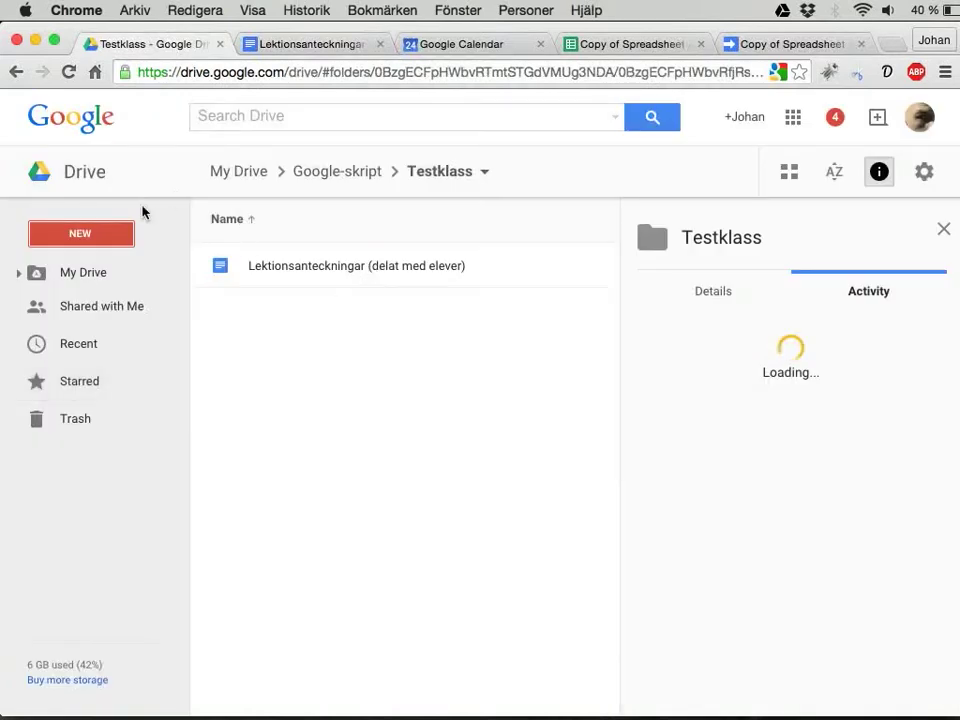
pyautogui.click(103, 235)
pyautogui.click(88, 398)
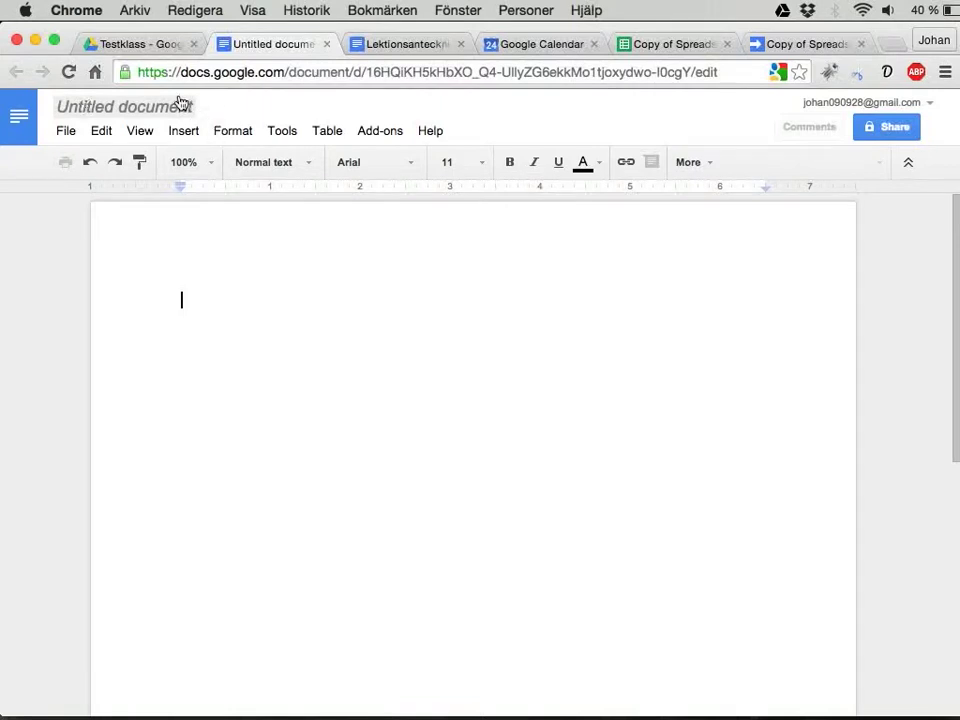
pyautogui.click(150, 107)
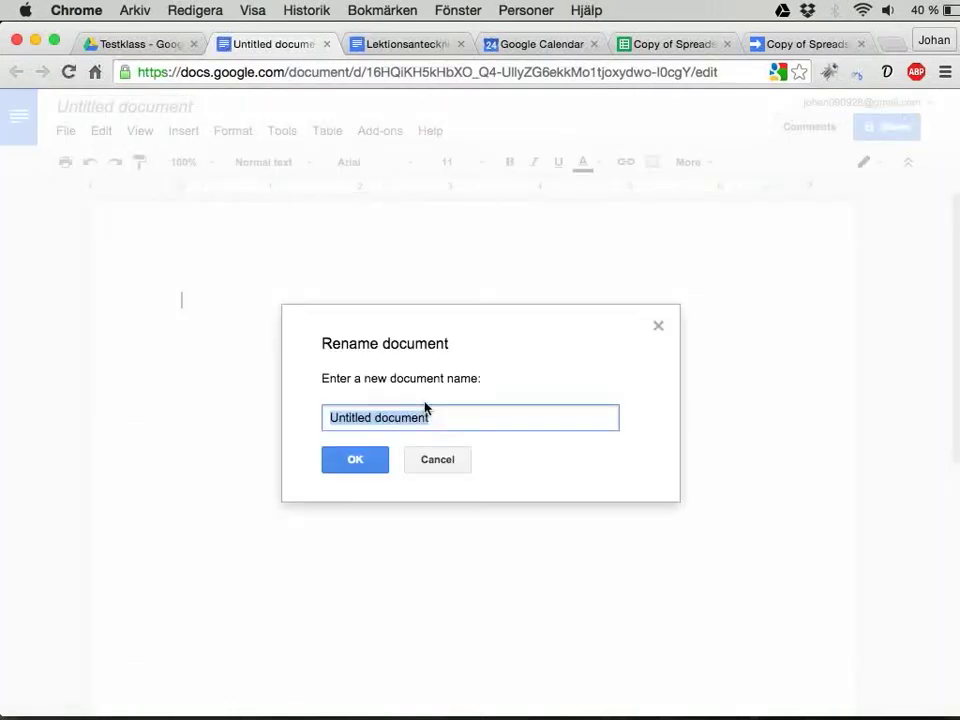
pyautogui.write('Lektionsante')
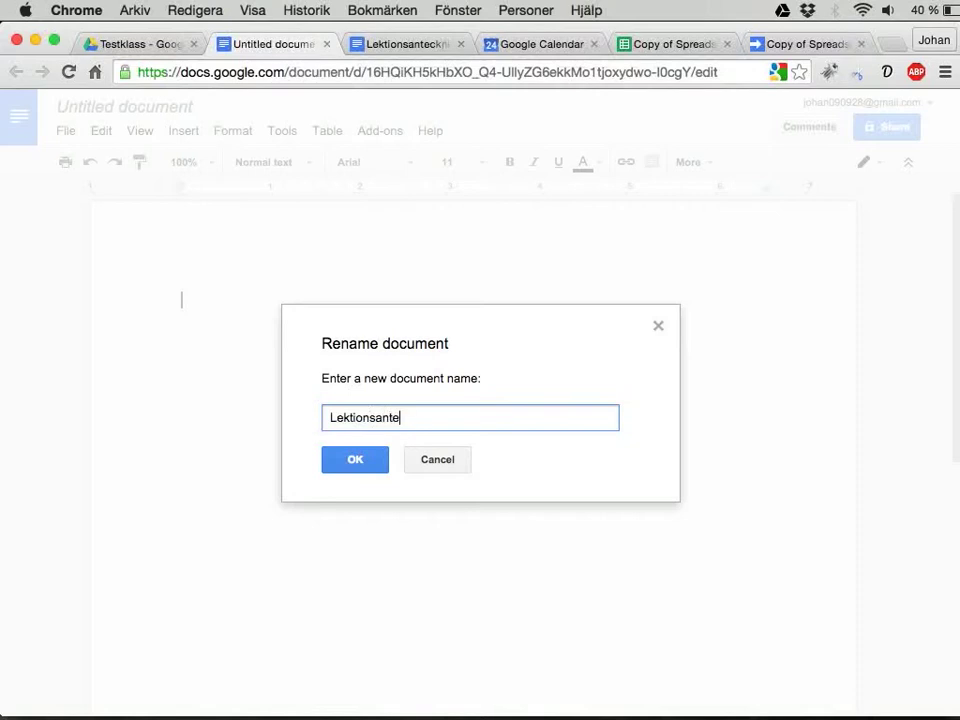
pyautogui.write('ckningar (för lära')
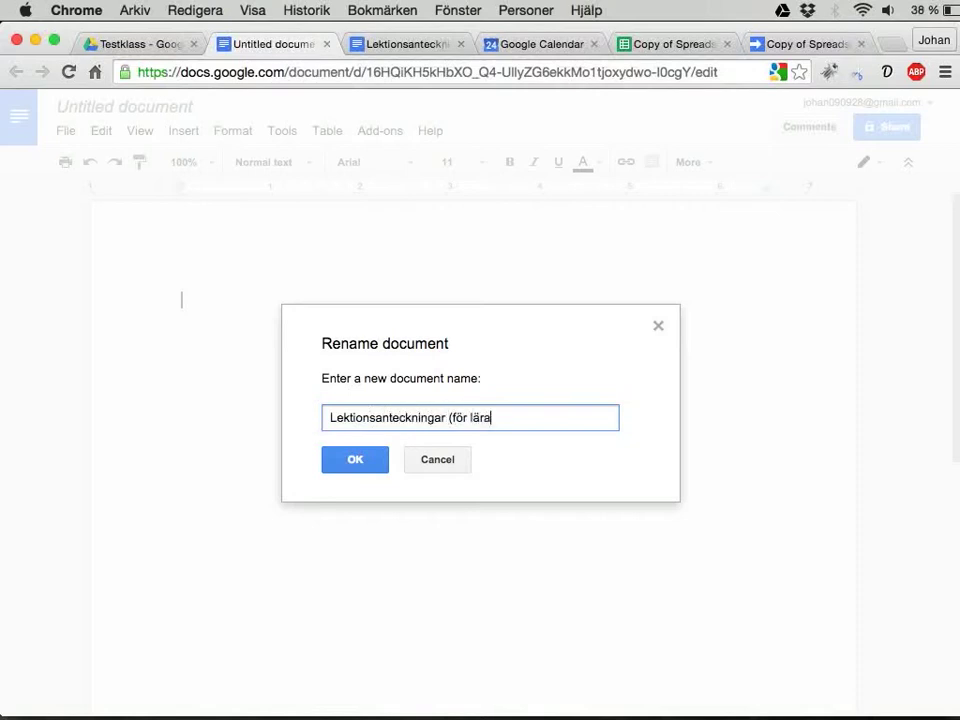
pyautogui.write('ren)')
pyautogui.press('Return')
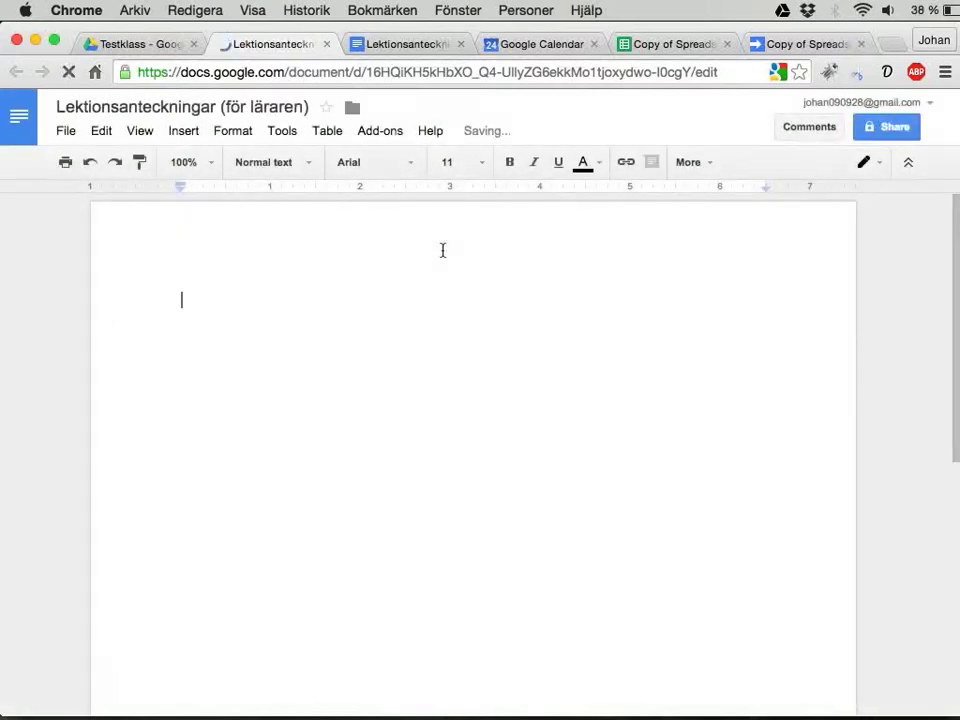
# - Copy the heading from the student document and append '(för läraren)' to it
pyautogui.click(400, 45)
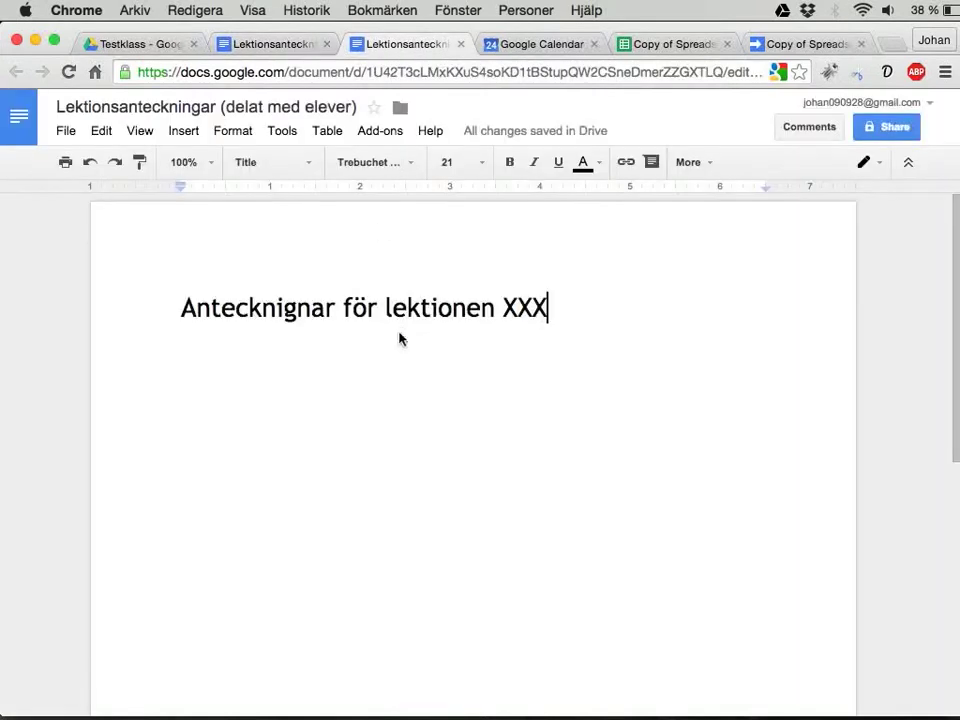
pyautogui.tripleClick(386, 306)
pyautogui.press('super+c')
pyautogui.hotkey('ctrl', 'shift', 'Tab')
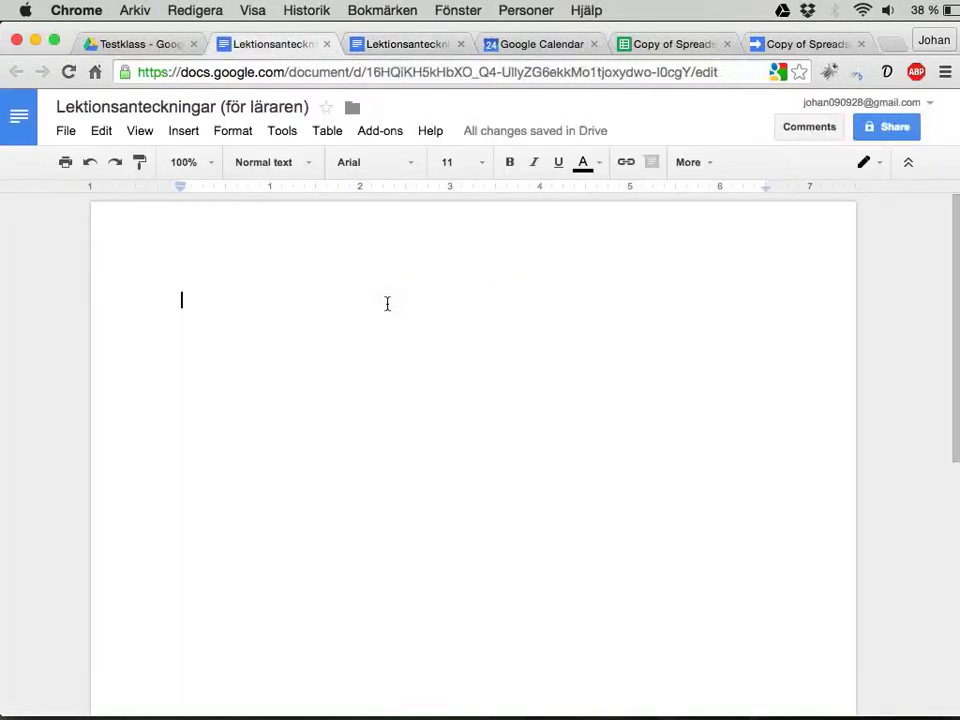
pyautogui.press('super+v')
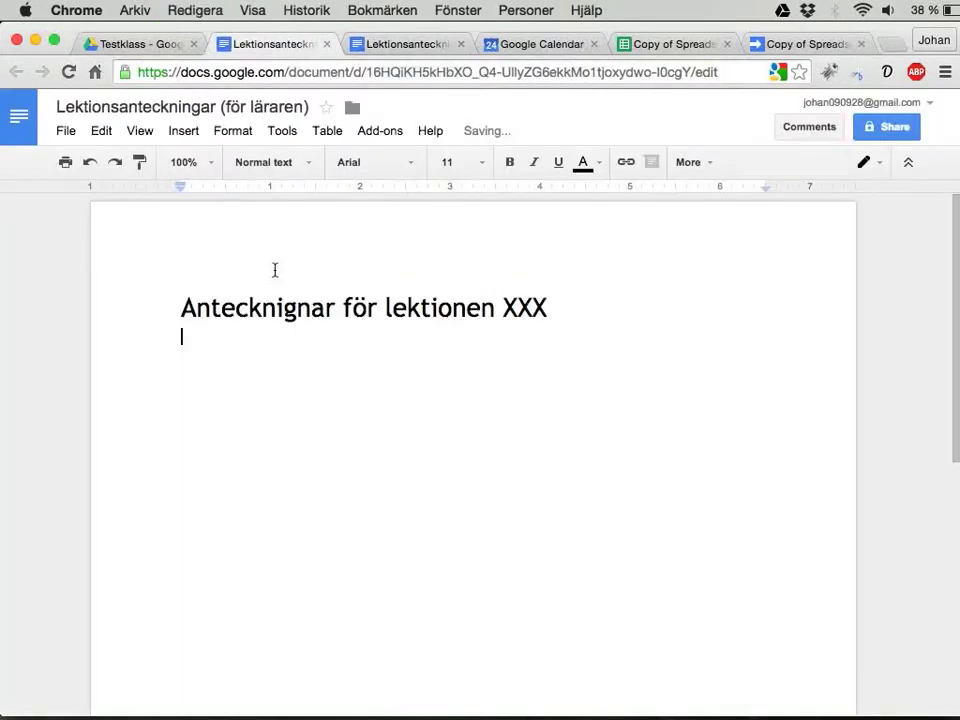
pyautogui.click(262, 308)
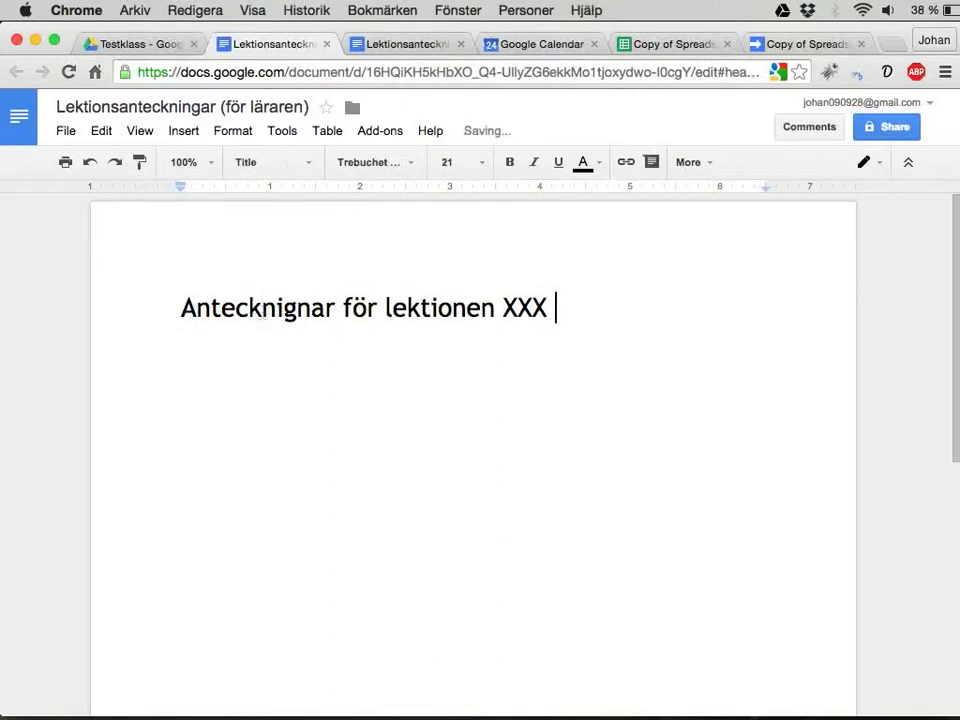
pyautogui.write('(för lär')
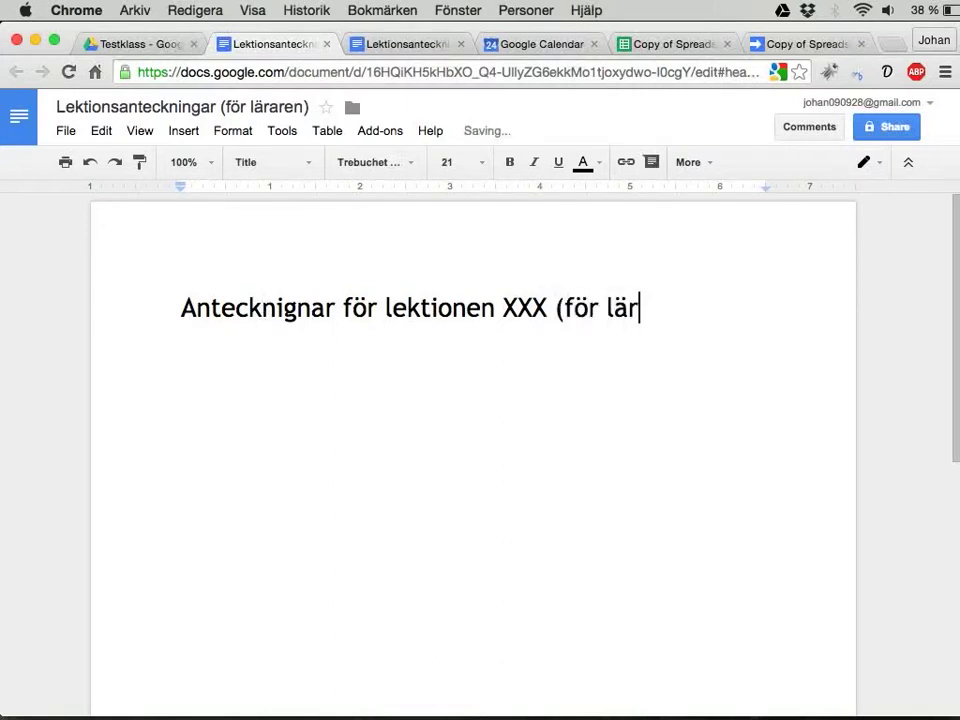
pyautogui.write('aren)')
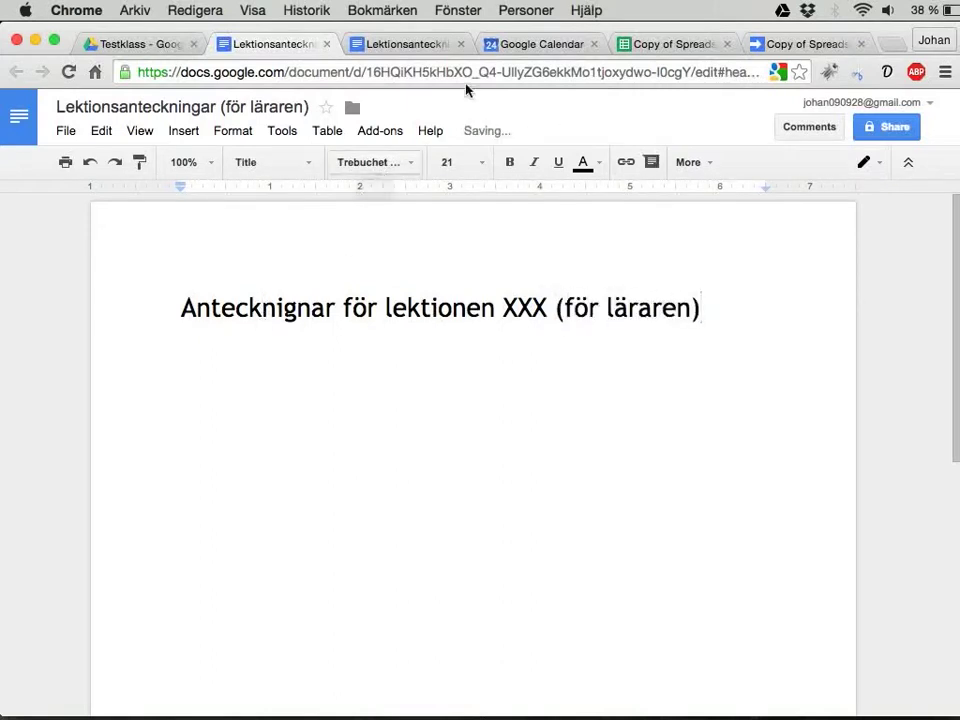
# - Enter 1 in Process? for every lesson except the second Repetition av bråkräkning row
pyautogui.click(656, 52)
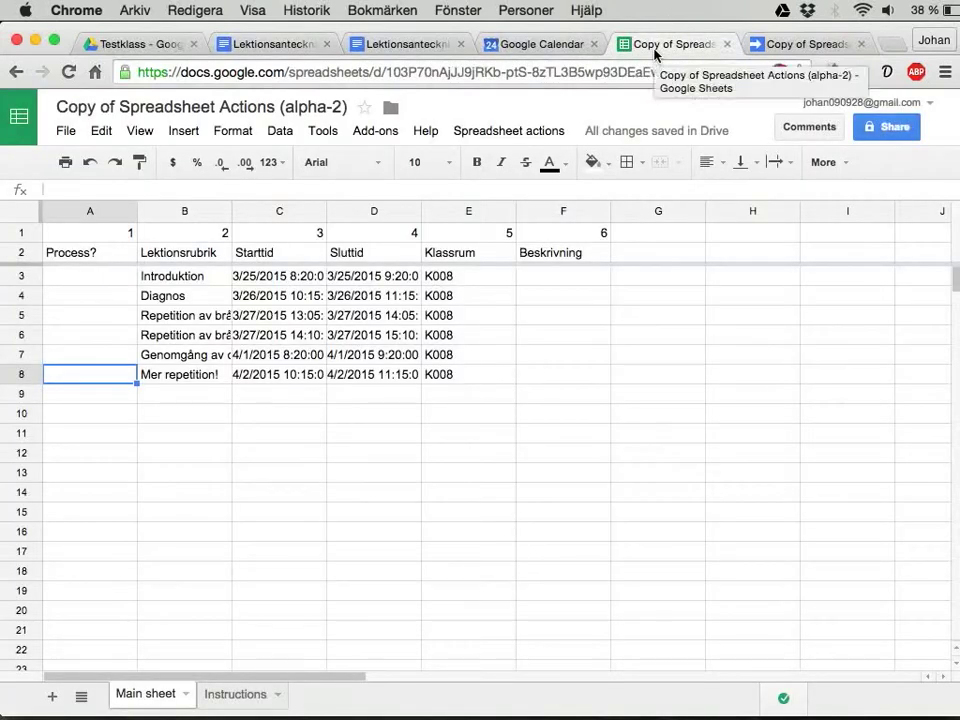
pyautogui.press('Up')
pyautogui.press('Up')
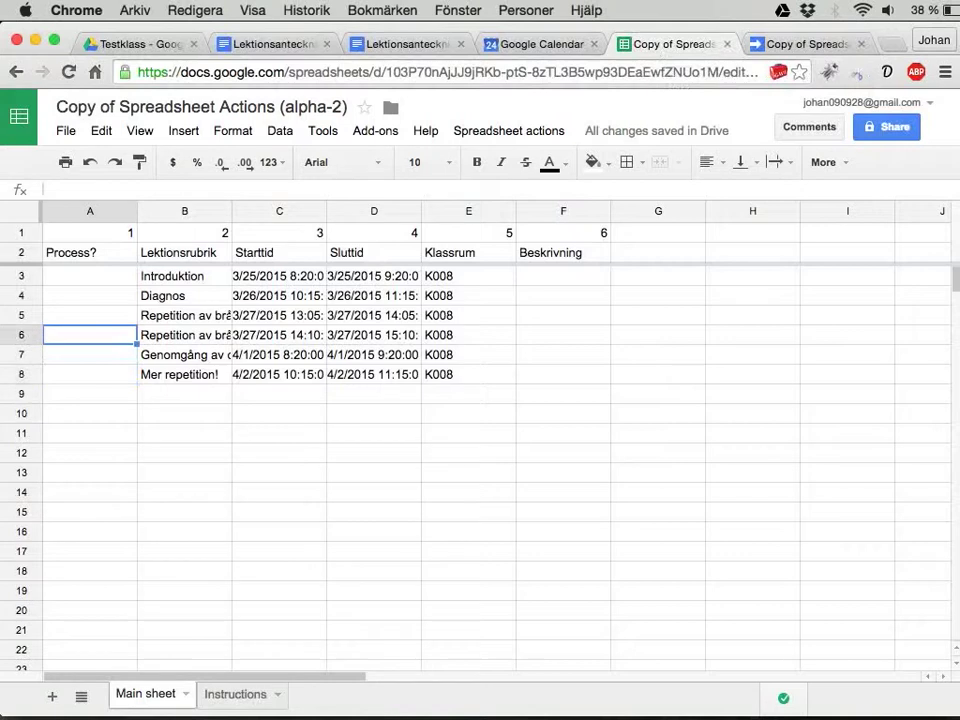
pyautogui.press('Up')
pyautogui.press('Up')
pyautogui.press('Up')
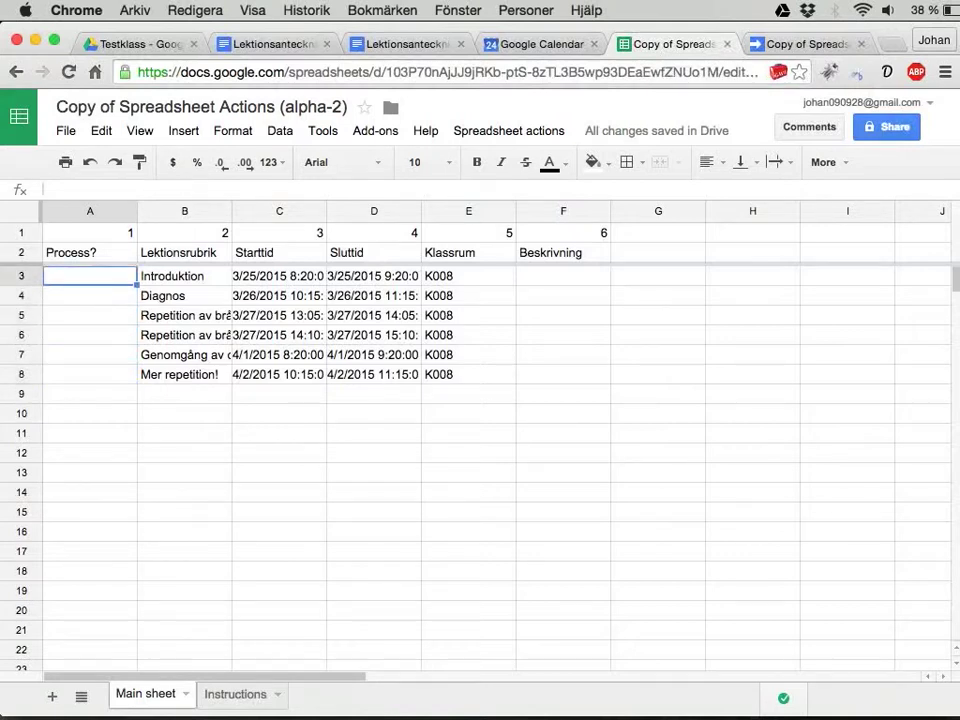
pyautogui.write('1 1')
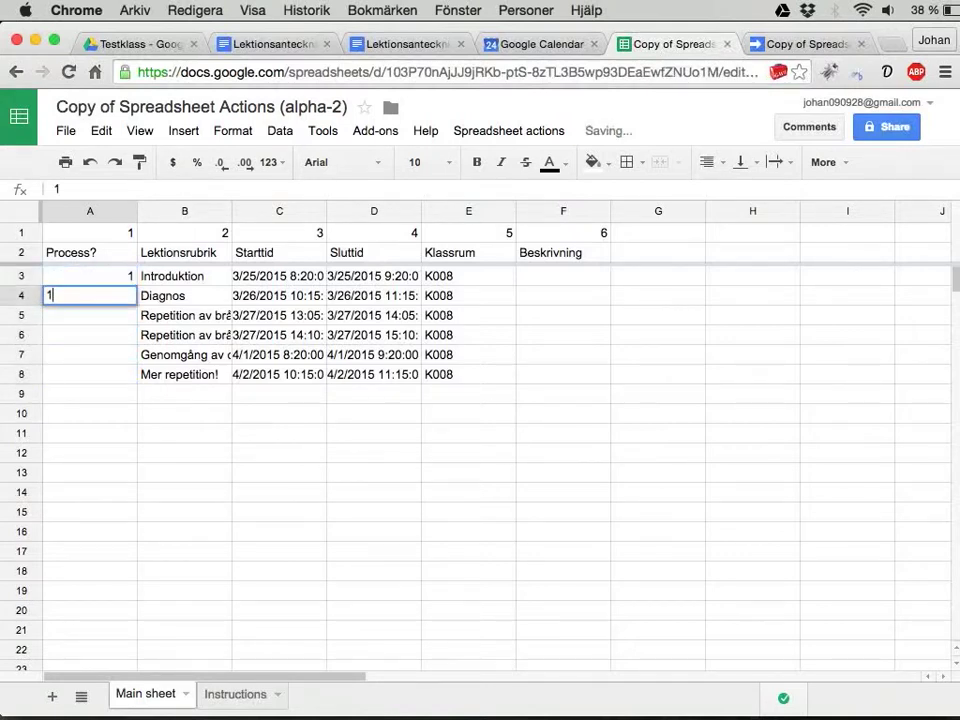
pyautogui.press('Return')
pyautogui.write('1')
pyautogui.press('Down')
pyautogui.write('1')
pyautogui.press('Return')
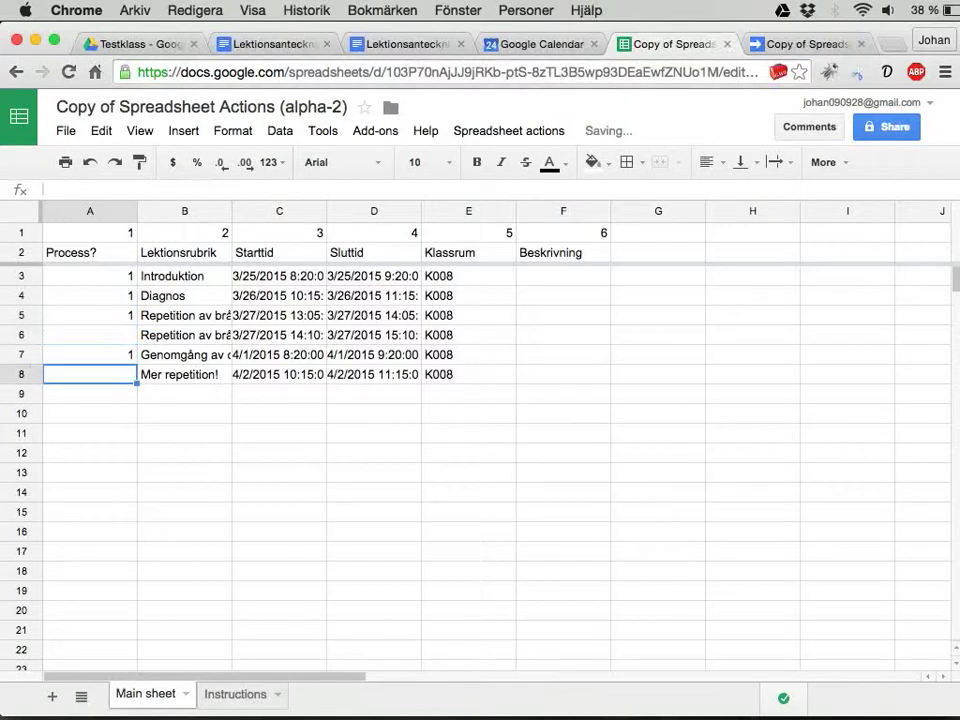
pyautogui.write('1')
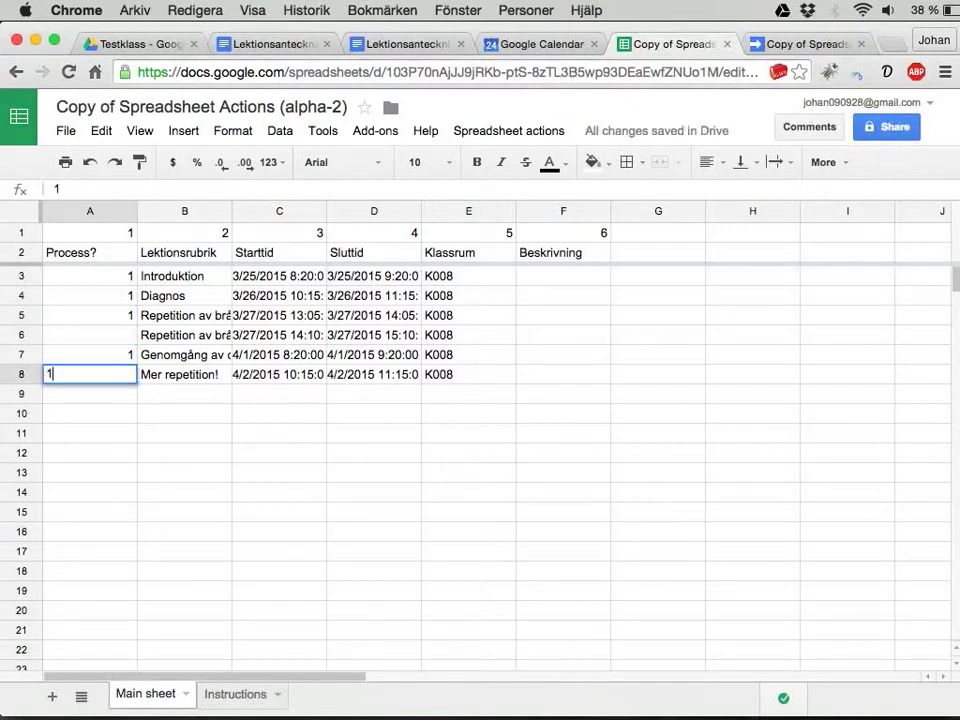
pyautogui.press('Return')
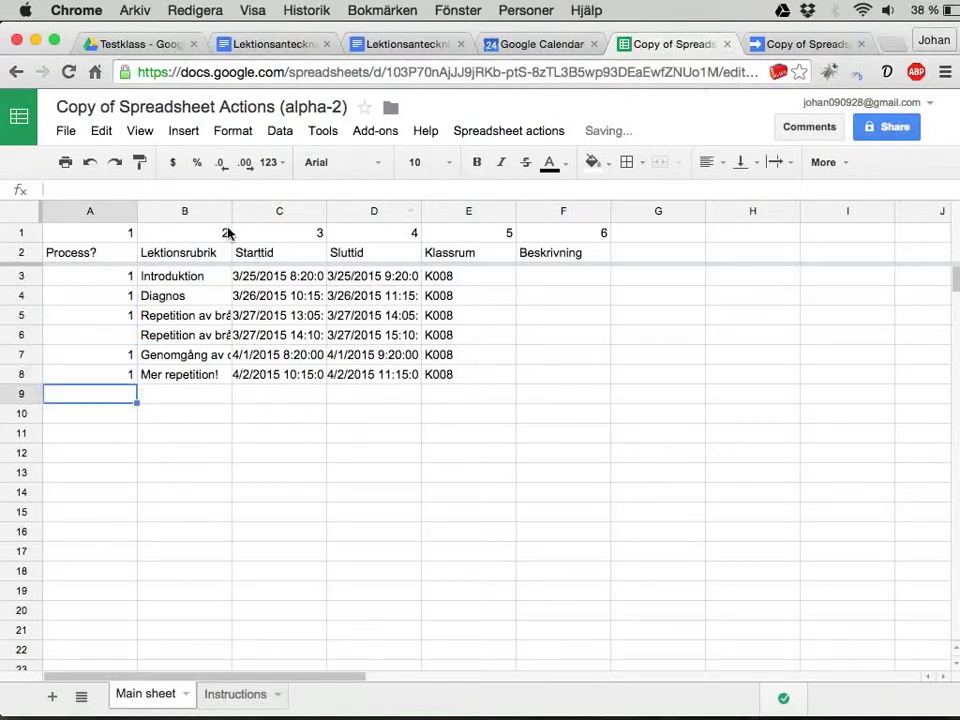
# - Widen column B so the full lesson titles show
pyautogui.moveTo(231, 210); pyautogui.dragTo(322, 229)
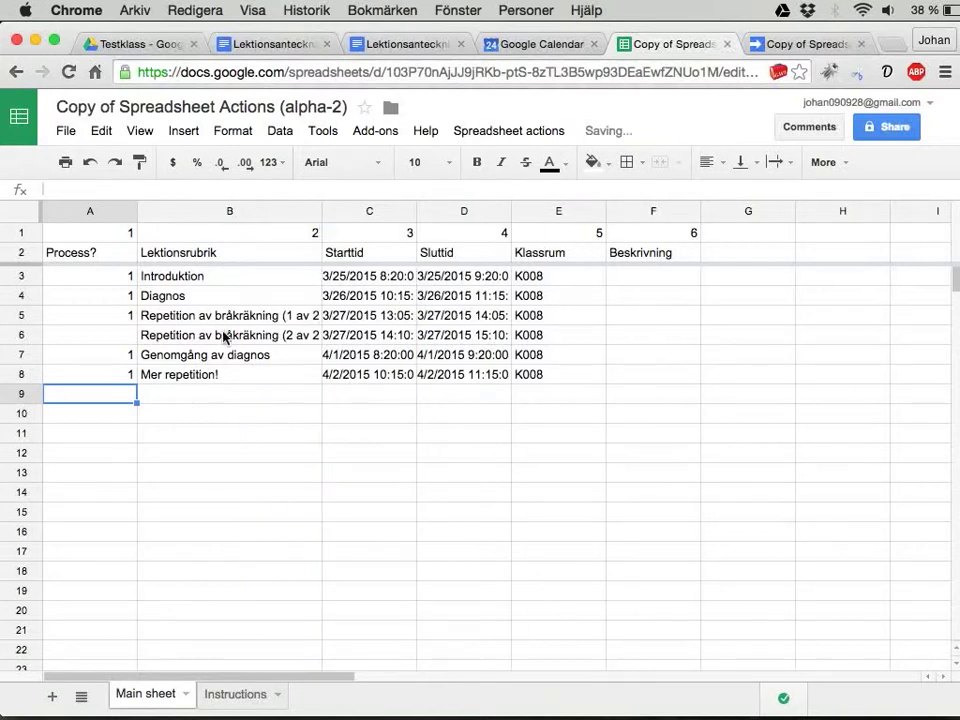
pyautogui.moveTo(219, 317); pyautogui.dragTo(218, 339)
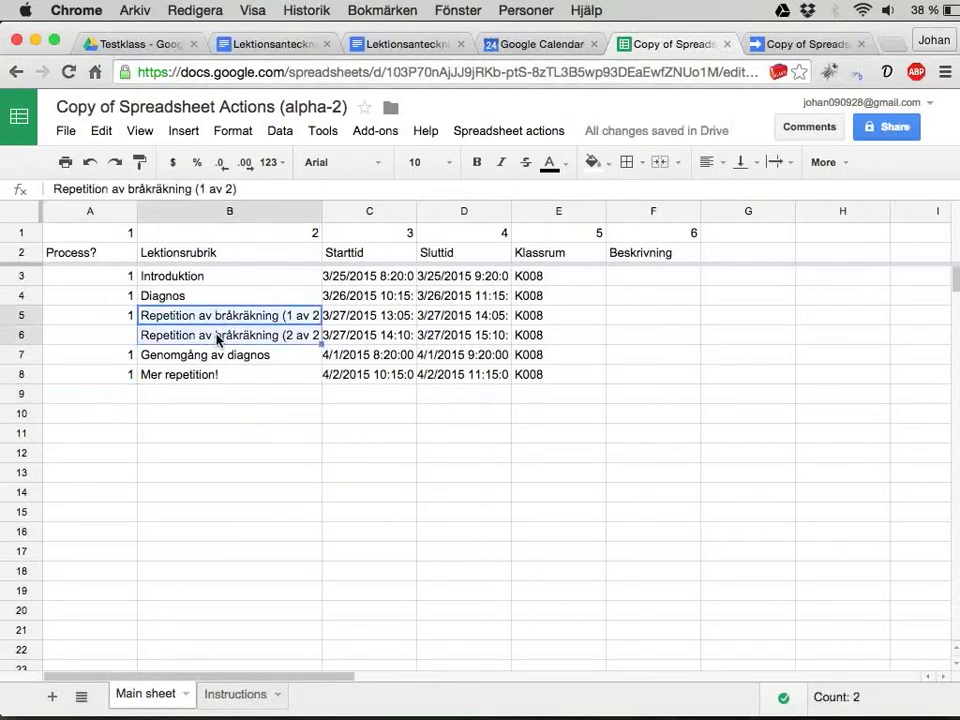
pyautogui.press('Left')
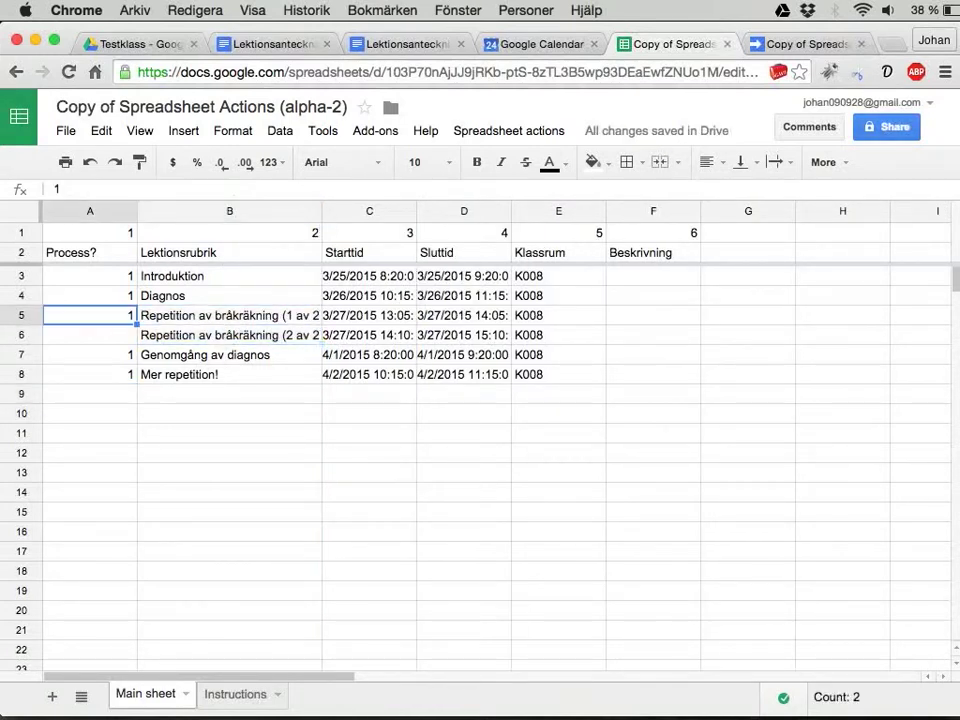
pyautogui.press('Right')
pyautogui.hotkey('shift', 'Down')
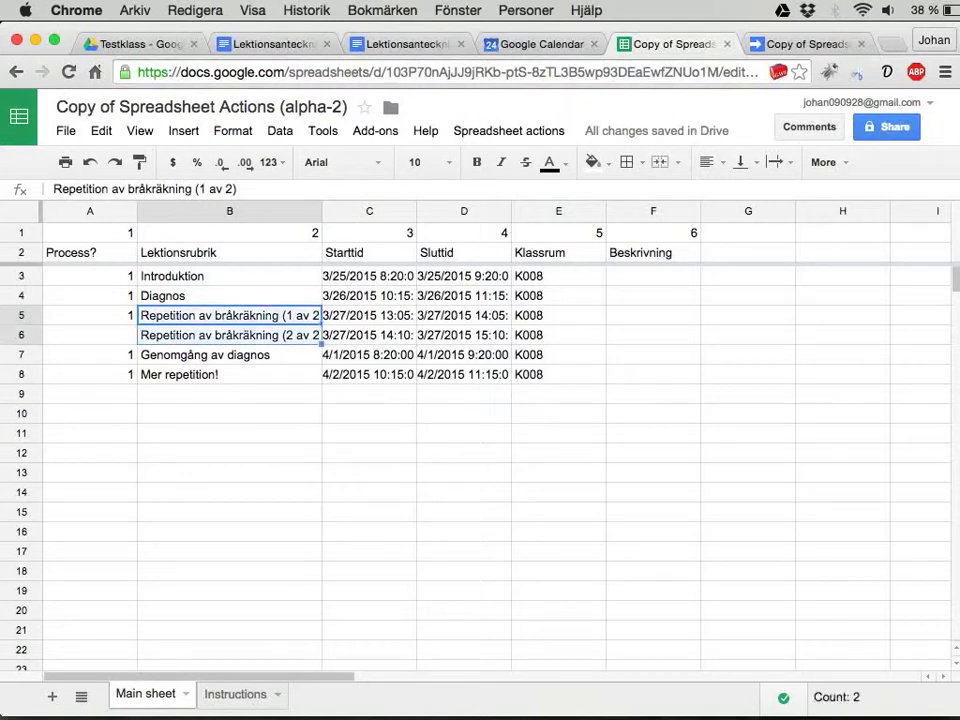
pyautogui.press('Left')
pyautogui.press('Up')
pyautogui.press('Down')
pyautogui.press('Down')
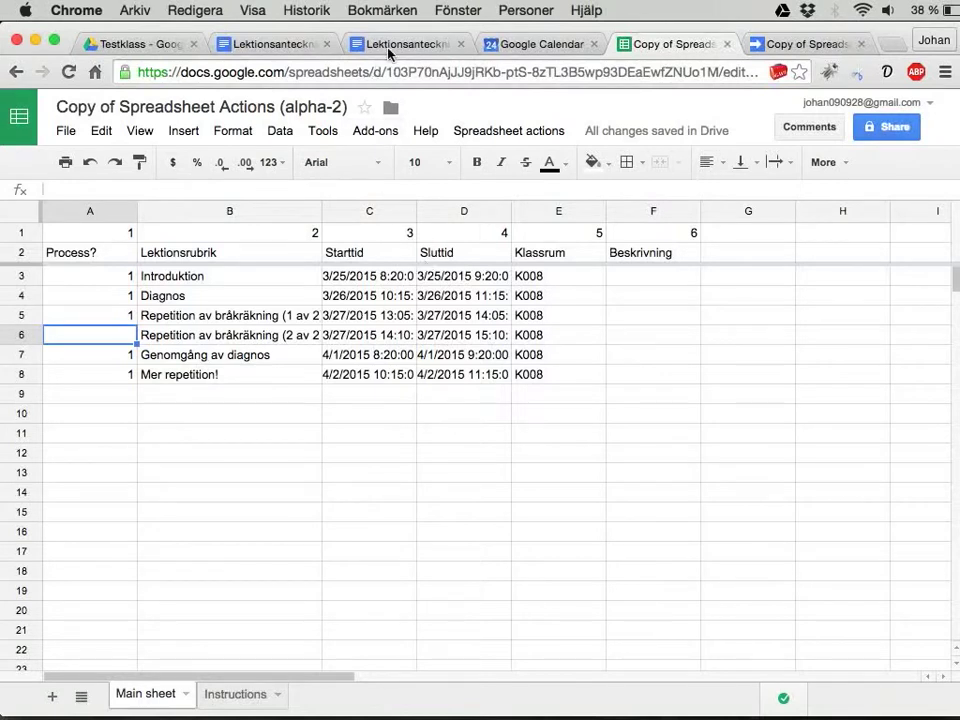
# - Check the shared notes document, then begin a header in G2 for shared lesson notes
pyautogui.click(390, 48)
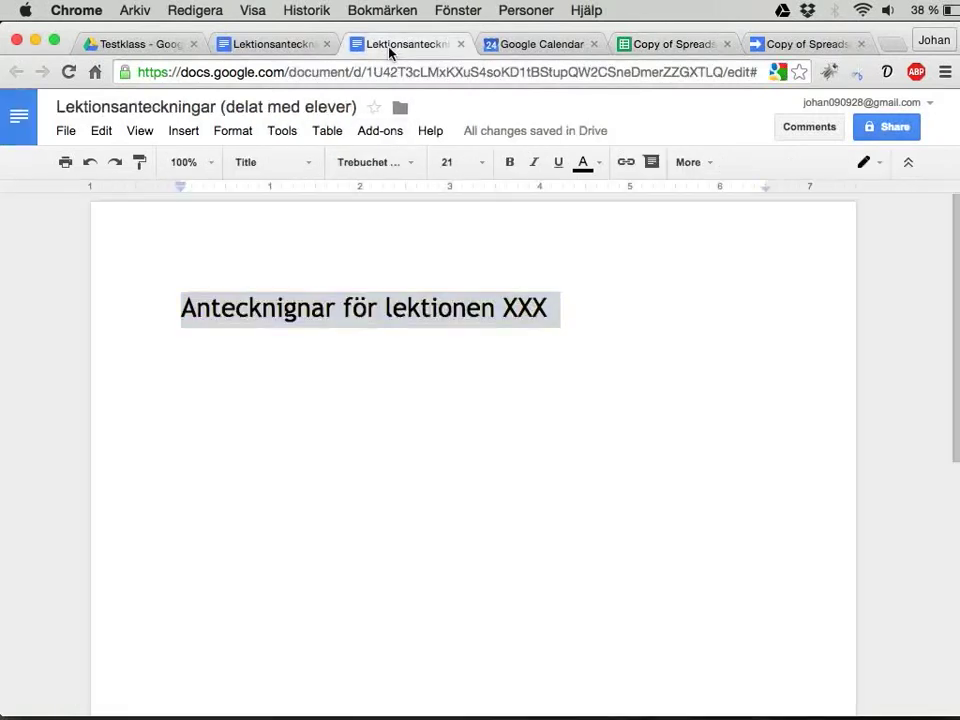
pyautogui.click(681, 46)
pyautogui.click(192, 340)
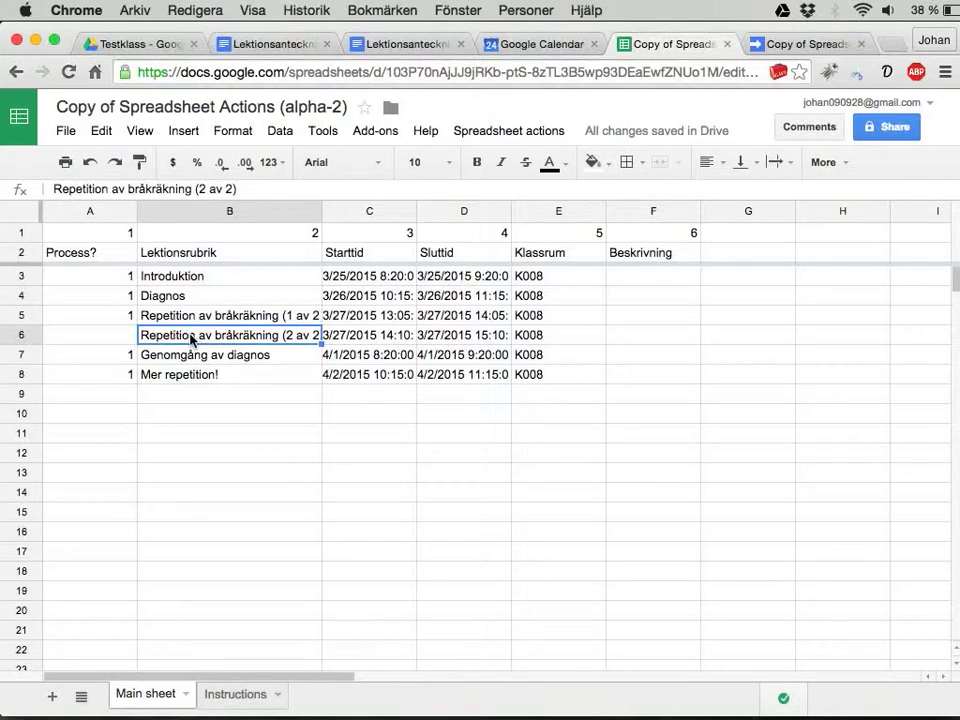
pyautogui.click(739, 260)
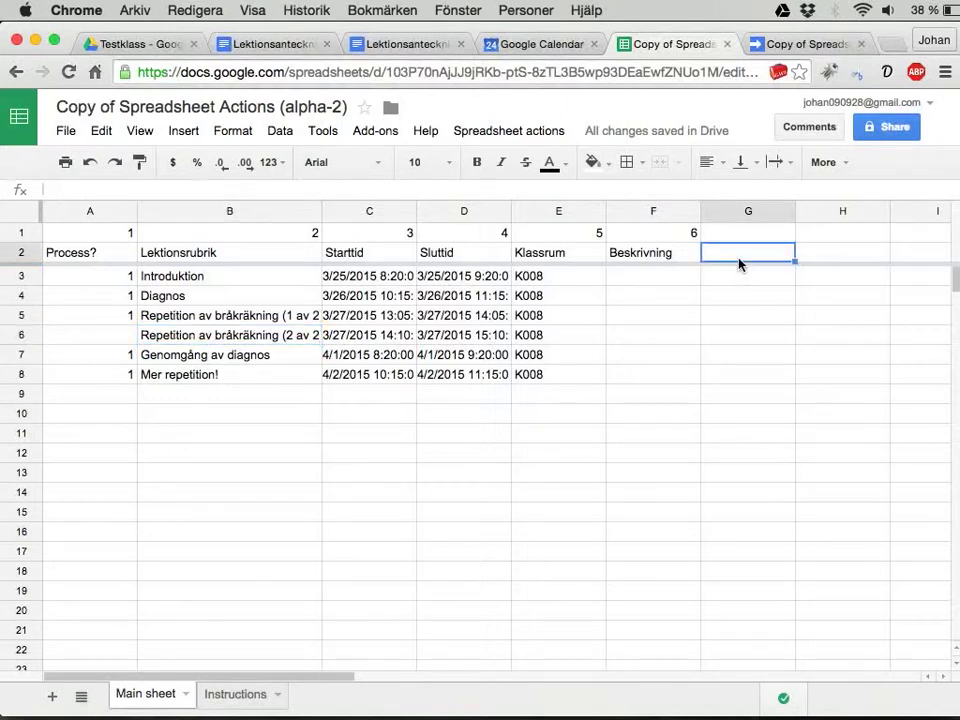
pyautogui.write('Lektion')
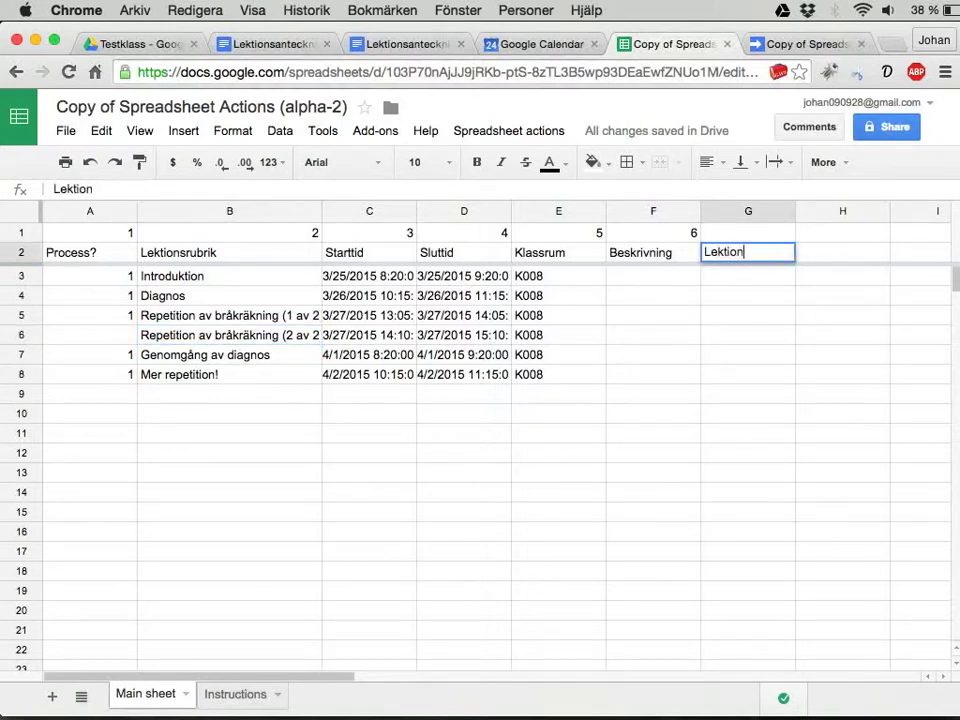
pyautogui.write('santeckningar delade')
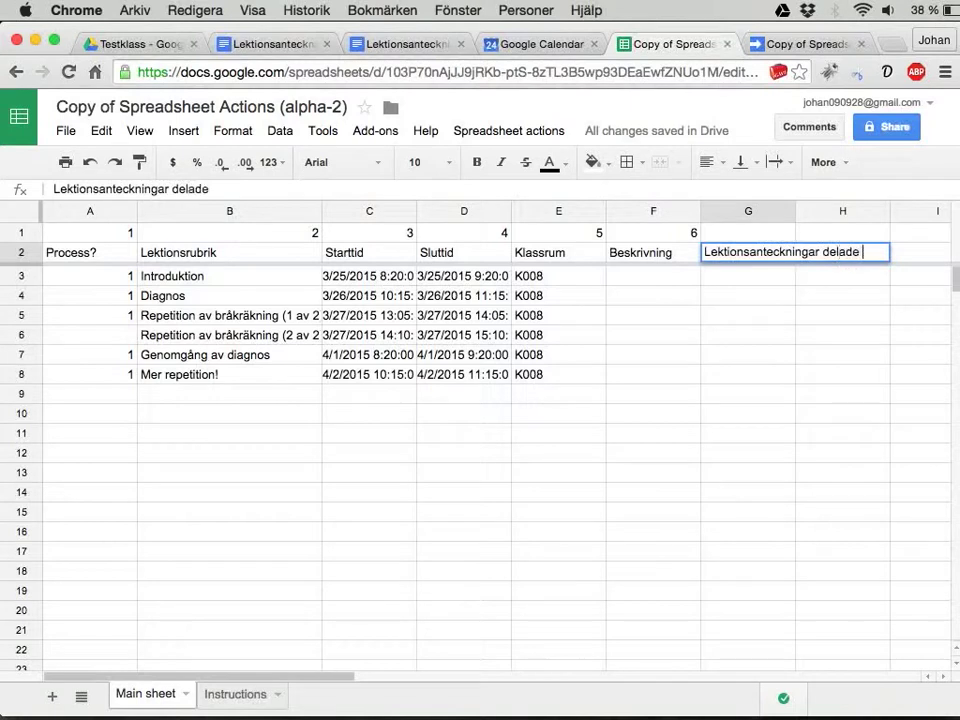
pyautogui.write(' med dle')
# - Head G2 'Lektionsanteckningar delade med elever' and H2 'Privata lektionsanteckningar'
pyautogui.press('BackSpace')
pyautogui.press('BackSpace')
pyautogui.press('BackSpace')
pyautogui.write('eleve')
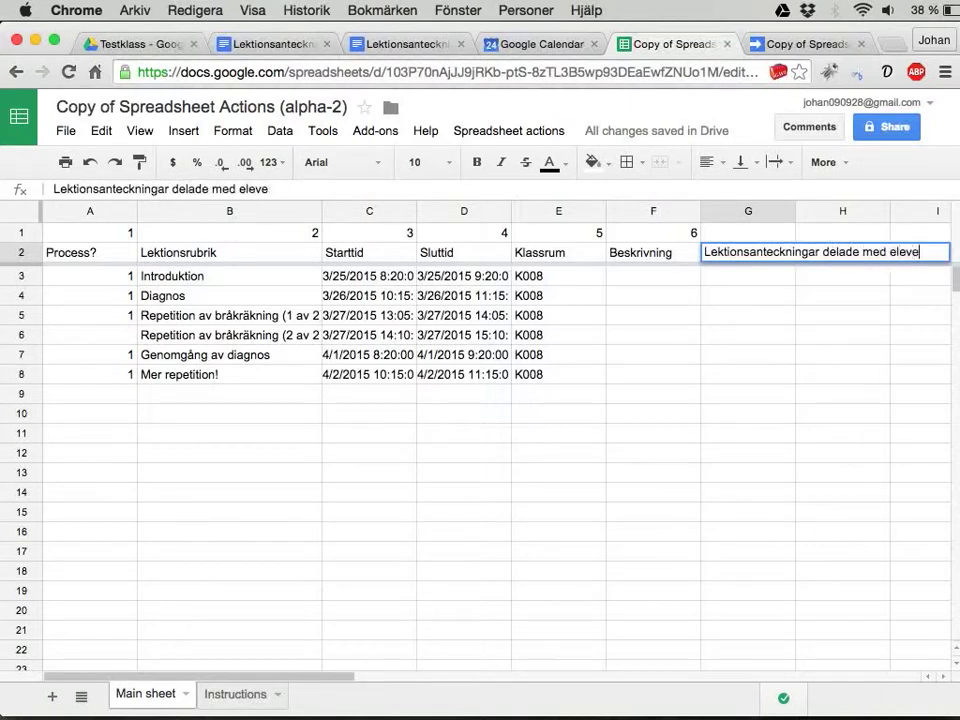
pyautogui.write('r')
pyautogui.press('Return')
pyautogui.click(842, 252)
pyautogui.write('Lektio')
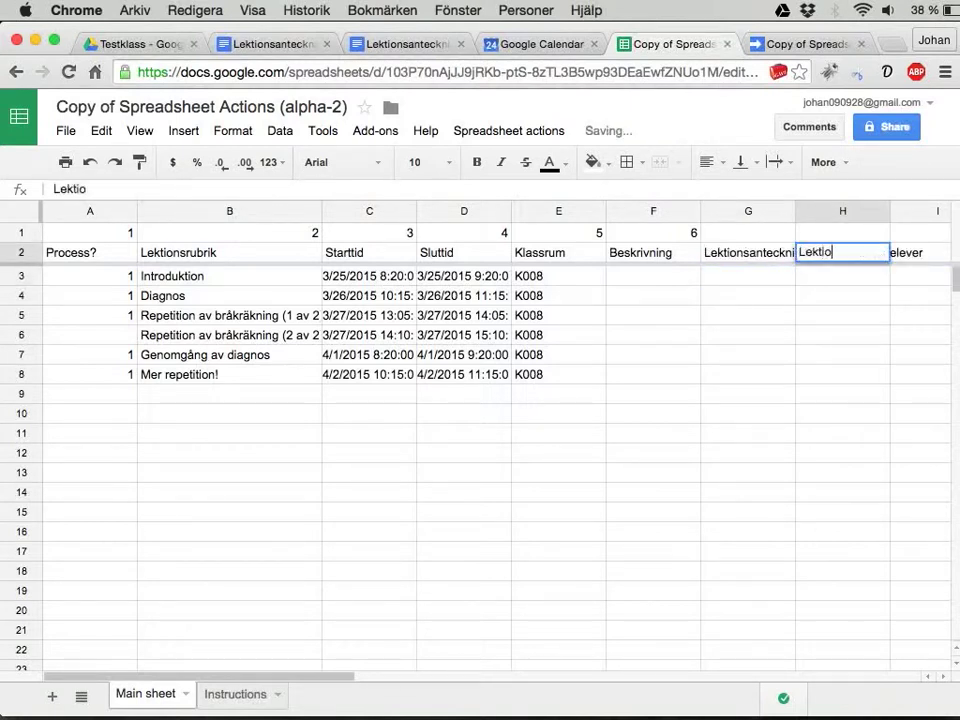
pyautogui.write('nsantec')
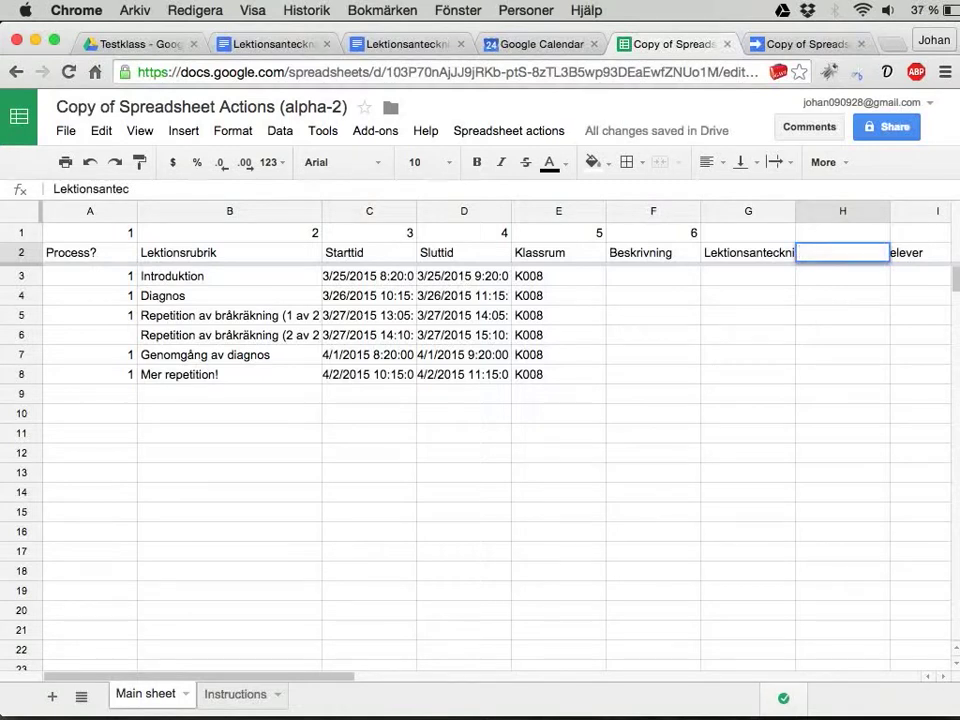
pyautogui.write('Privata lektionsan')
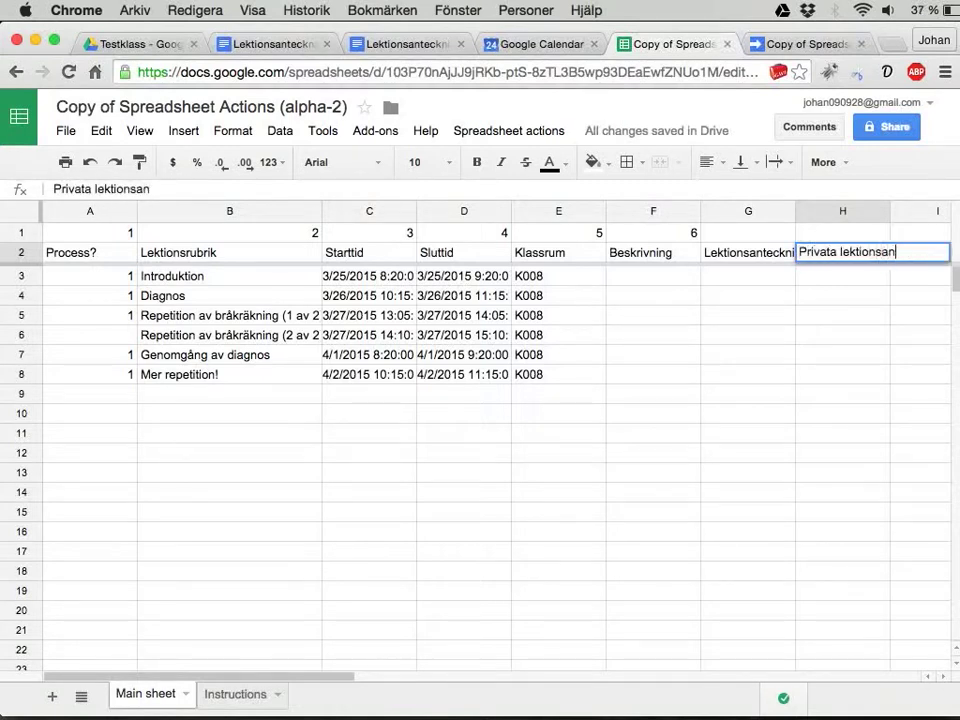
pyautogui.write('teckningar')
pyautogui.press('Return')
# - Rename the G2 header to 'Delade lektionsanteckningar'
pyautogui.click(748, 253)
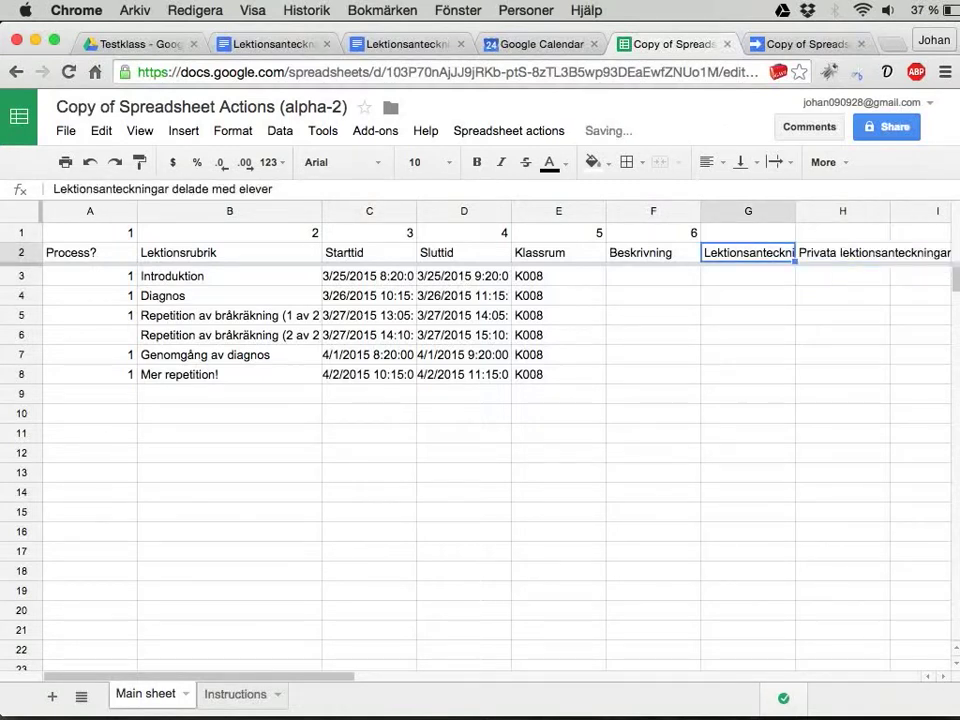
pyautogui.write('Delade lekt')
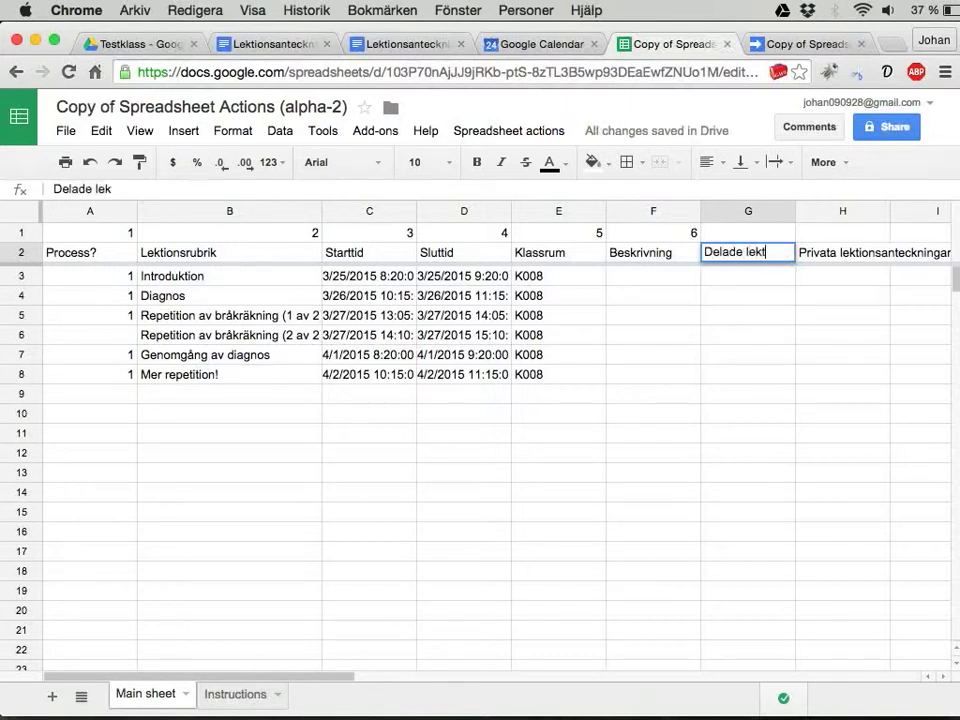
pyautogui.write('ionsanteckningar')
pyautogui.press('Return')
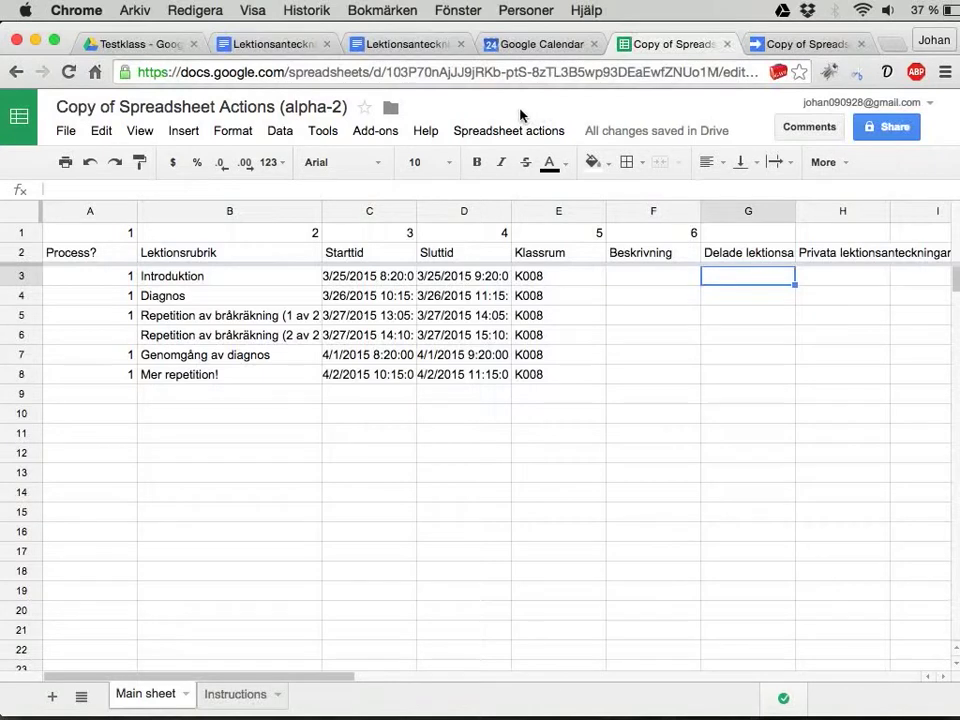
# - Open the spreadsheet's script project and its fileManagement.gs file
pyautogui.click(797, 44)
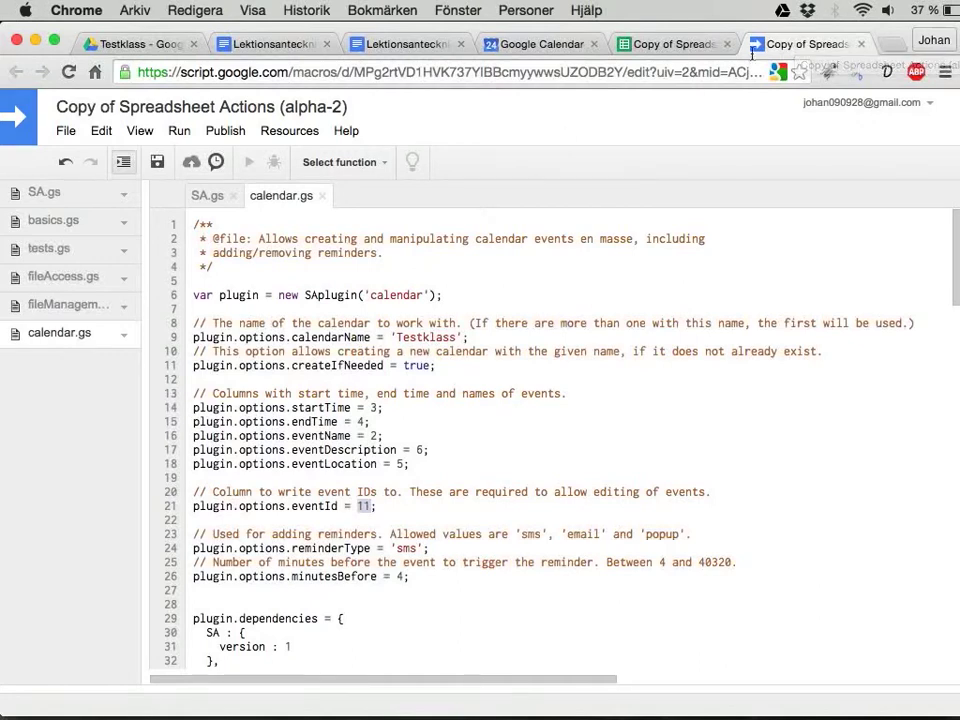
pyautogui.click(664, 44)
pyautogui.click(322, 131)
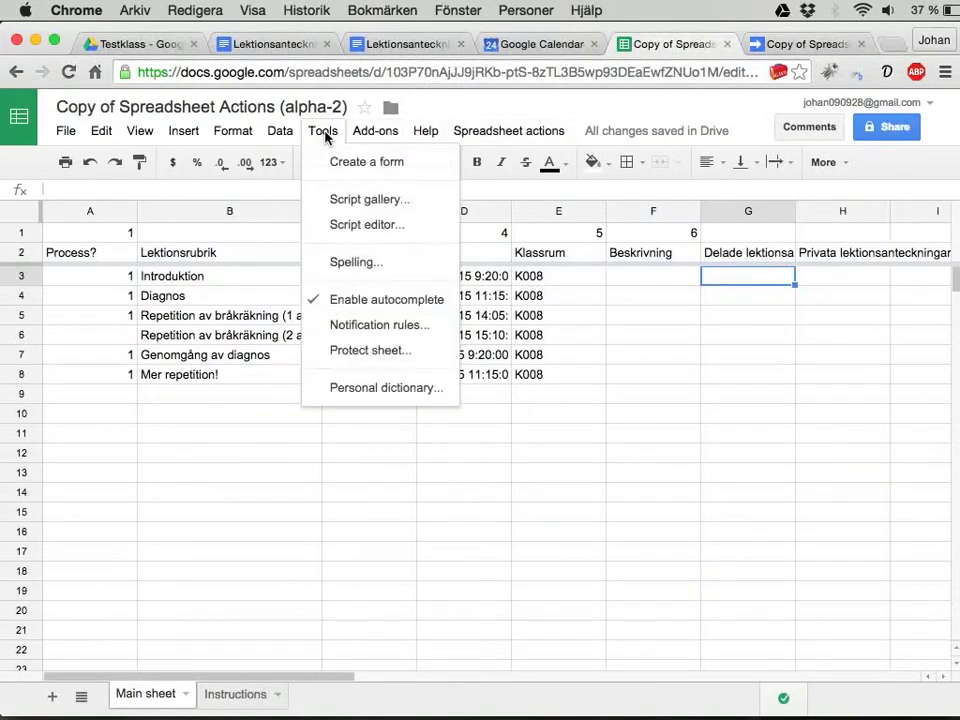
pyautogui.click(808, 44)
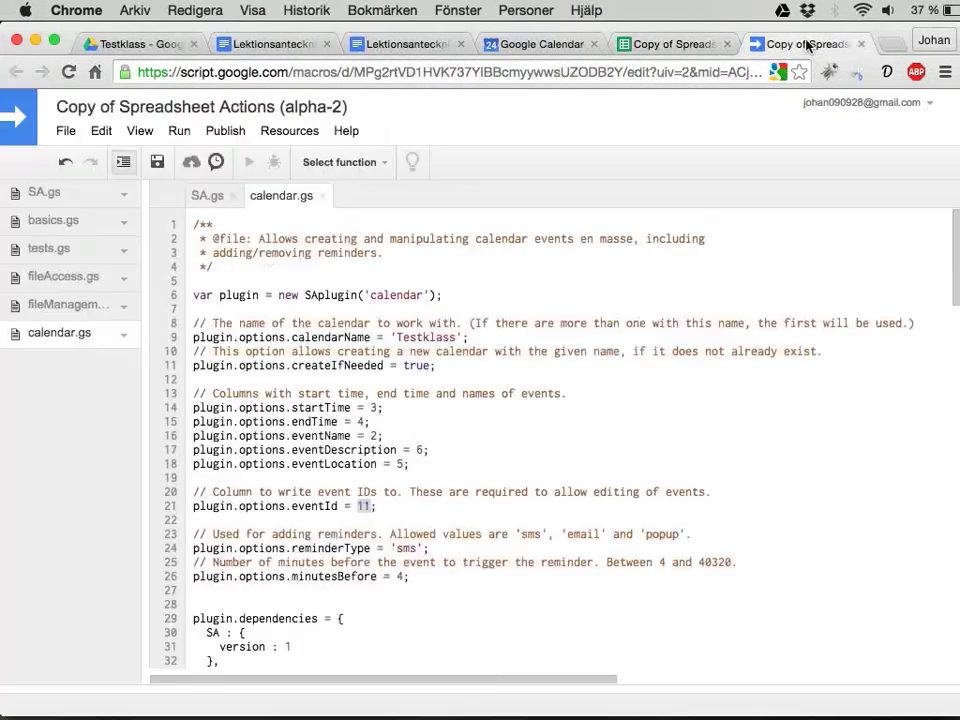
pyautogui.click(44, 310)
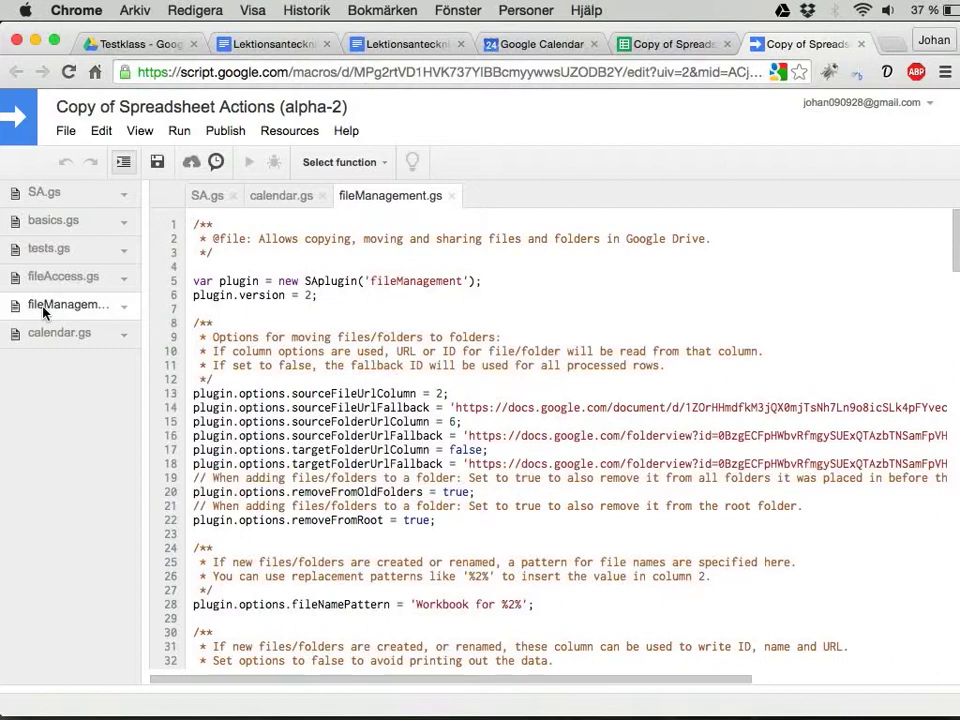
# - Review the file-moving options on lines 13–22, placing the cursor at sourceFileUrlColumn's value
pyautogui.click(655, 45)
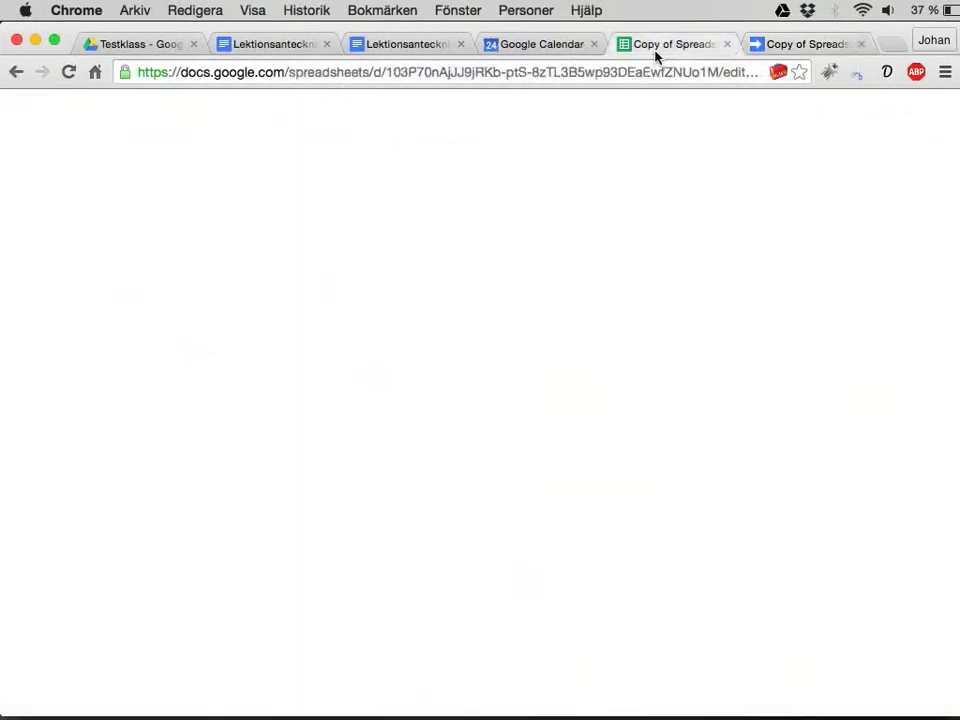
pyautogui.click(782, 48)
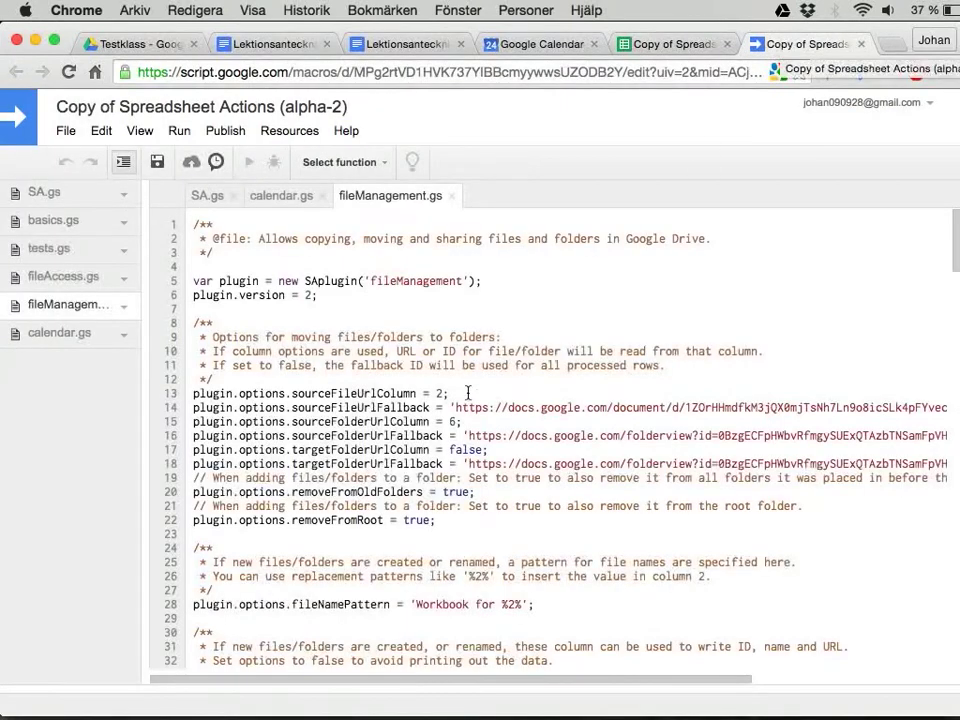
pyautogui.moveTo(345, 393); pyautogui.dragTo(436, 520)
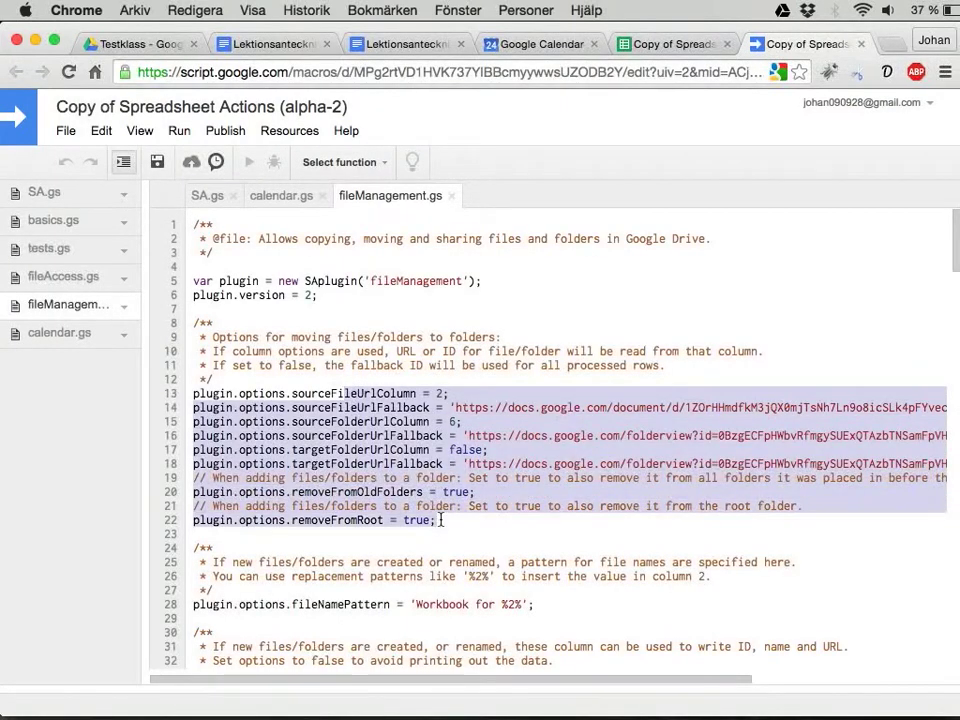
pyautogui.click(291, 337)
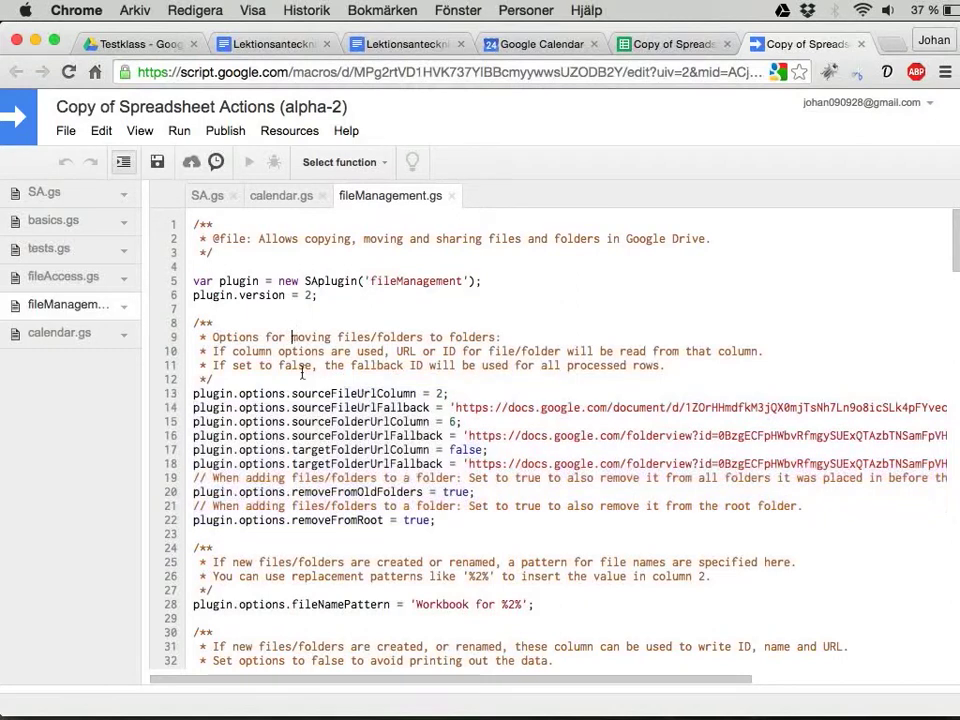
pyautogui.click(313, 394)
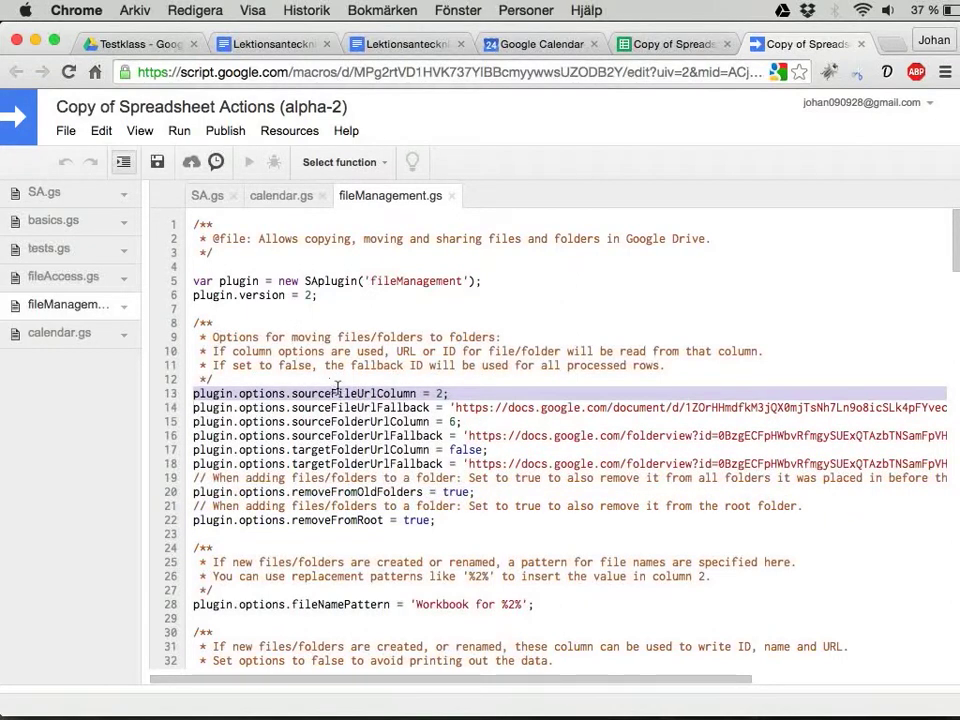
pyautogui.click(435, 393)
pyautogui.click(656, 44)
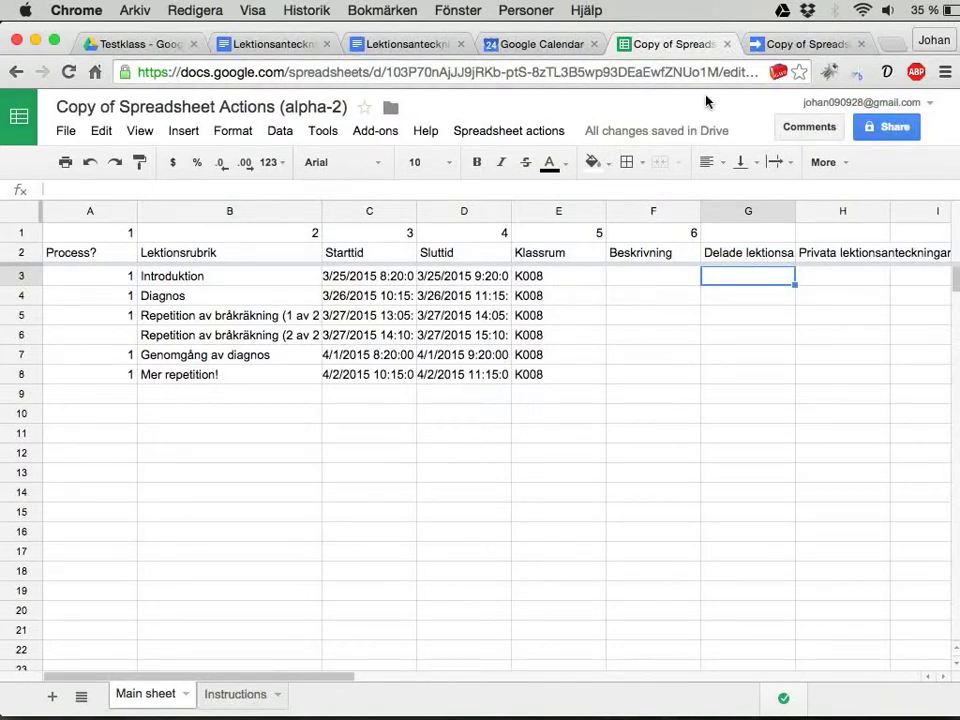
# - Change sourceFileUrlColumn from 2 to false
pyautogui.click(787, 47)
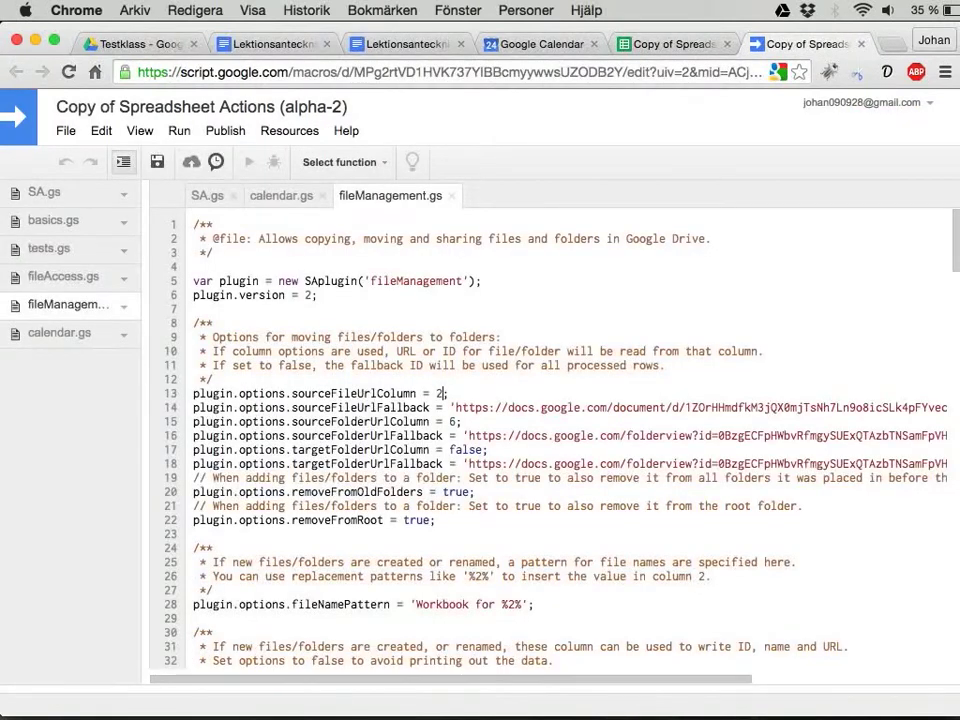
pyautogui.press('BackSpace')
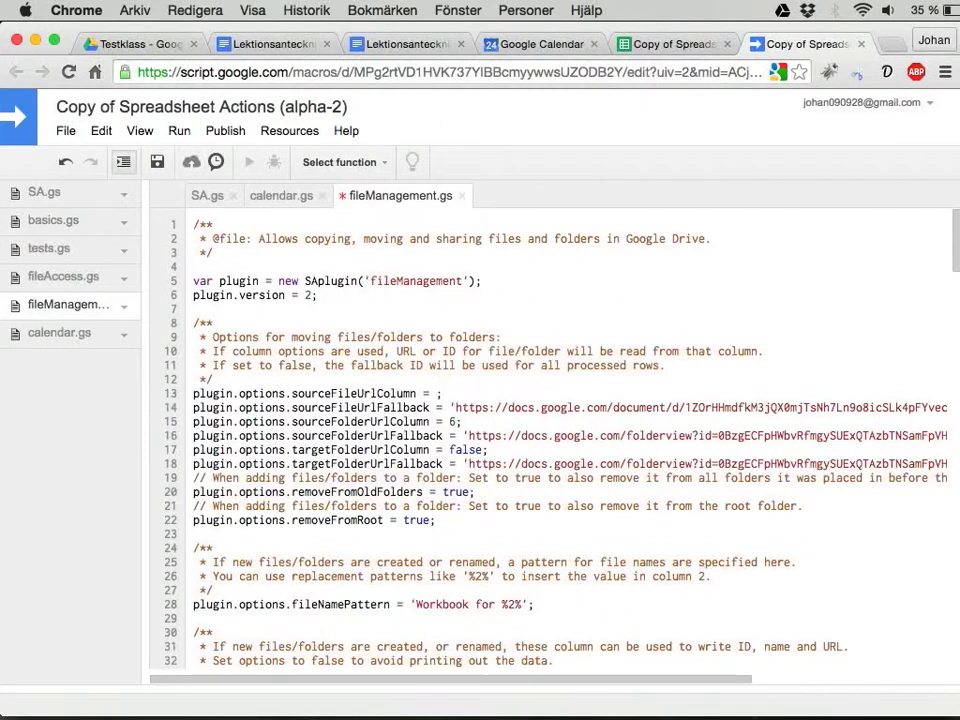
pyautogui.write('false')
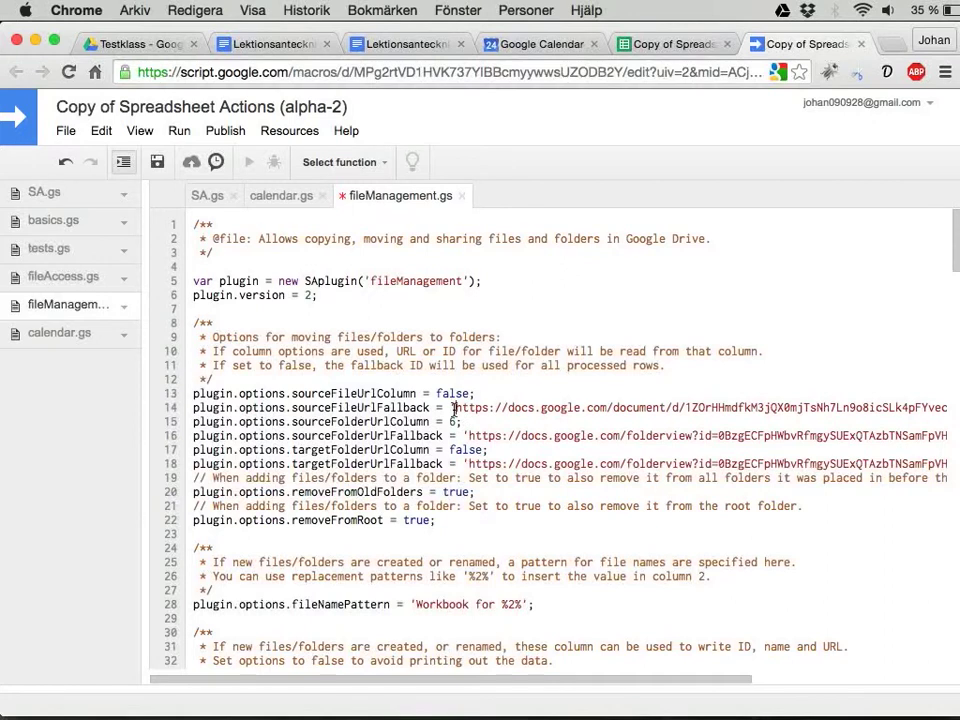
# - Empty the sourceFileUrlFallback URL to '' and save fileManagement.gs
pyautogui.moveTo(455, 408); pyautogui.dragTo(868, 408)
pyautogui.press('BackSpace')
pyautogui.press('Home')
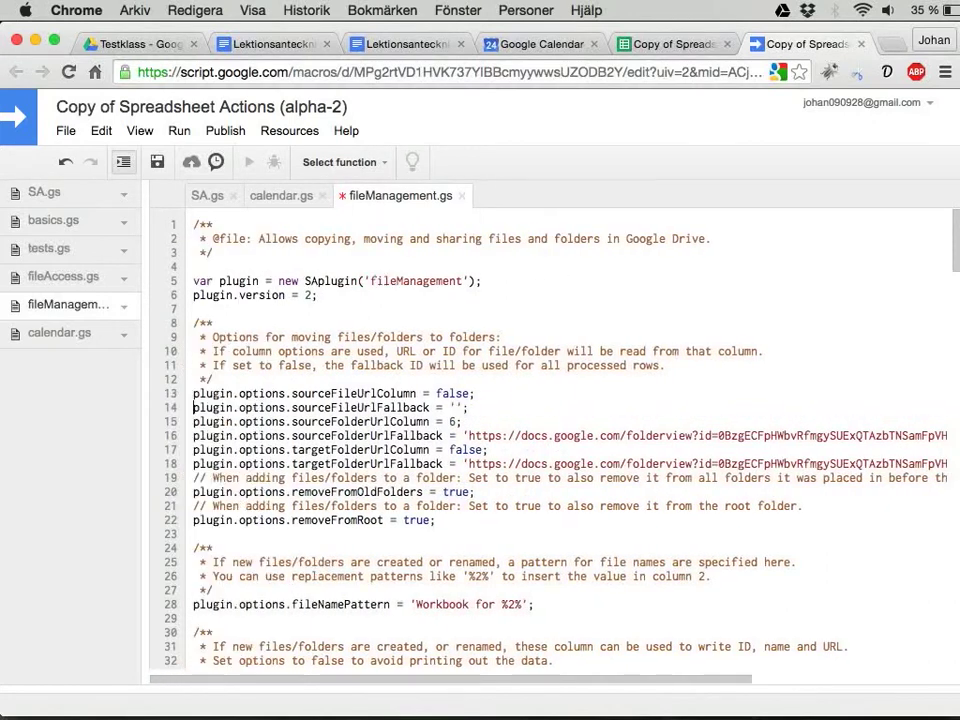
pyautogui.press('End')
pyautogui.press('Left')
pyautogui.press('Left')
pyautogui.hotkey('ctrl', 's')
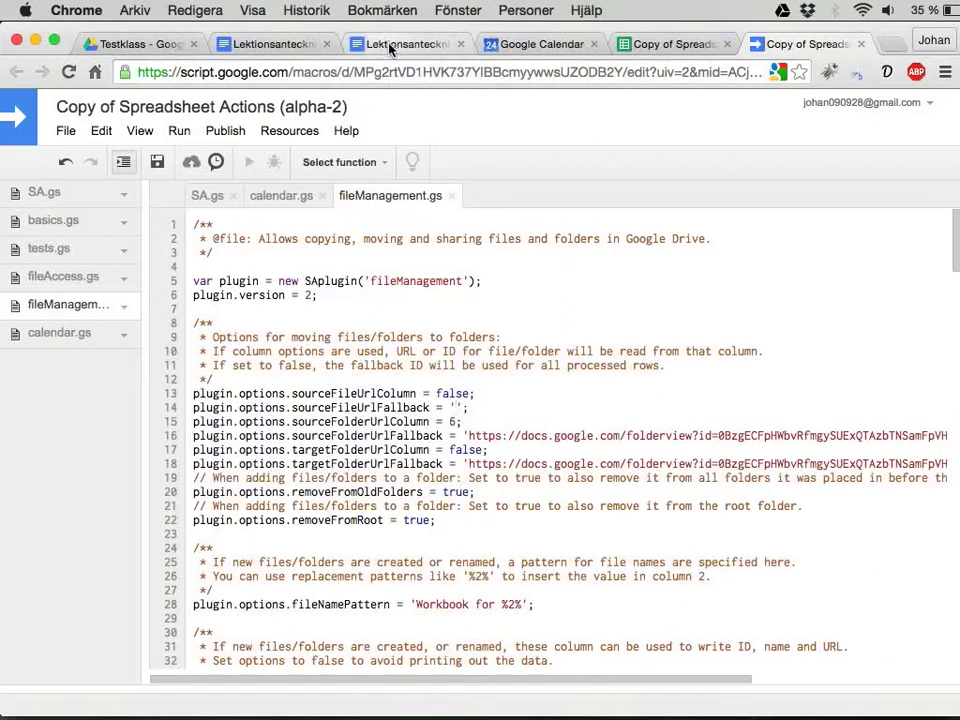
pyautogui.click(292, 44)
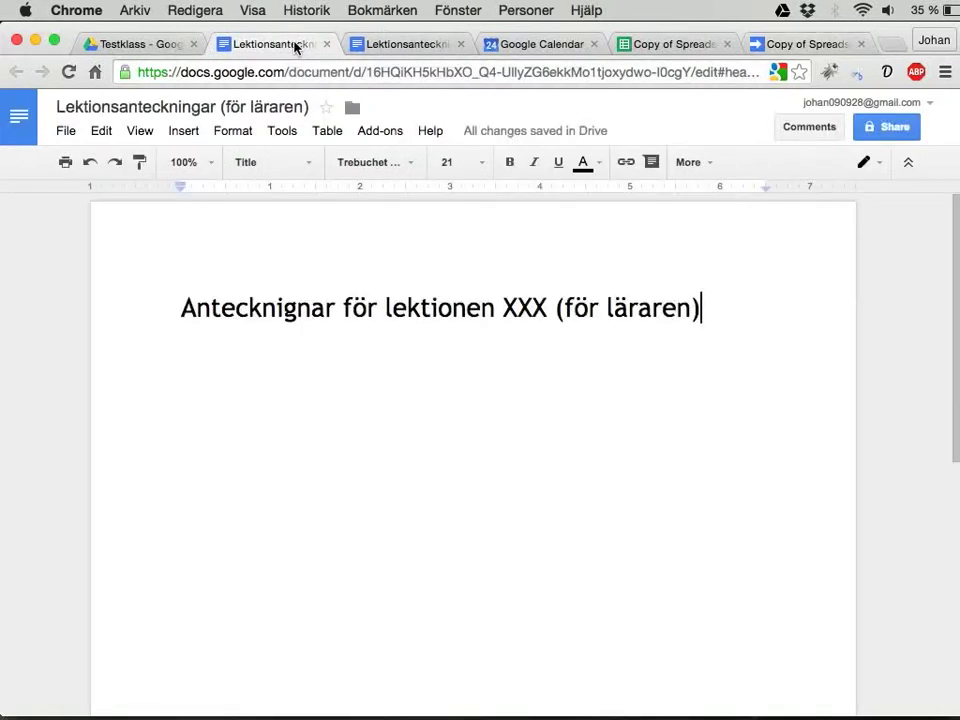
# - Copy the web address of the Lektionsanteckningar (delat med elever) document
pyautogui.click(388, 44)
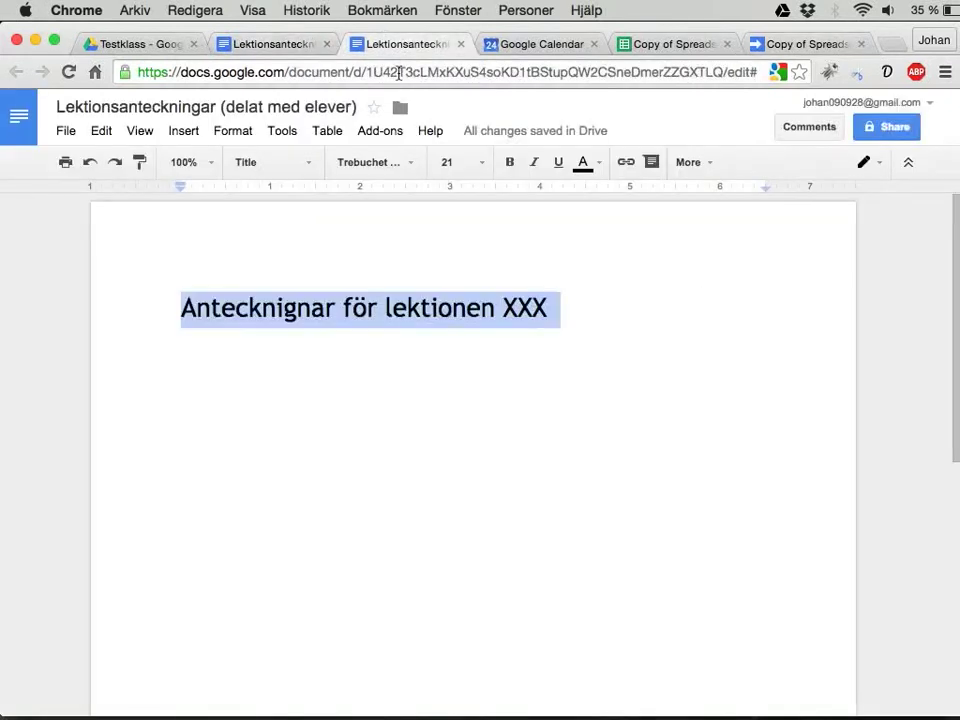
pyautogui.click(399, 72)
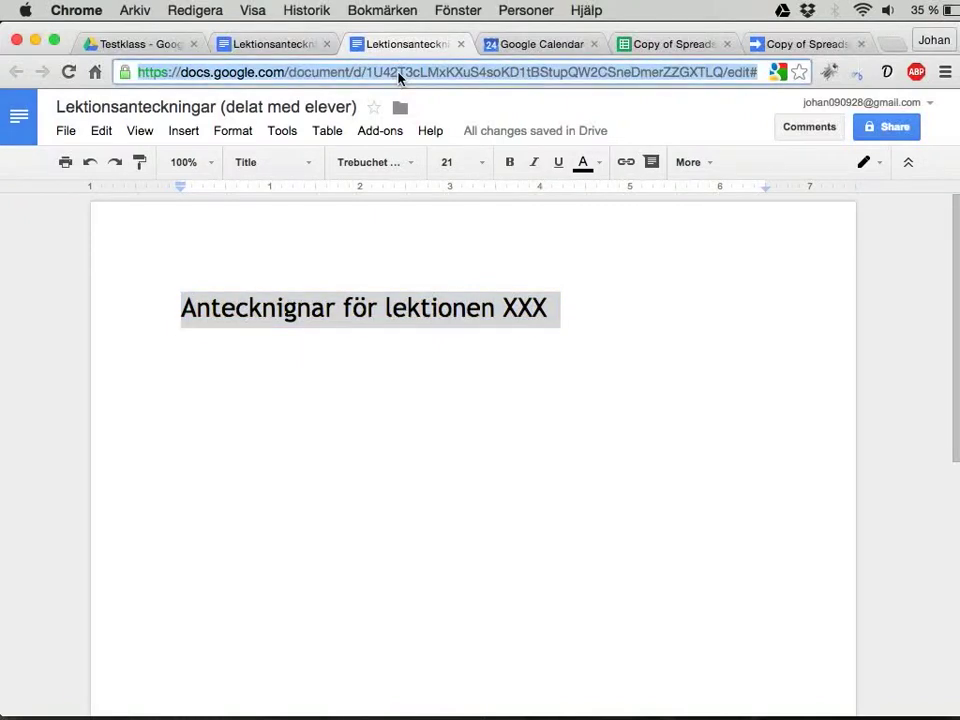
pyautogui.rightClick(398, 74)
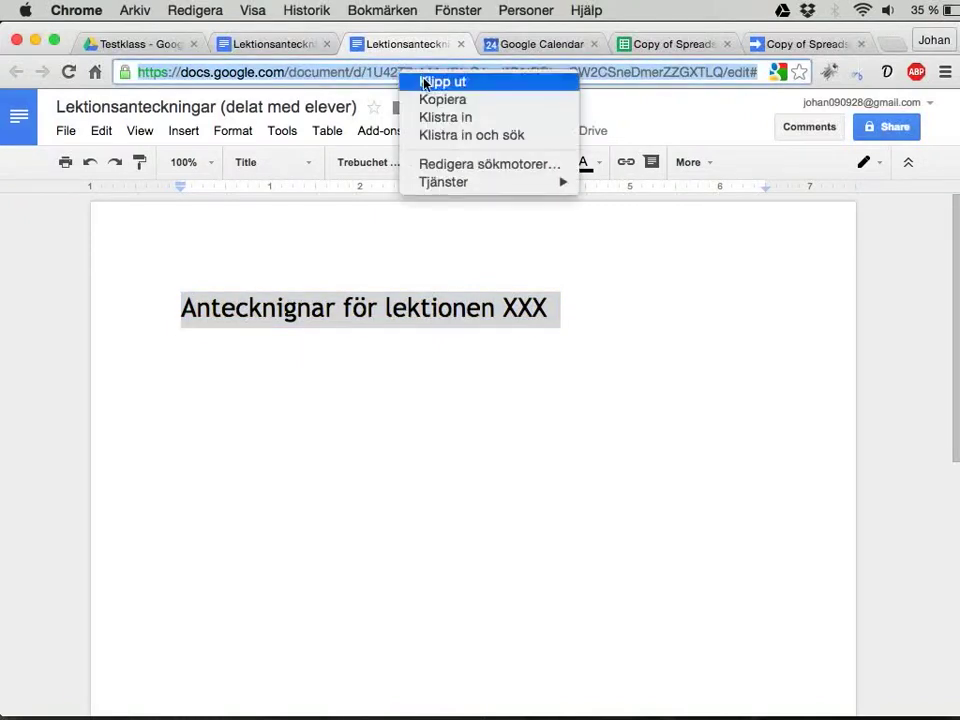
pyautogui.click(424, 99)
# - Paste the shared student notes Doc URL into sourceFileUrlFallback on line 14 and save fileManagement.gs
pyautogui.click(799, 44)
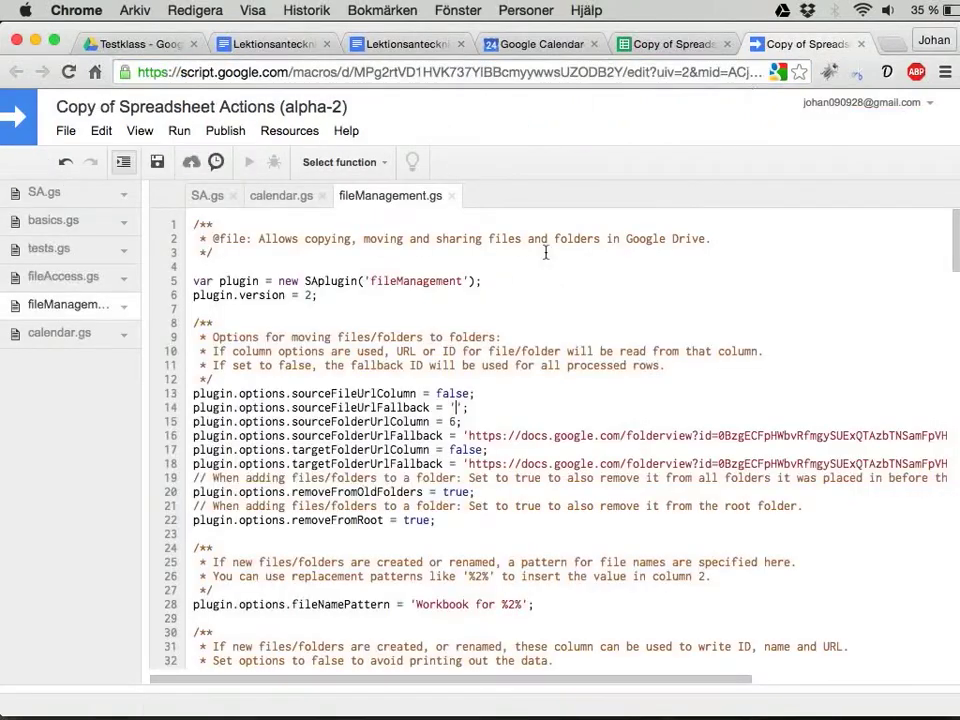
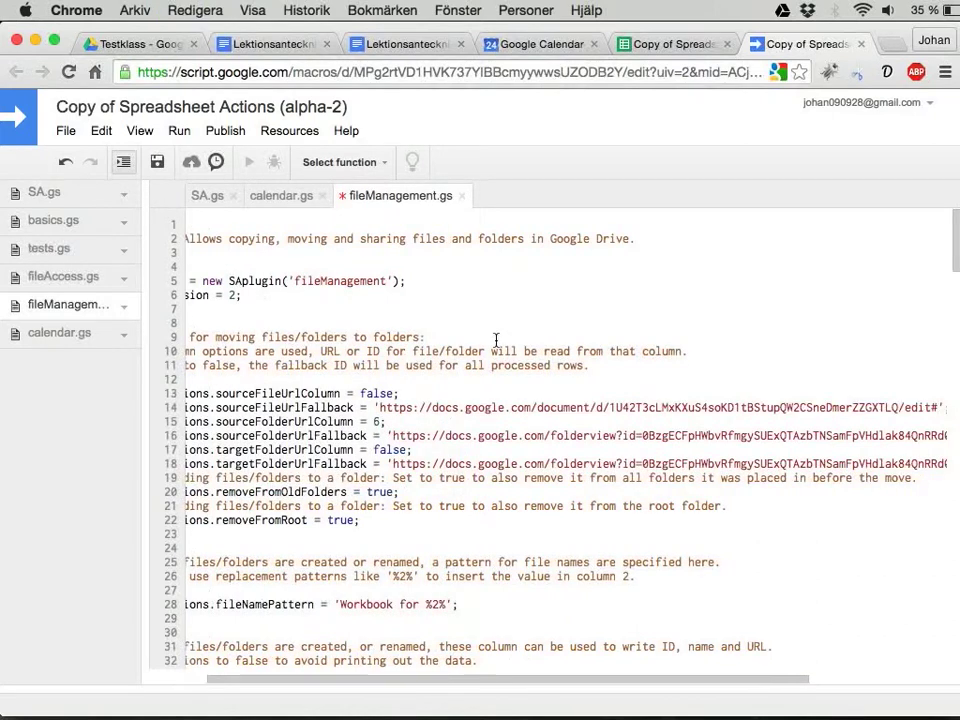
pyautogui.hscroll(-5, 496, 340)
pyautogui.press('super+s')
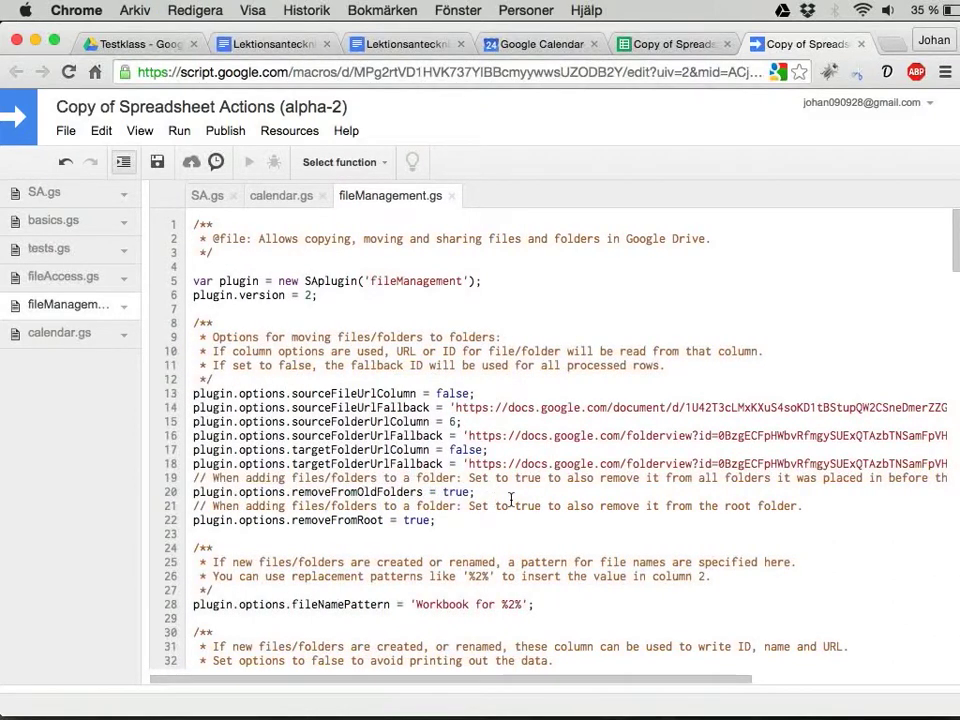
pyautogui.scroll(-2, 511, 498)
pyautogui.scroll(-2, 511, 498)
pyautogui.scroll(-2, 511, 498)
pyautogui.scroll(-1, 511, 498)
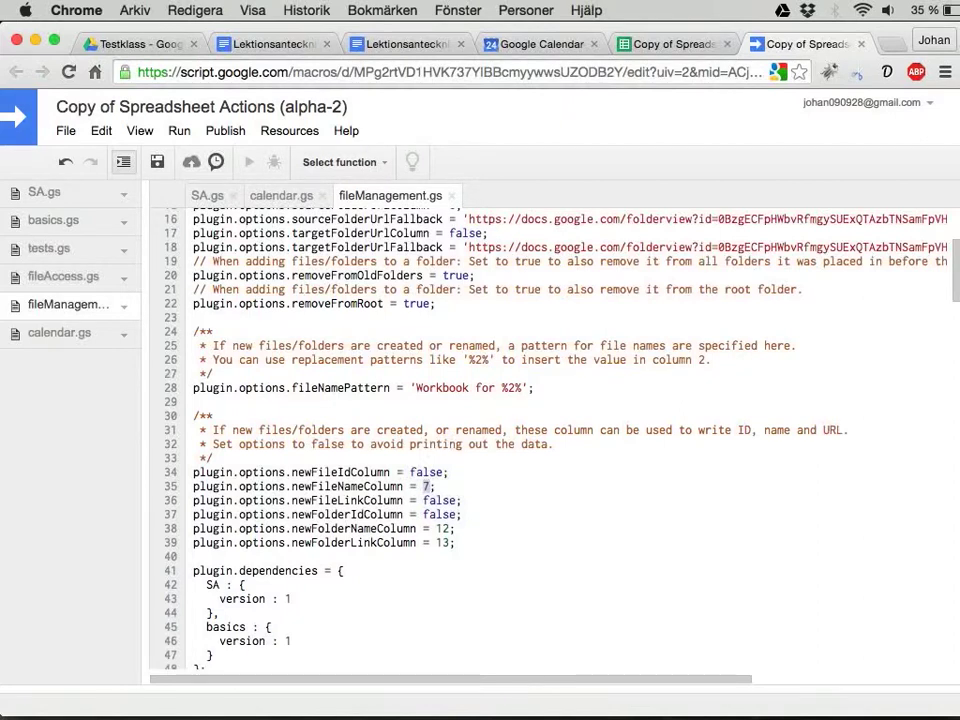
# - Set newFileNameColumn to false in the script
pyautogui.write('false')
pyautogui.press('BackSpace')
pyautogui.press('BackSpace')
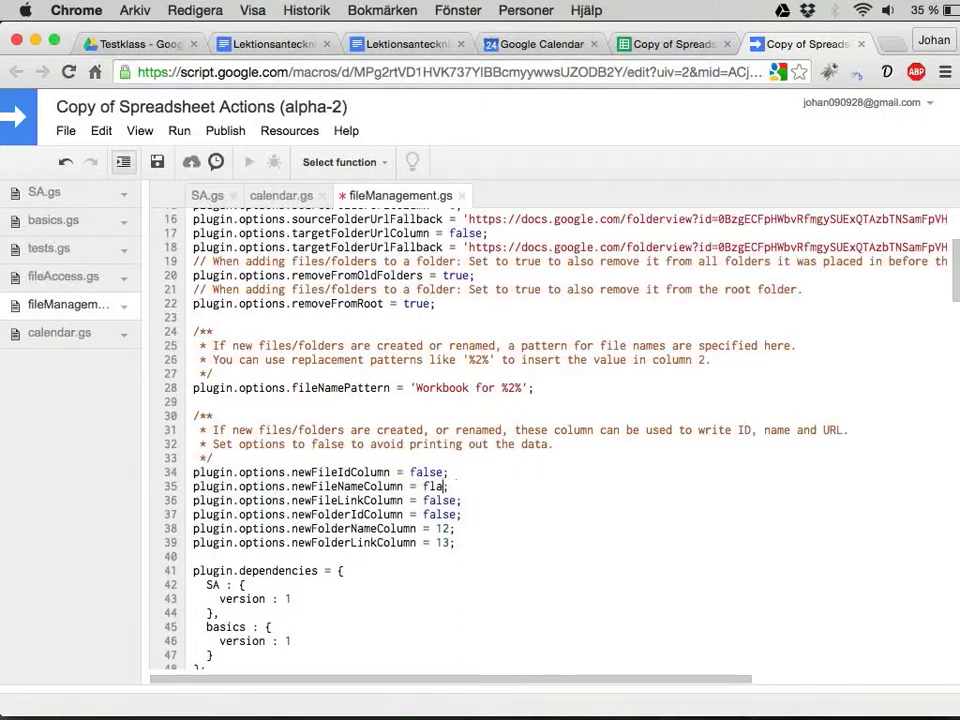
pyautogui.write('se')
pyautogui.doubleClick(304, 472)
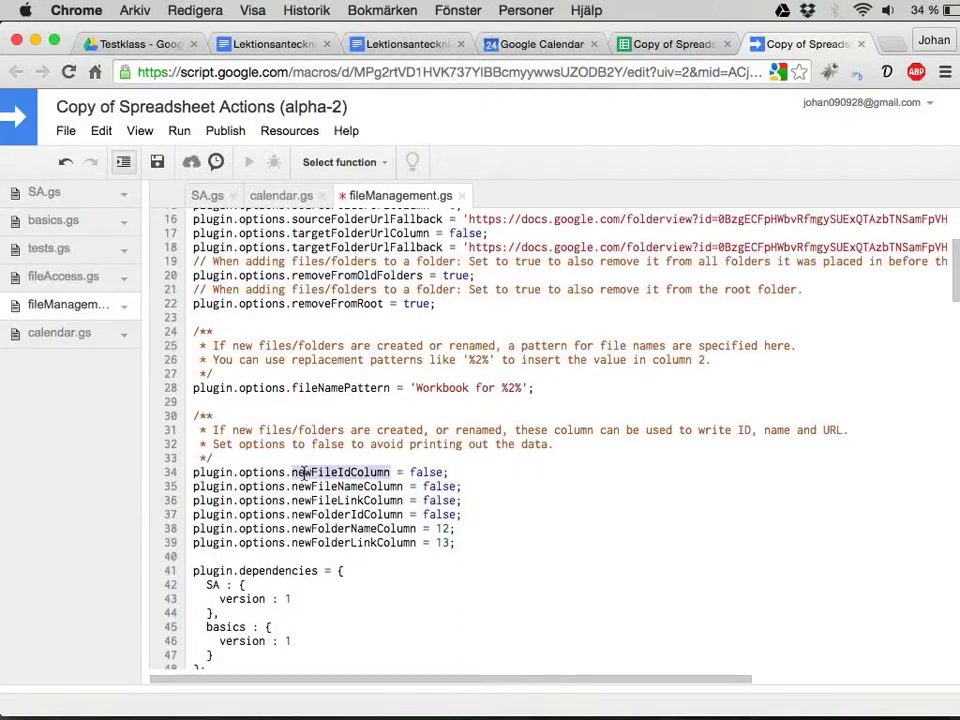
pyautogui.doubleClick(307, 486)
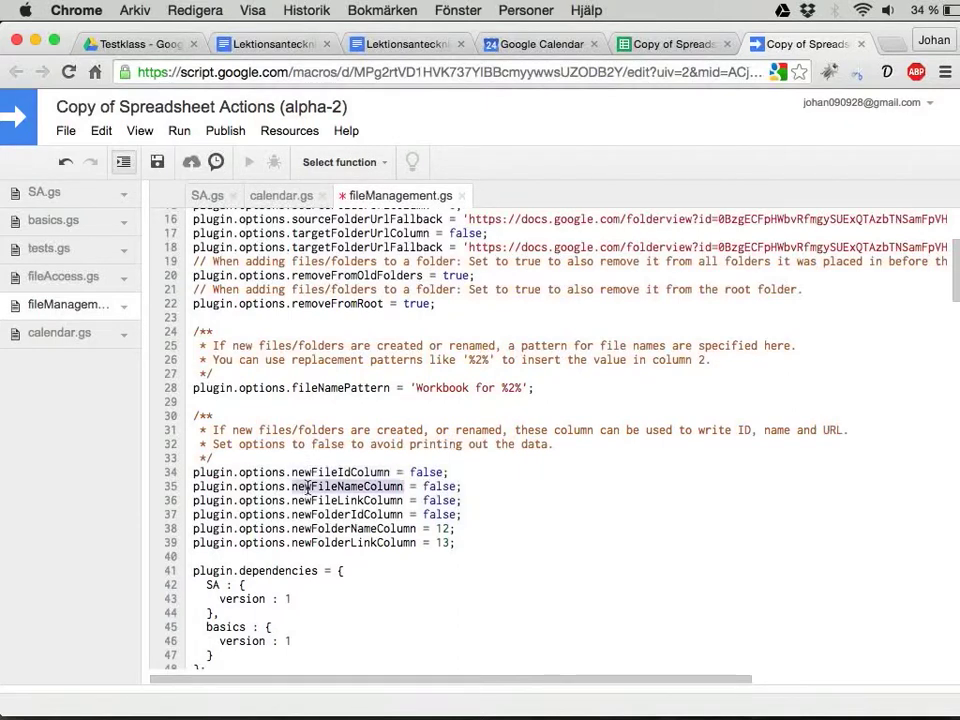
pyautogui.doubleClick(440, 500)
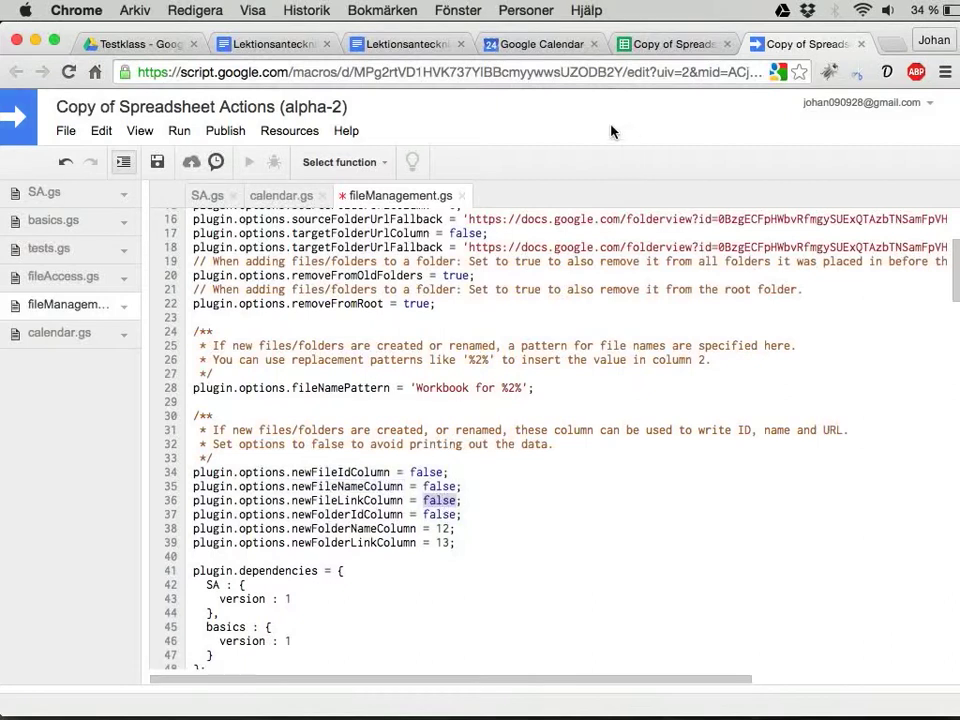
# - Enter column numbers 7 and 8 in sheet cells G1 and H1
pyautogui.click(662, 44)
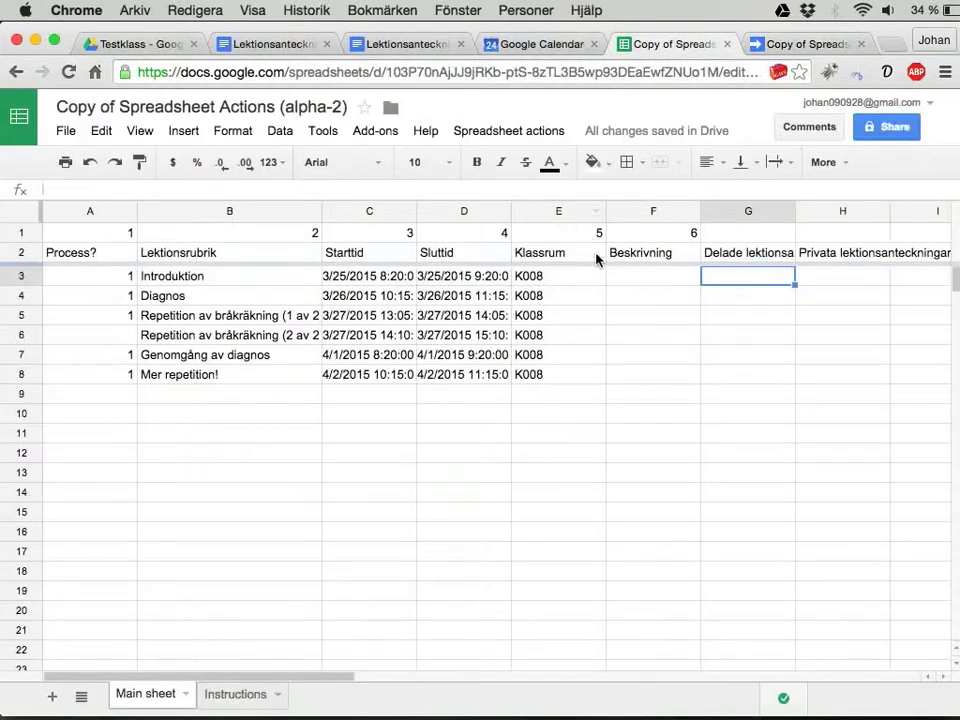
pyautogui.click(738, 234)
pyautogui.write('7')
pyautogui.press('Tab')
pyautogui.write('8')
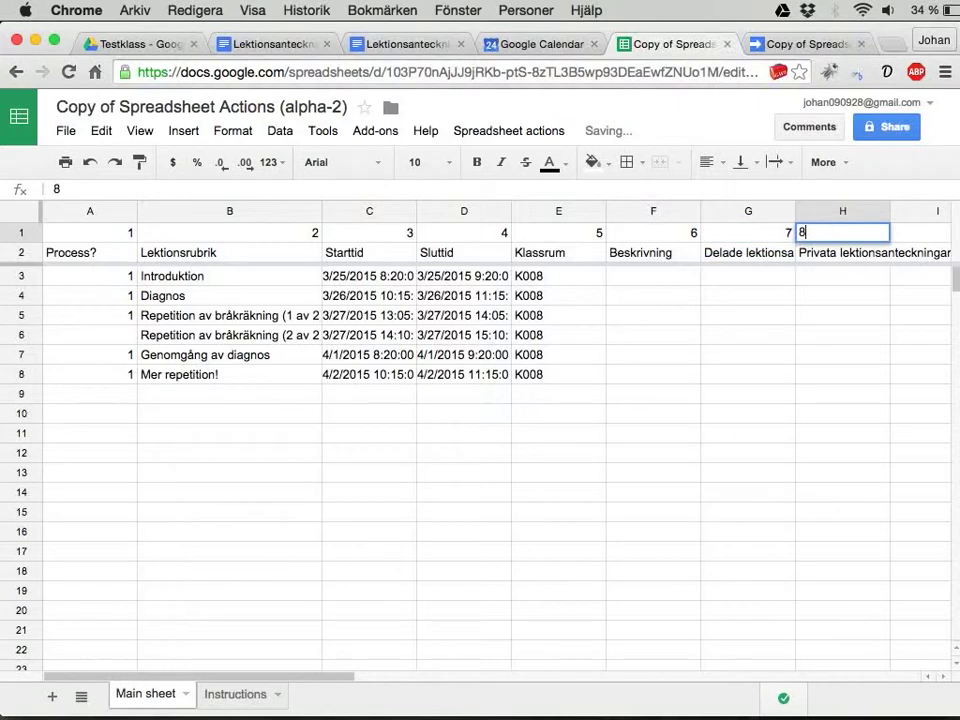
pyautogui.press('Return')
pyautogui.press('Return')
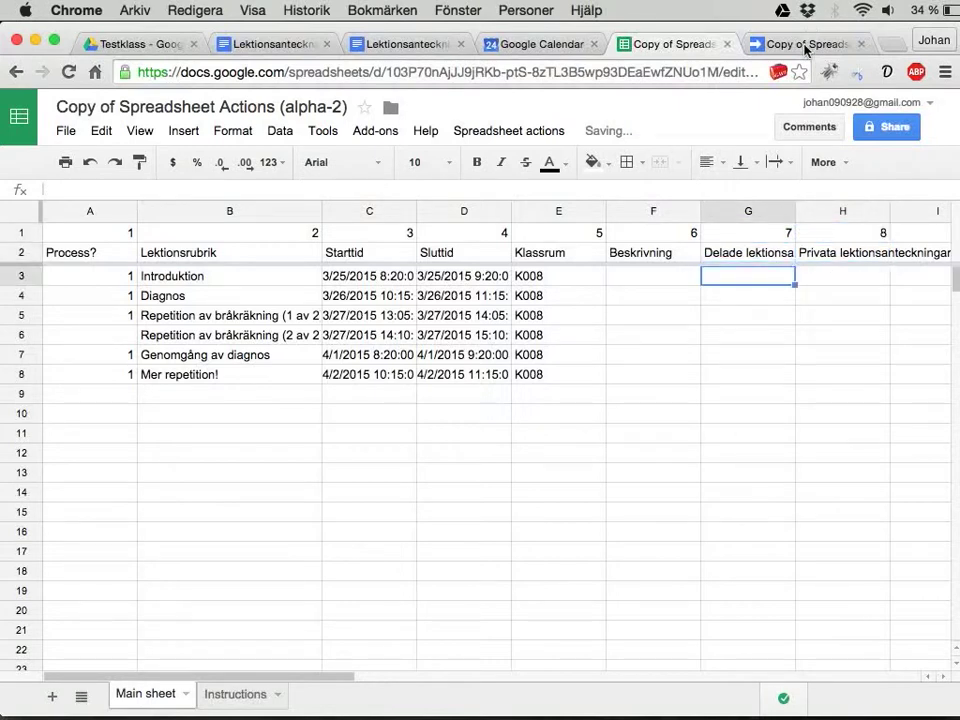
# - Set newFileLinkColumn to 7 and save the script
pyautogui.click(800, 44)
pyautogui.write('7;')
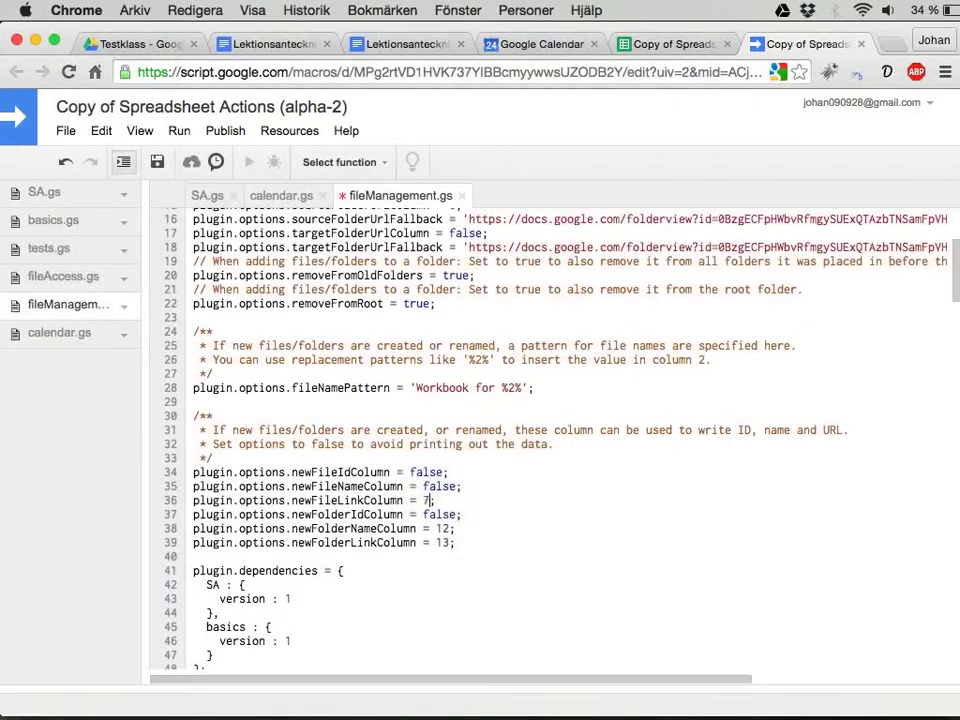
pyautogui.press('Return')
pyautogui.press('BackSpace')
pyautogui.click(157, 162)
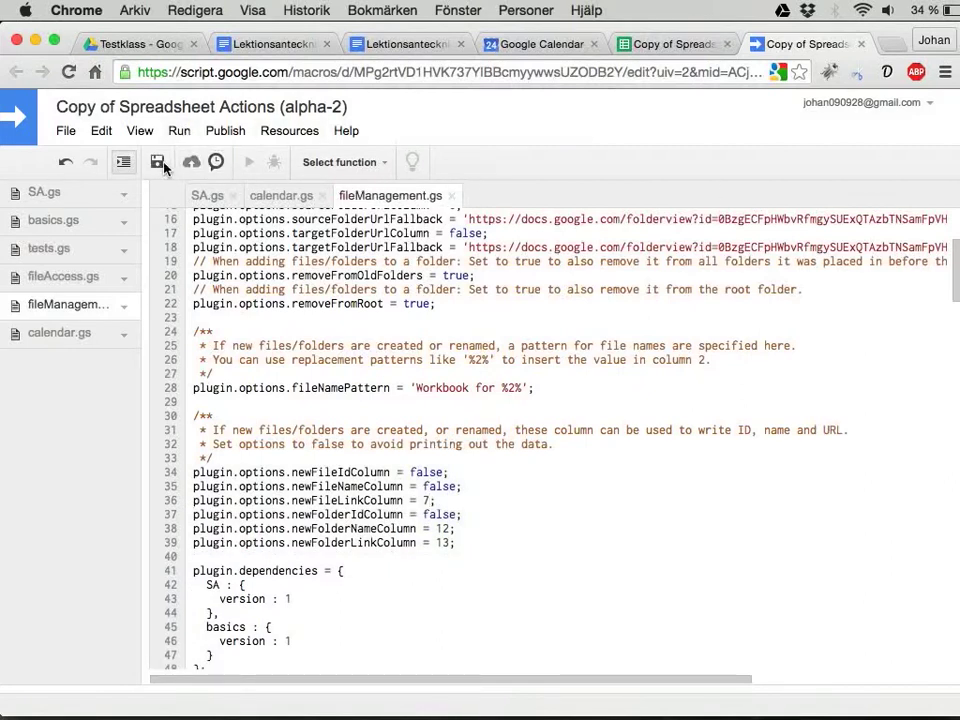
pyautogui.click(645, 44)
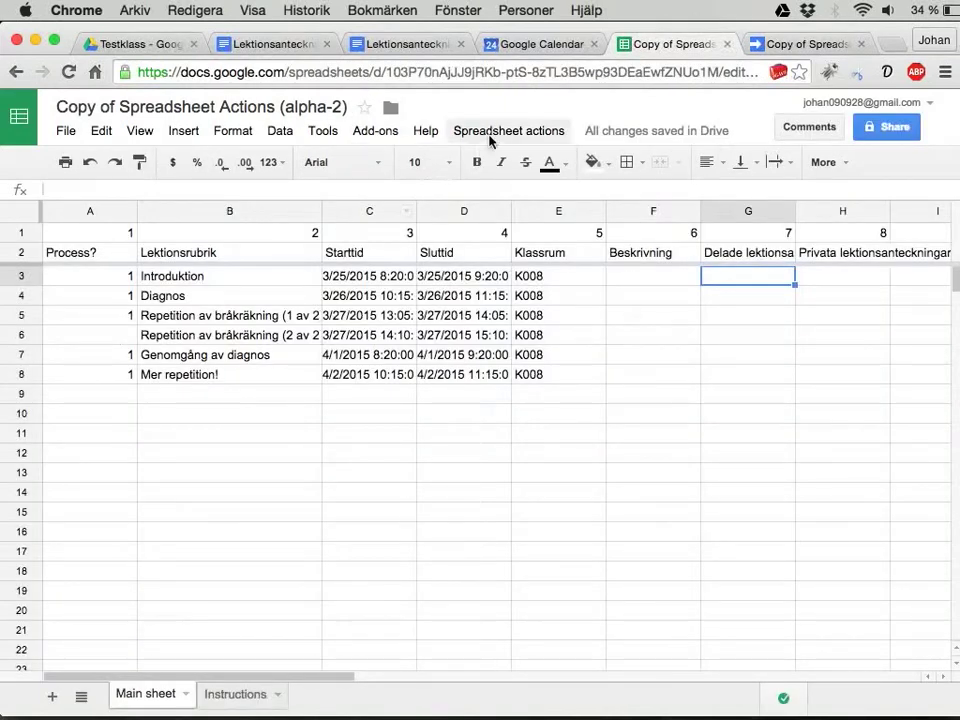
# - Run Bulk actions > Copy file(s) to fill column G with new lesson note Doc links
pyautogui.click(490, 136)
pyautogui.moveTo(508, 162)
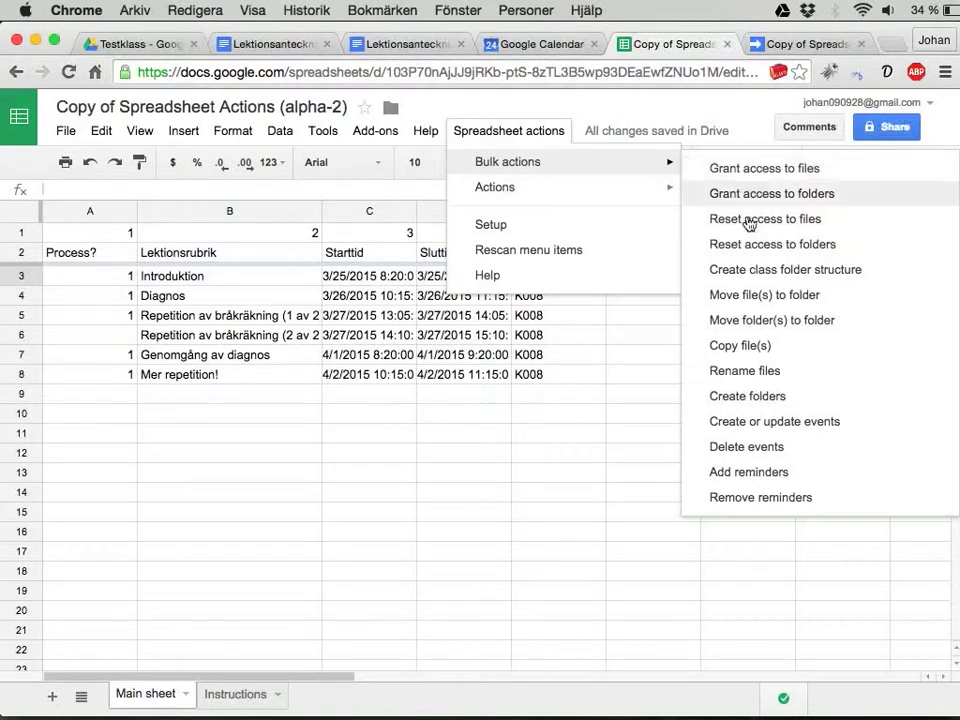
pyautogui.click(746, 349)
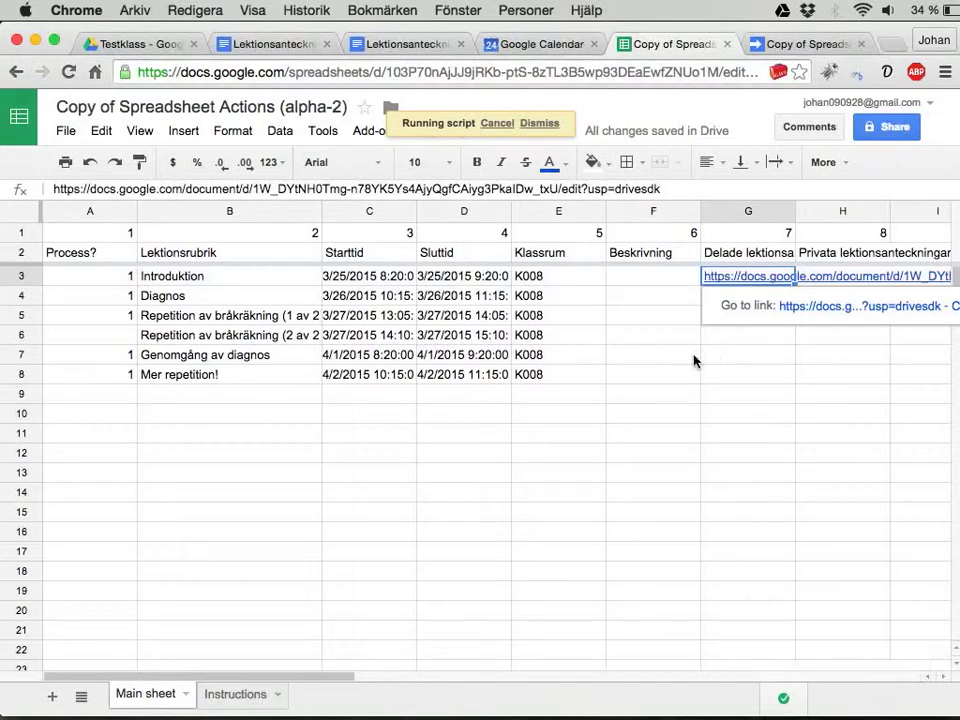
pyautogui.click(524, 438)
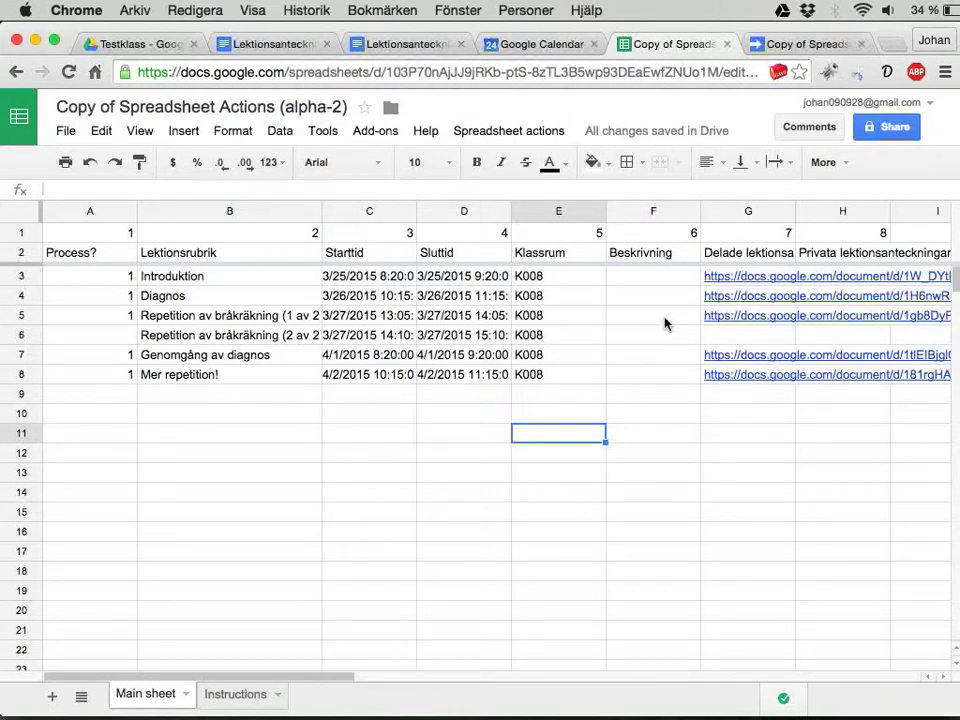
pyautogui.click(656, 279)
pyautogui.press('Up')
pyautogui.press('Right')
pyautogui.press('Right')
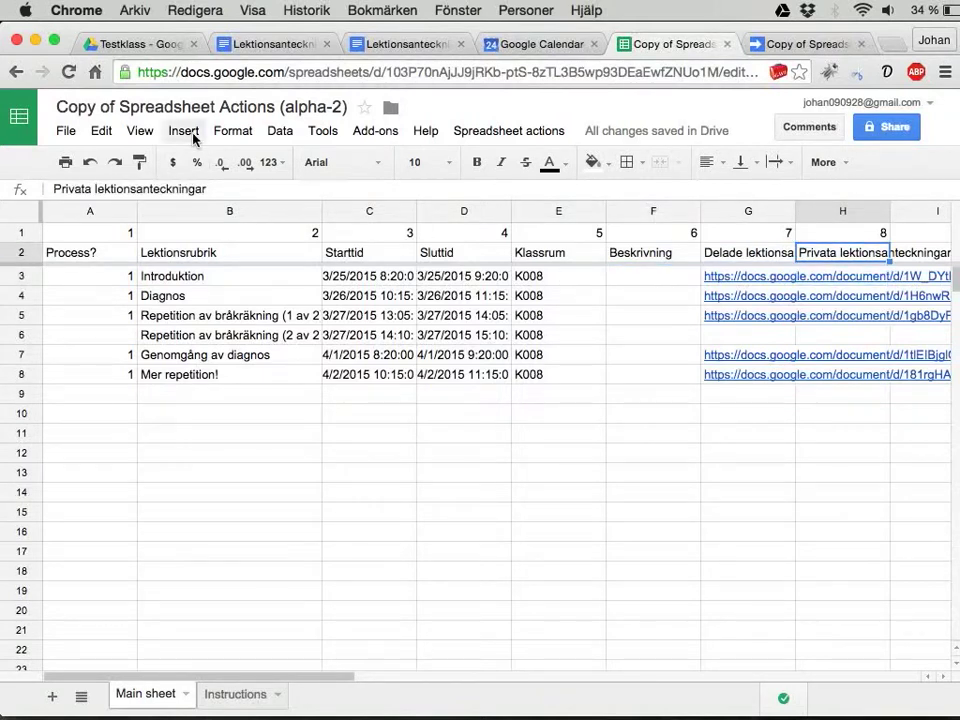
# - Select the web address of the Lektionsanteckningar (för läraren) template Doc
pyautogui.click(281, 45)
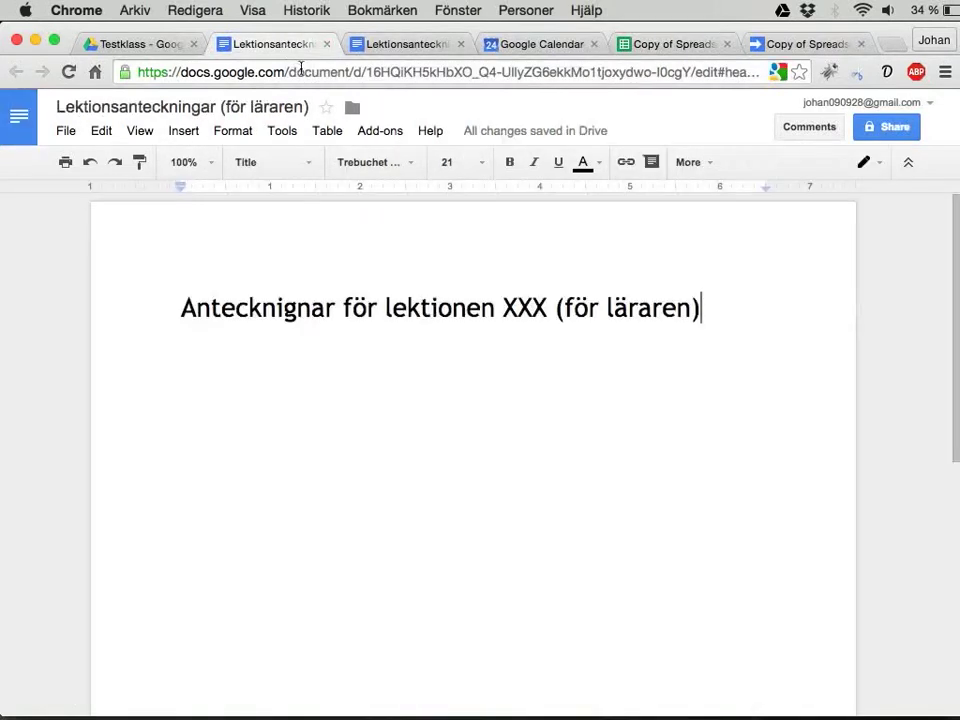
pyautogui.click(308, 72)
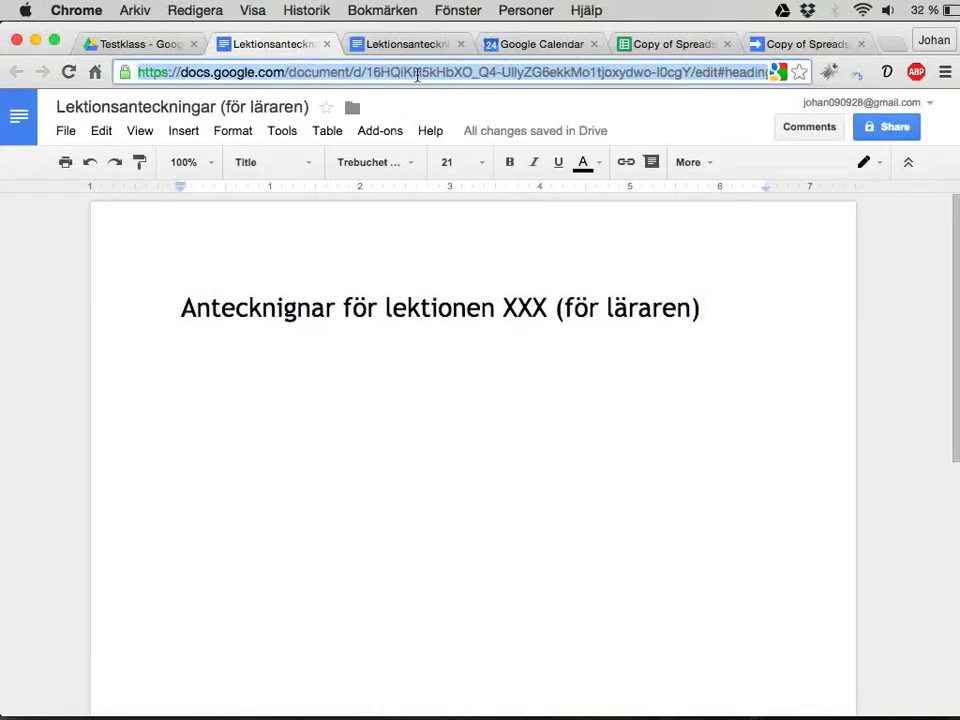
# - Replace the line 14 sourceFileUrlFallback URL with the template Doc's address and save
pyautogui.click(805, 45)
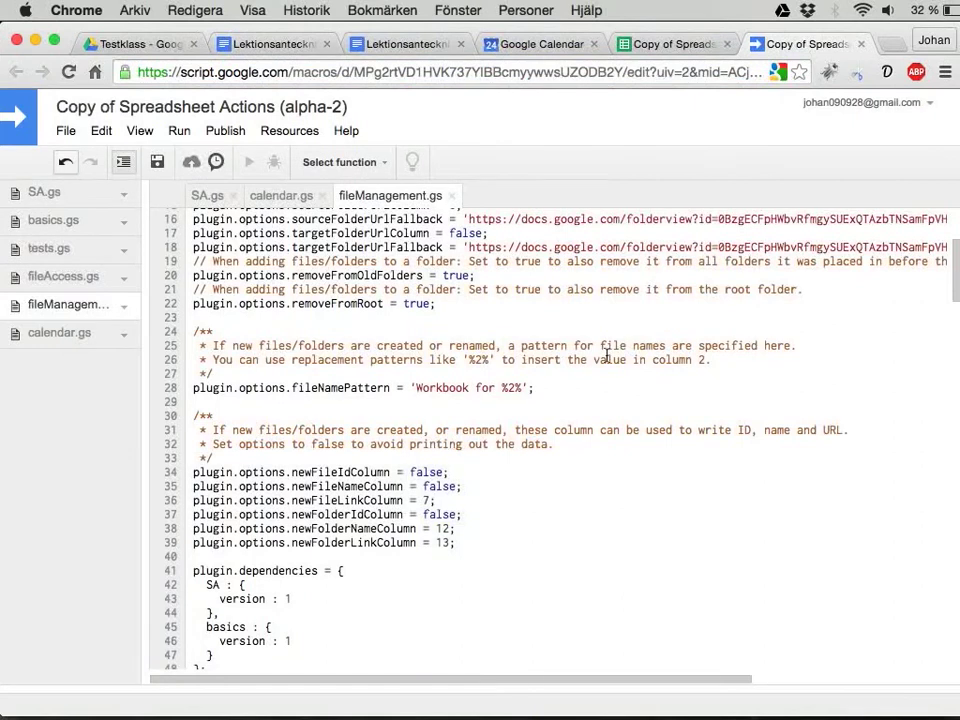
pyautogui.scroll(3, 606, 354)
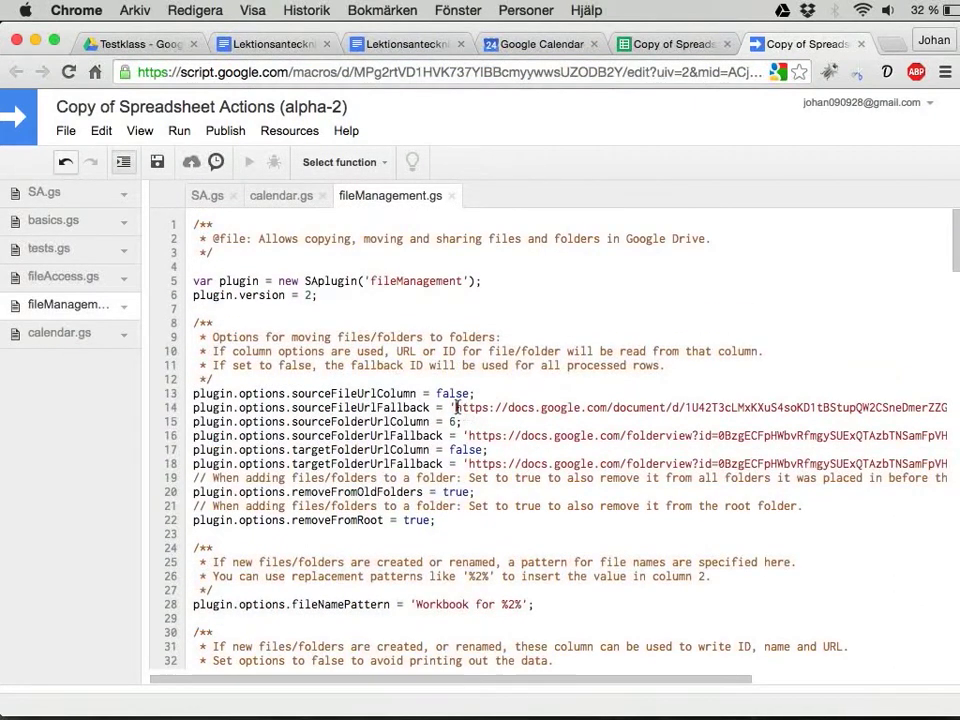
pyautogui.click(454, 407)
pyautogui.hotkey('shift', 'End')
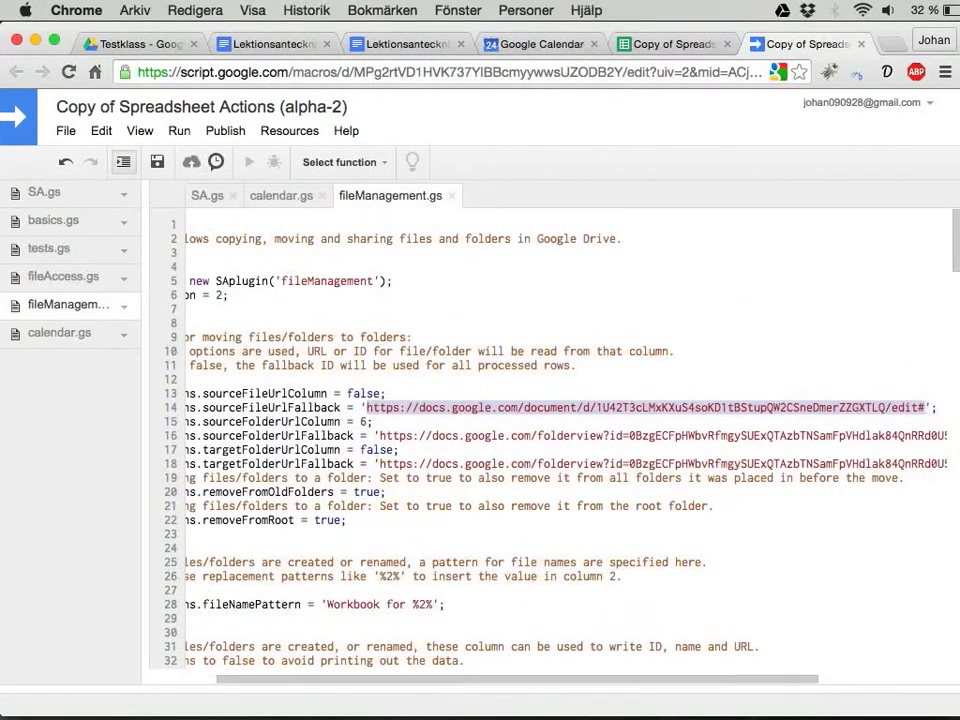
pyautogui.hotkey('ctrl', 'v')
pyautogui.press('Home')
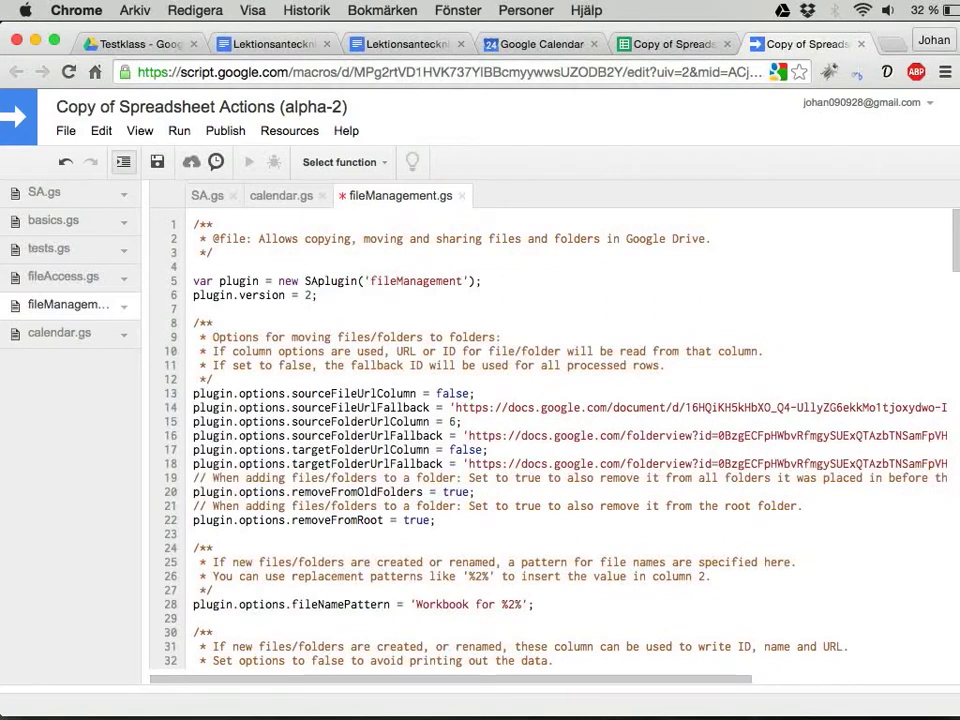
pyautogui.hotkey('ctrl', 's')
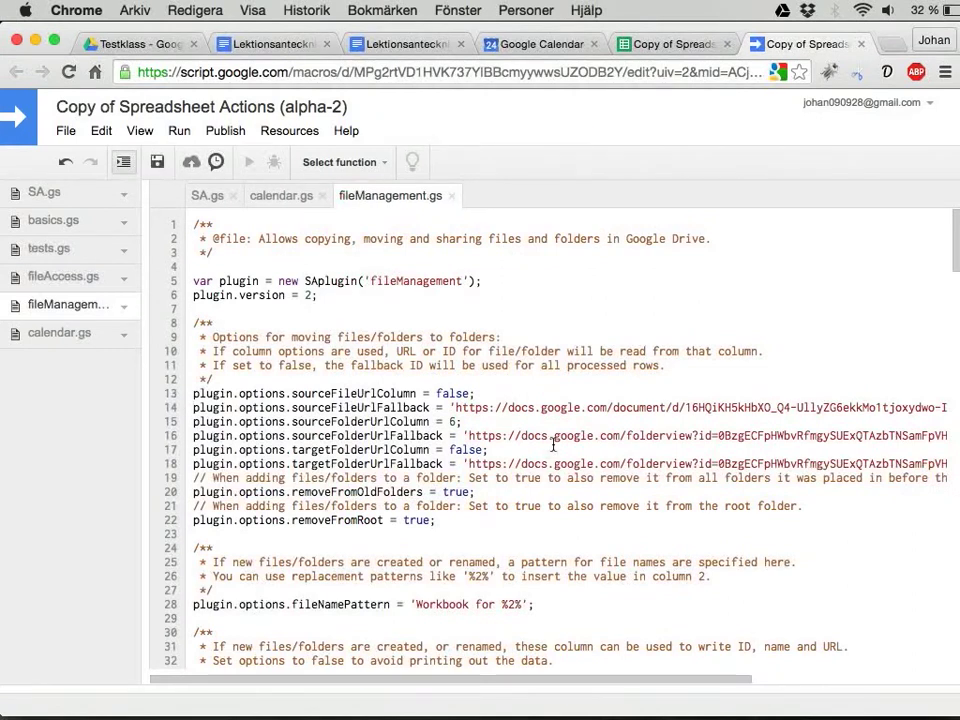
# - Change newFileLinkColumn from 7 to 8 and save
pyautogui.scroll(-3, 553, 444)
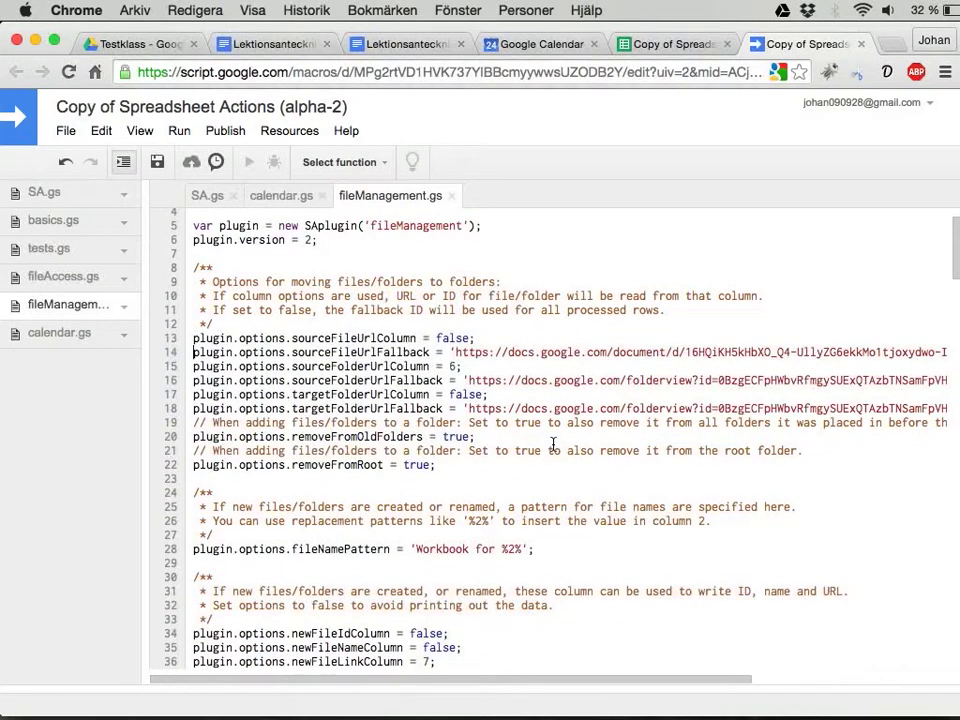
pyautogui.scroll(-5, 553, 444)
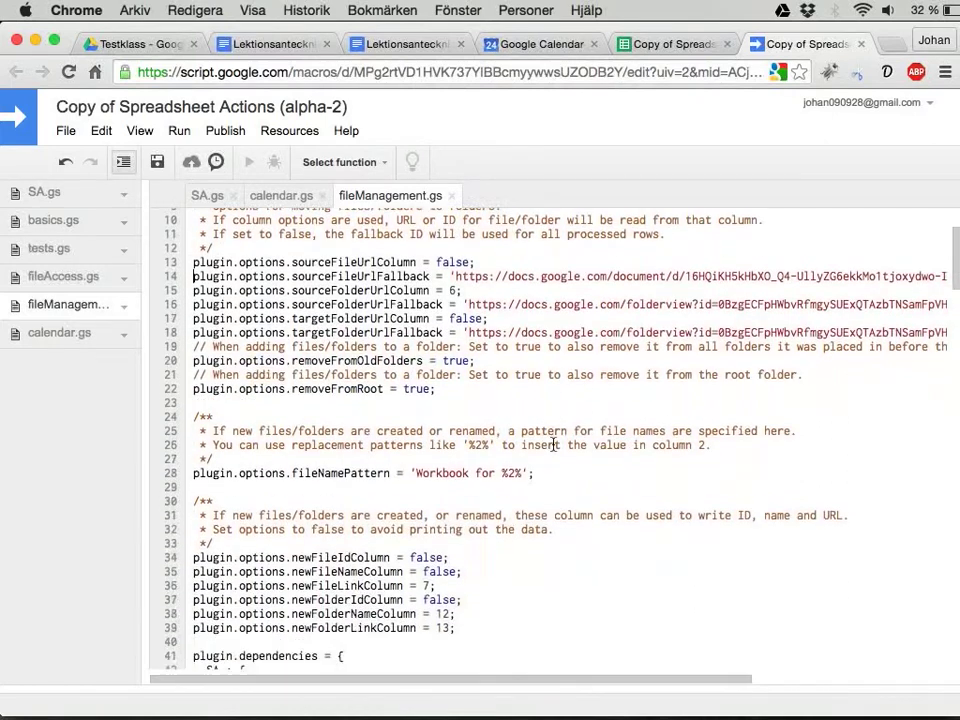
pyautogui.doubleClick(424, 565)
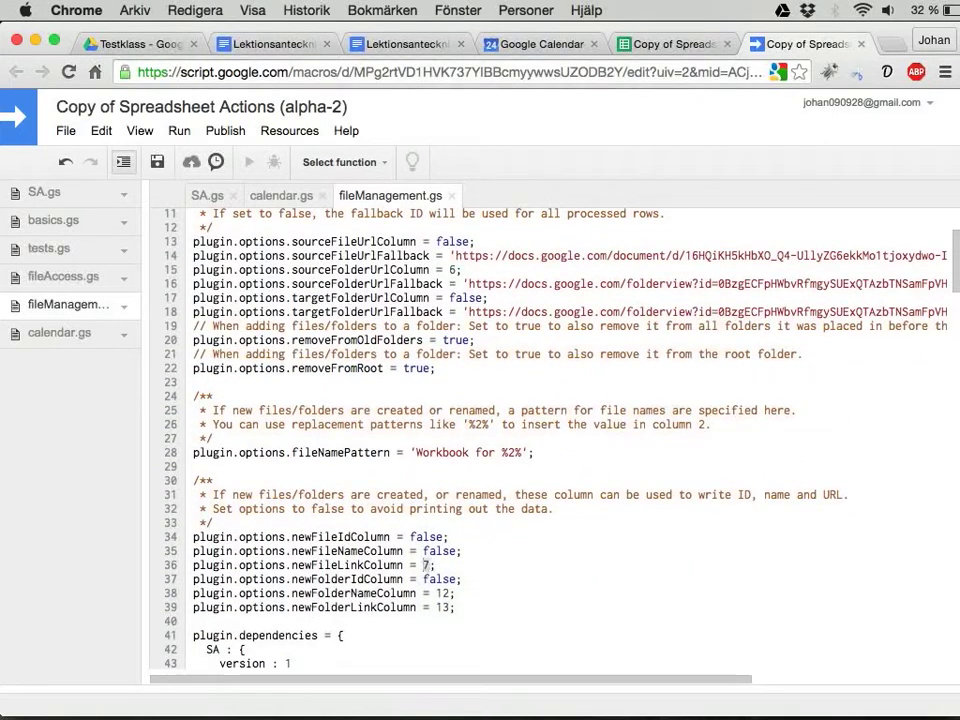
pyautogui.write('8')
pyautogui.hotkey('ctrl', 's')
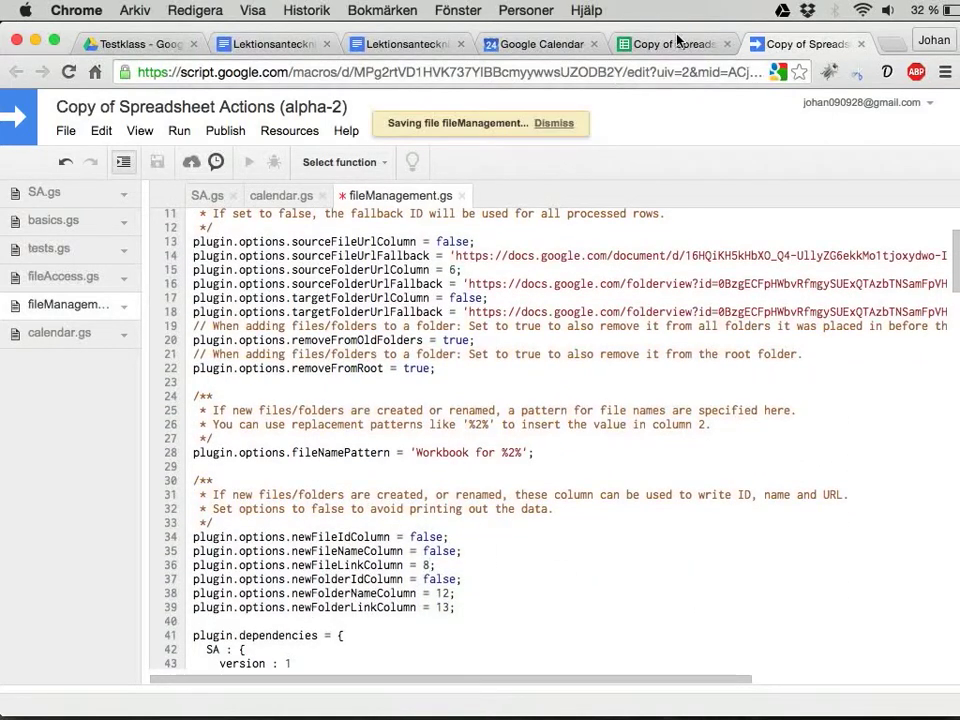
# - Run Bulk actions > Copy file(s) to add private notes Doc links in column H
pyautogui.click(670, 44)
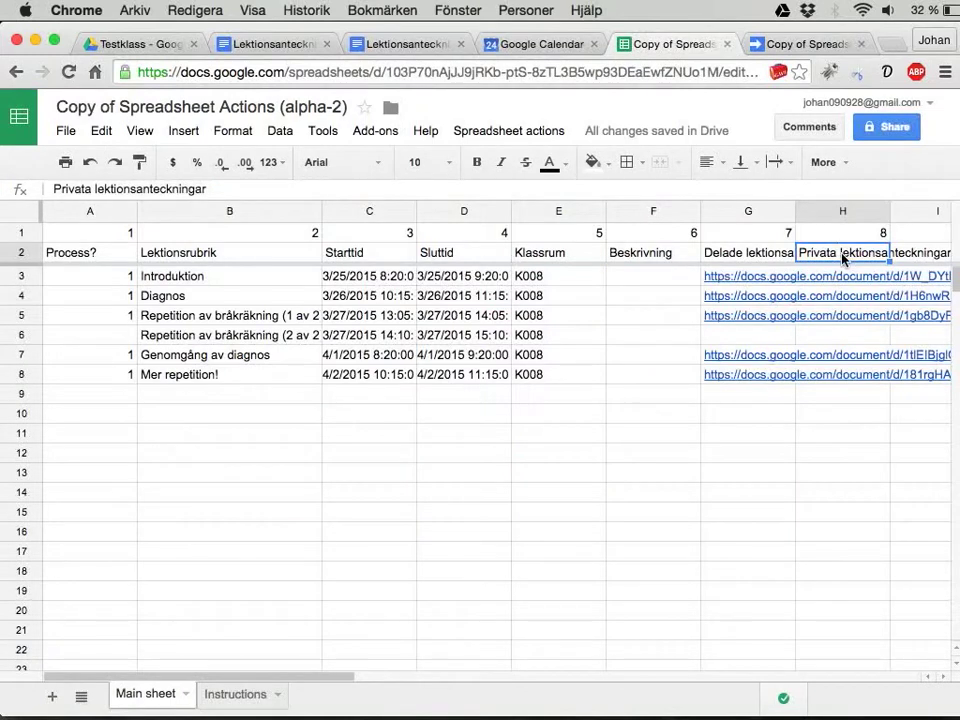
pyautogui.click(883, 136)
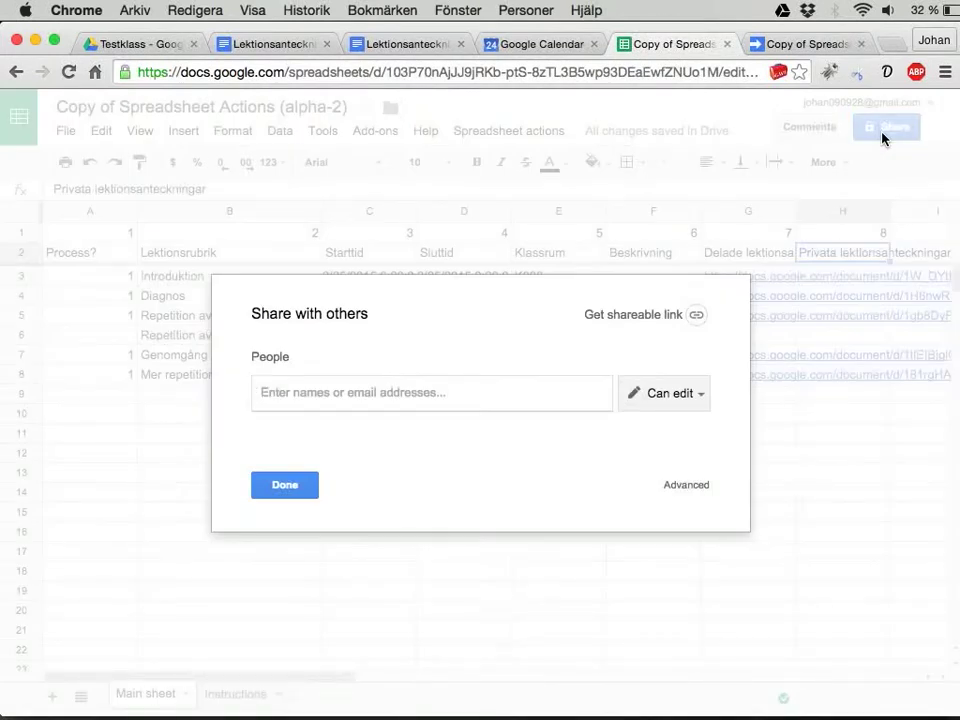
pyautogui.press('Escape')
pyautogui.click(508, 131)
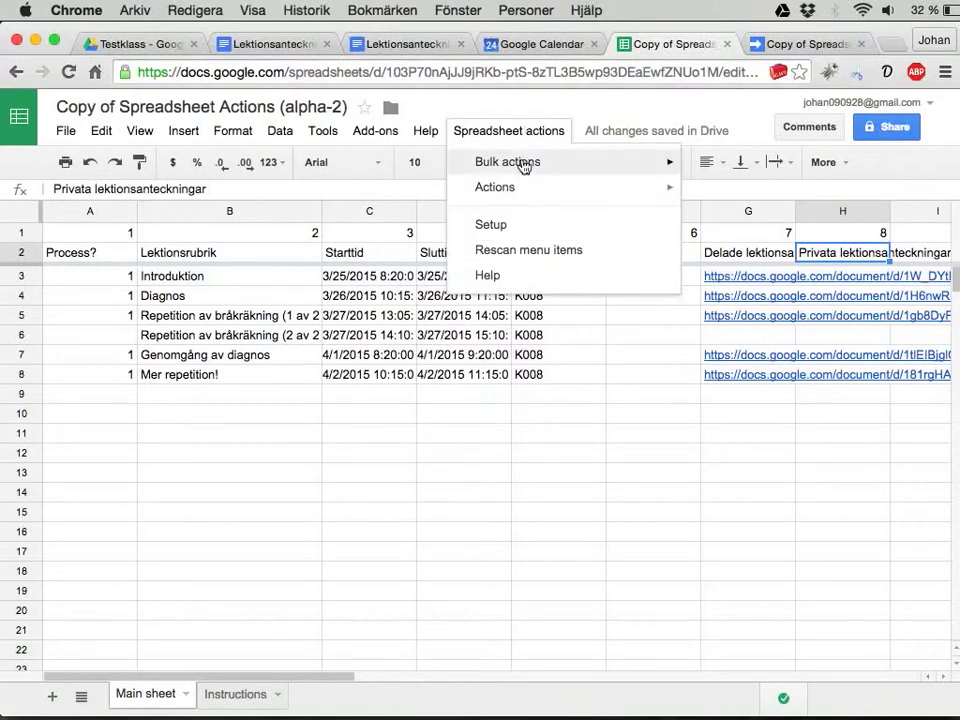
pyautogui.moveTo(508, 162)
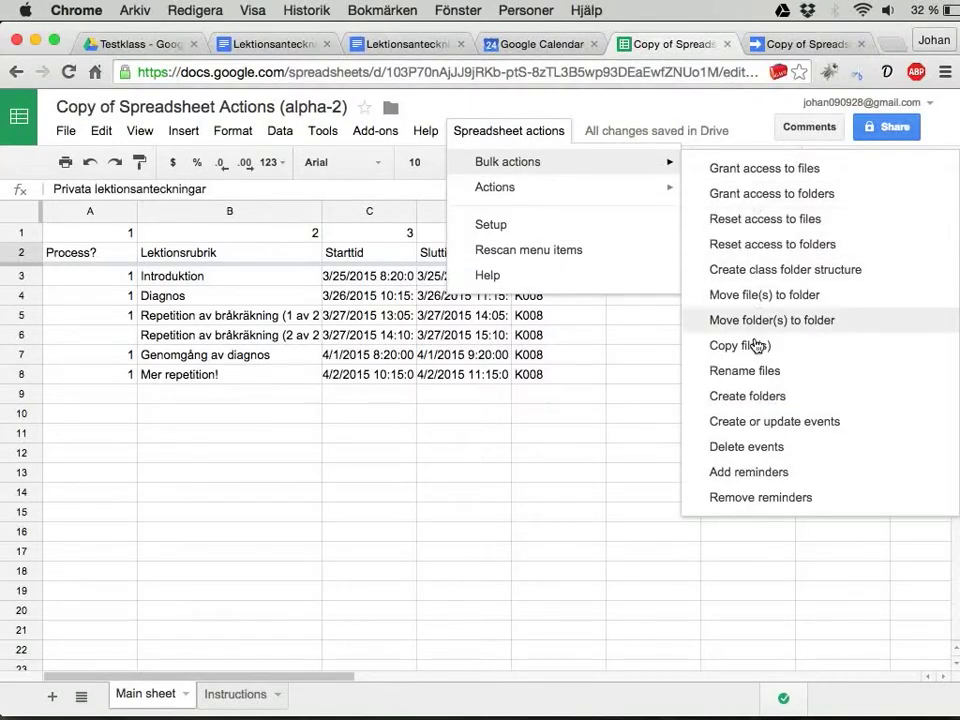
pyautogui.click(755, 347)
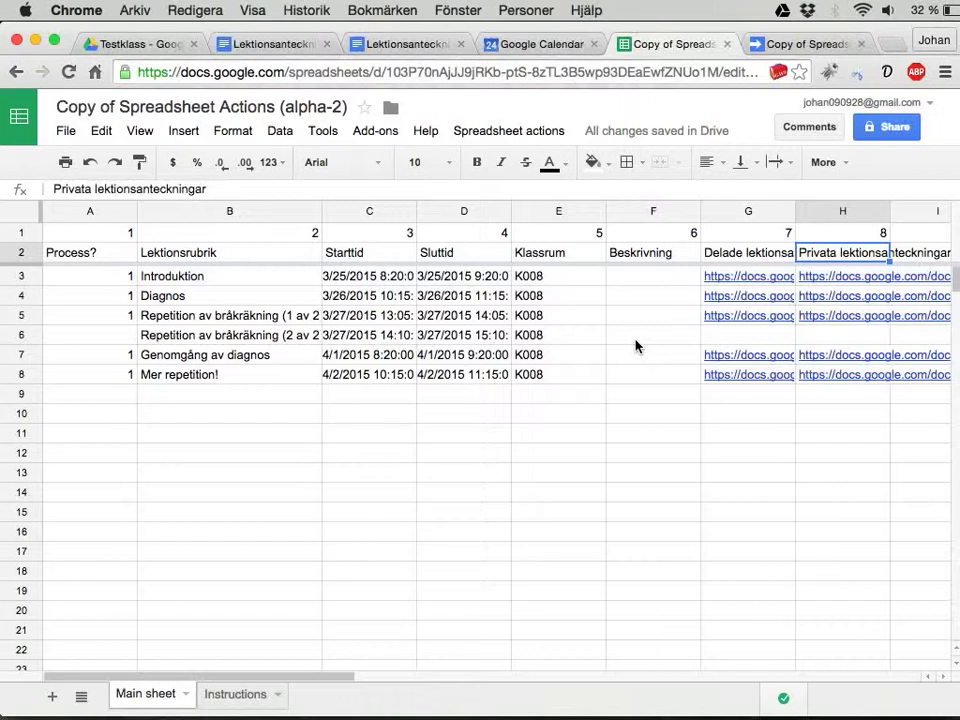
# - Open the G3 Workbook for Introduktion Doc and confirm its heading still shows XXX
pyautogui.moveTo(558, 210)
pyautogui.click(730, 284)
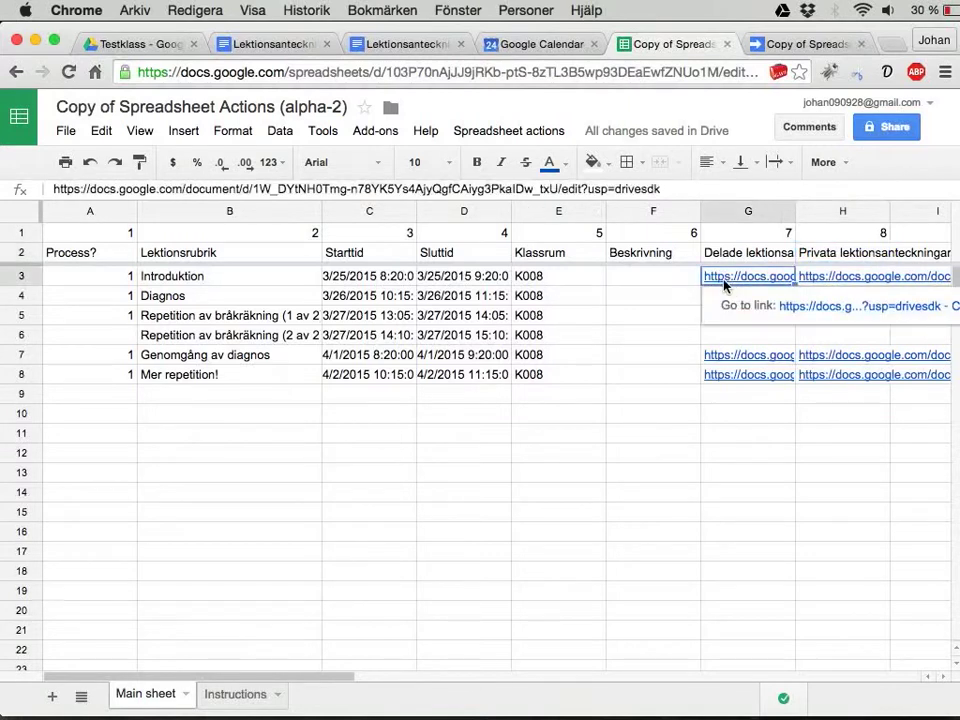
pyautogui.click(825, 307)
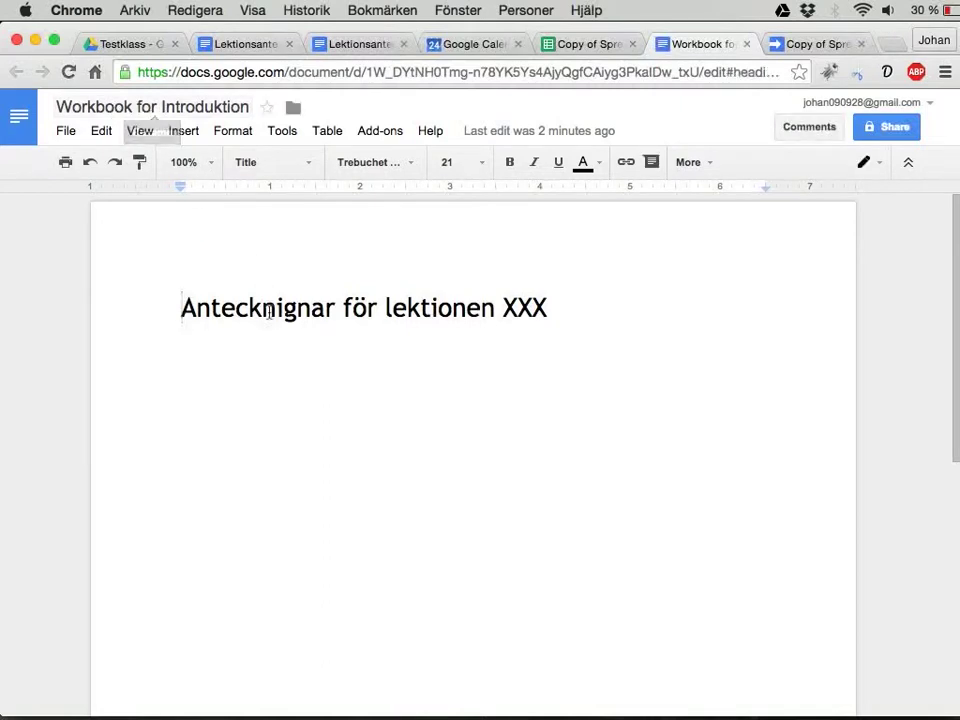
pyautogui.moveTo(211, 308); pyautogui.dragTo(524, 305)
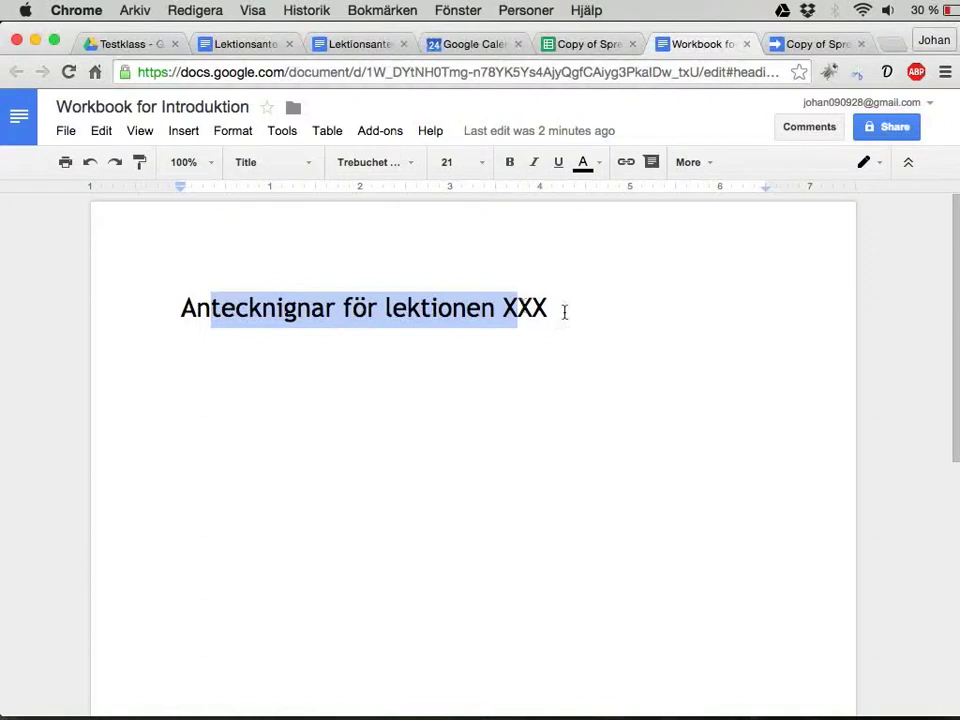
pyautogui.moveTo(568, 309); pyautogui.dragTo(503, 308)
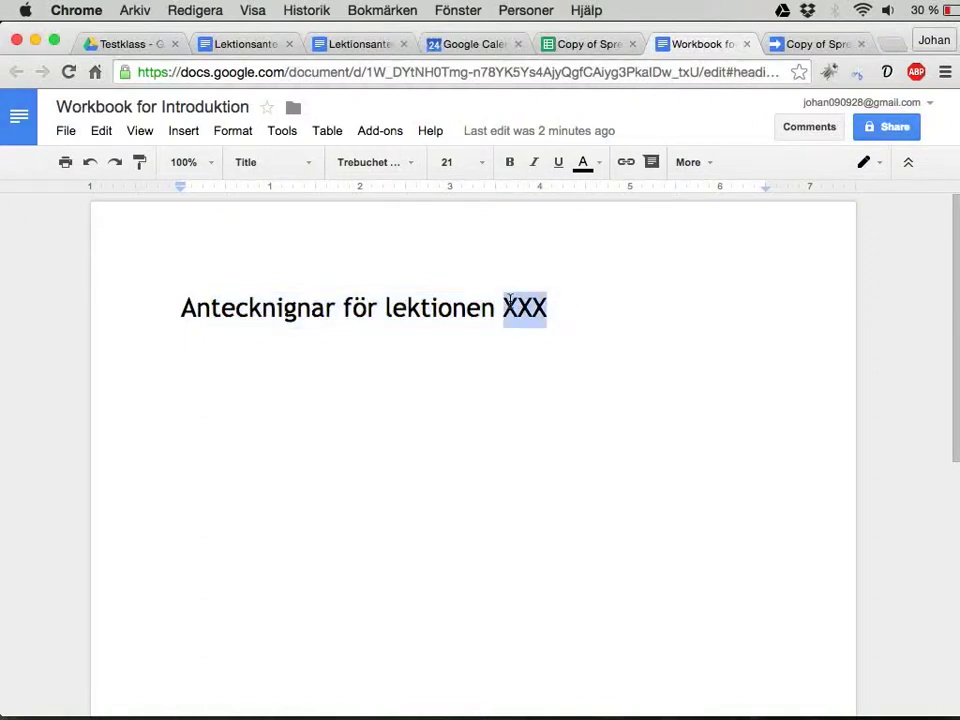
pyautogui.click(579, 48)
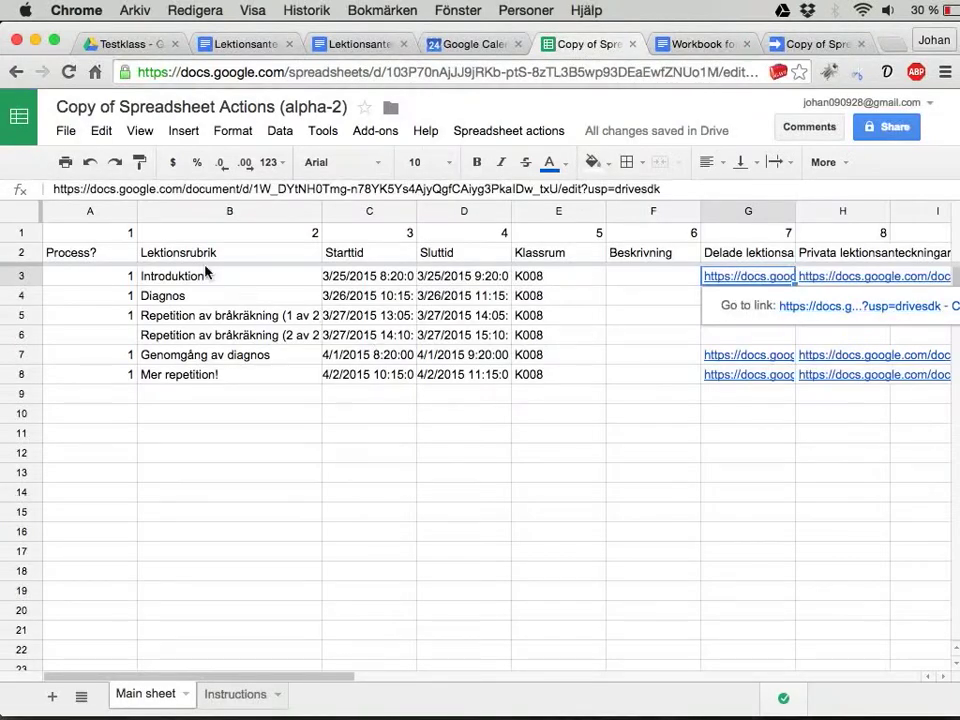
pyautogui.click(206, 277)
pyautogui.click(197, 296)
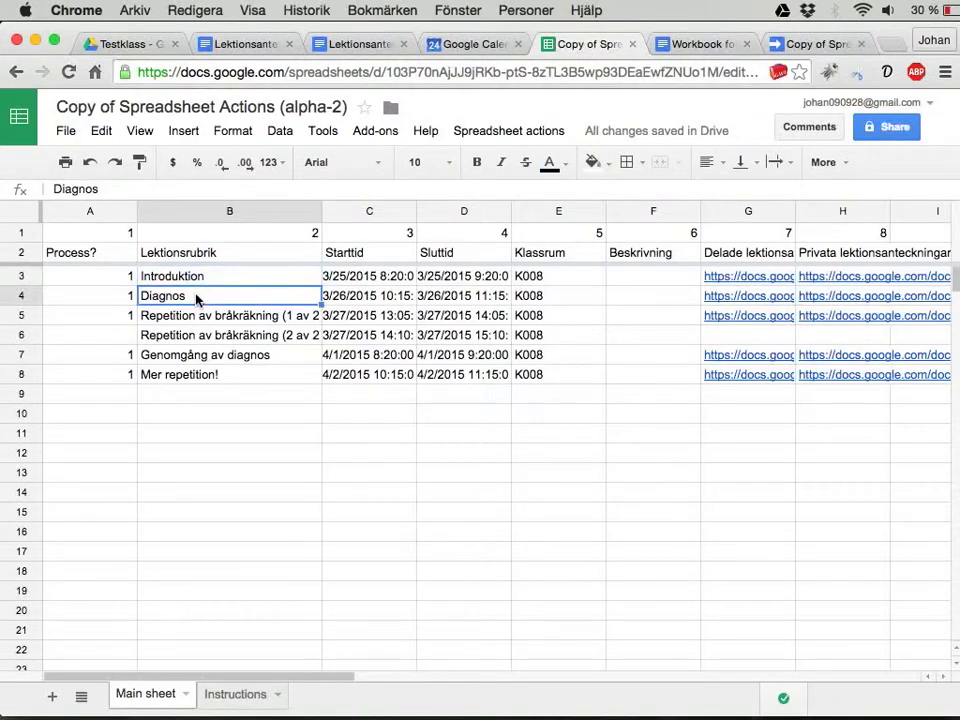
pyautogui.click(196, 317)
pyautogui.moveTo(216, 358); pyautogui.dragTo(216, 375)
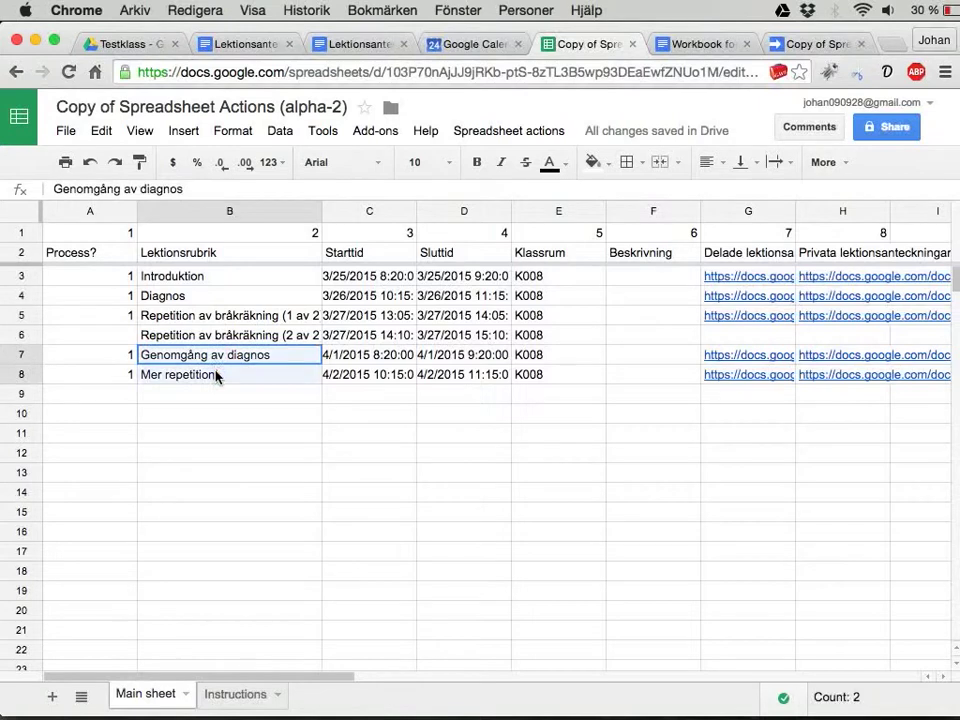
pyautogui.click(657, 332)
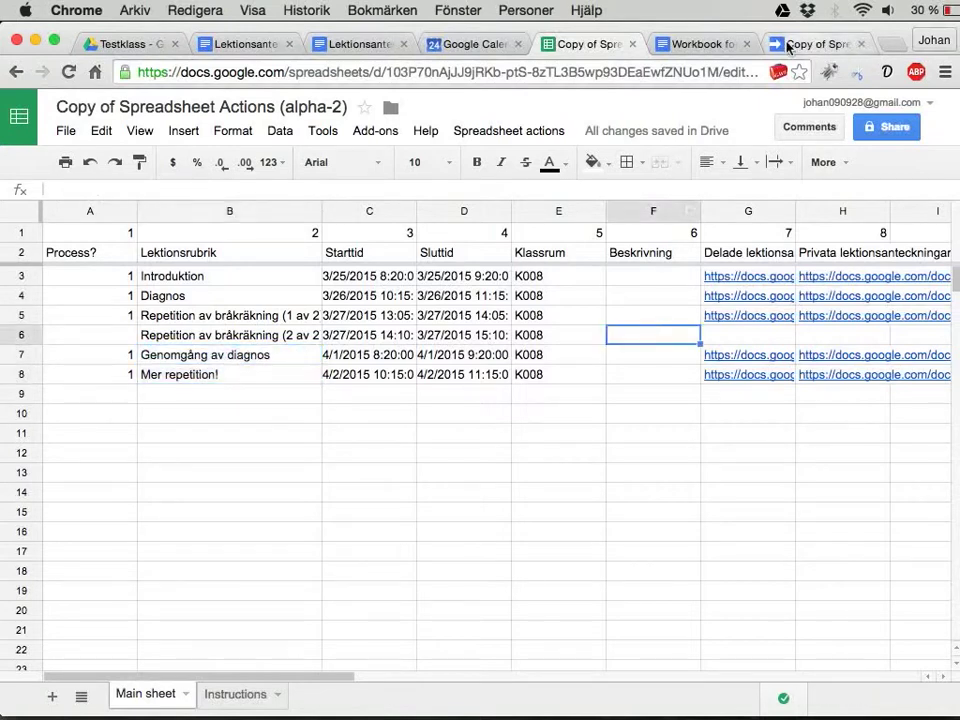
pyautogui.click(510, 138)
pyautogui.moveTo(508, 162)
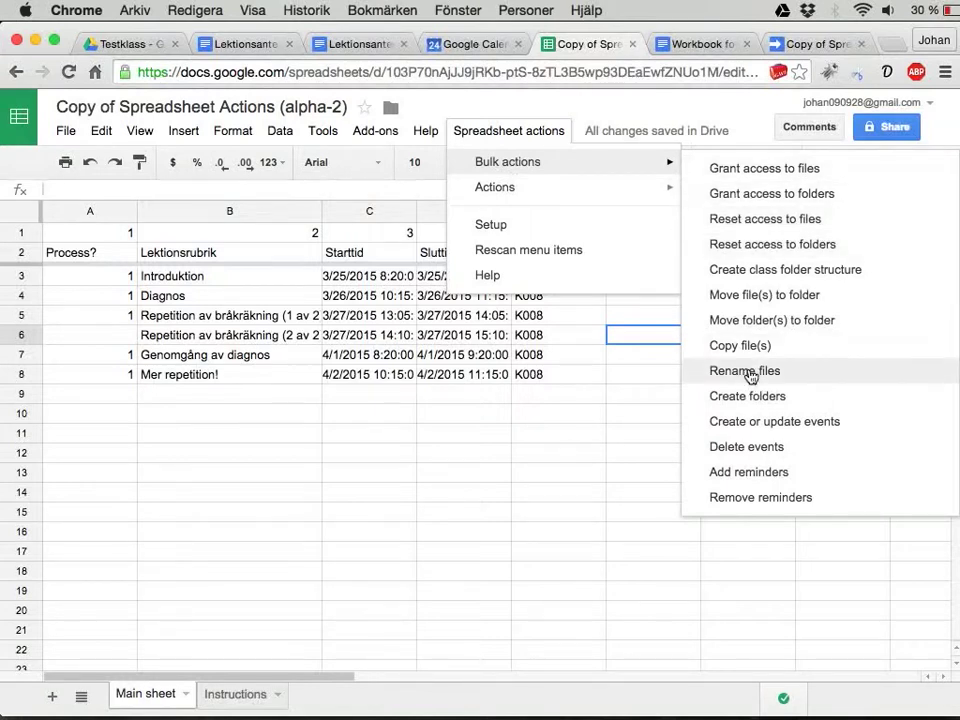
pyautogui.click(362, 337)
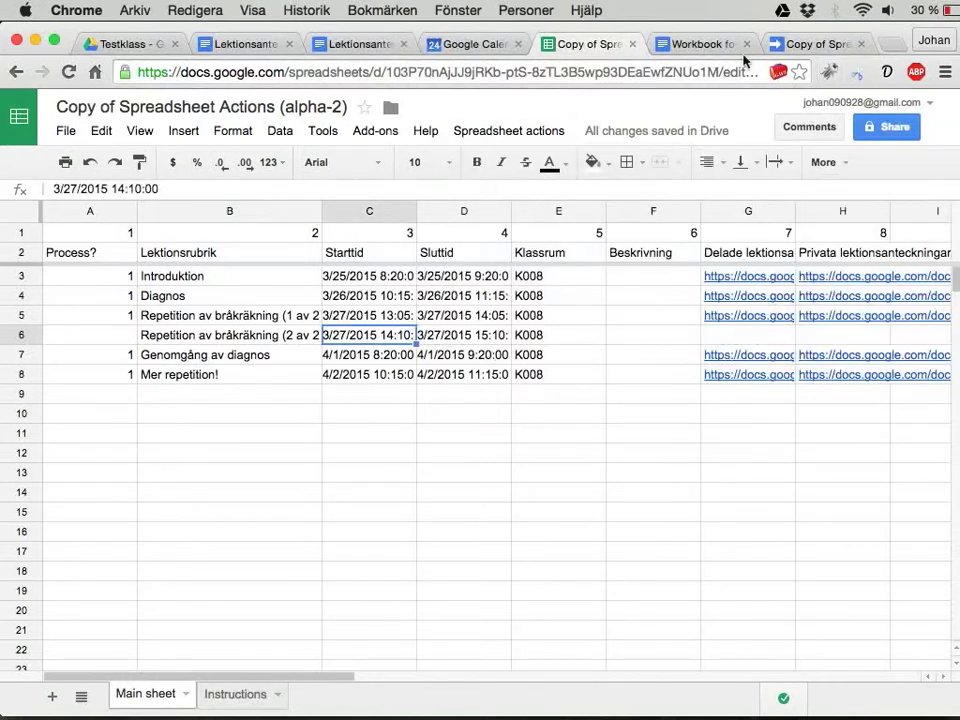
# - Change the line 13 source file column value from false to 7 and save
pyautogui.click(818, 46)
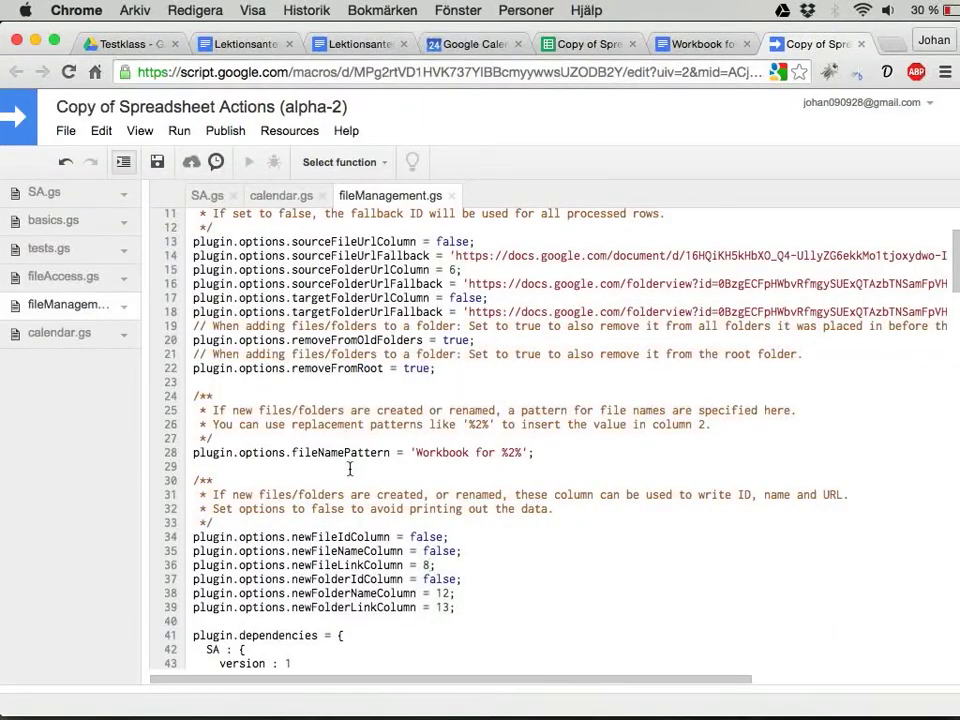
pyautogui.scroll(3, 350, 468)
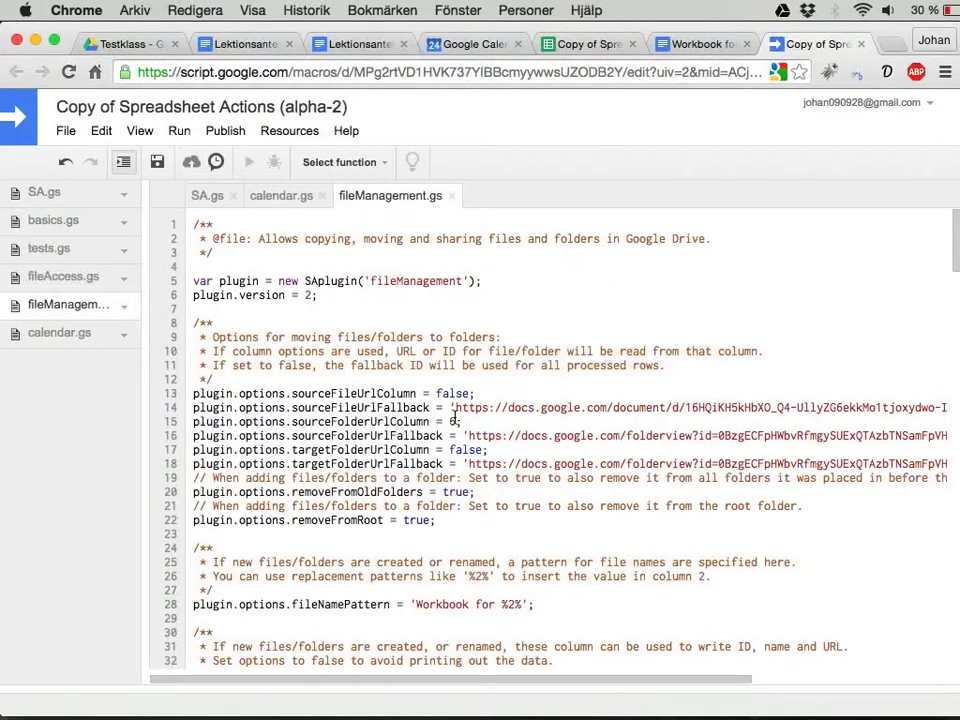
pyautogui.doubleClick(451, 393)
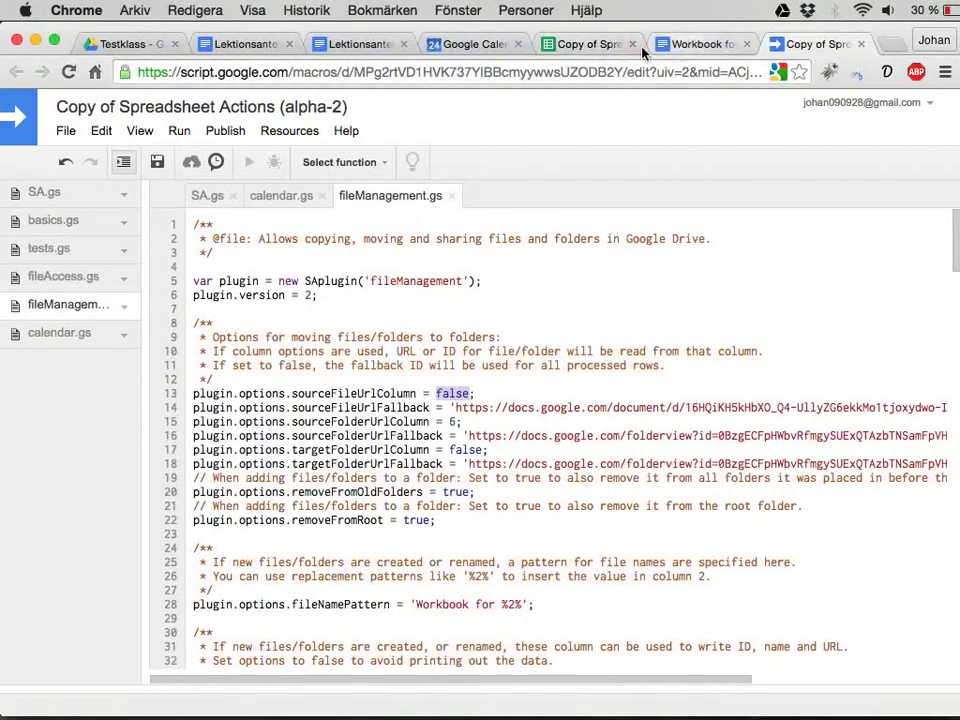
pyautogui.click(575, 44)
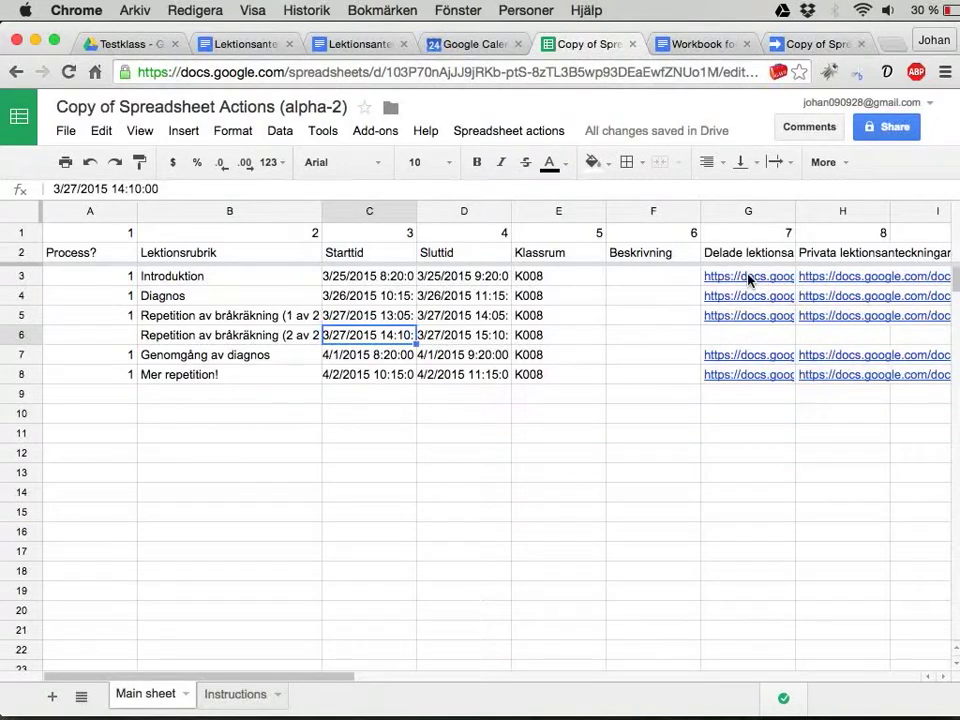
pyautogui.click(794, 46)
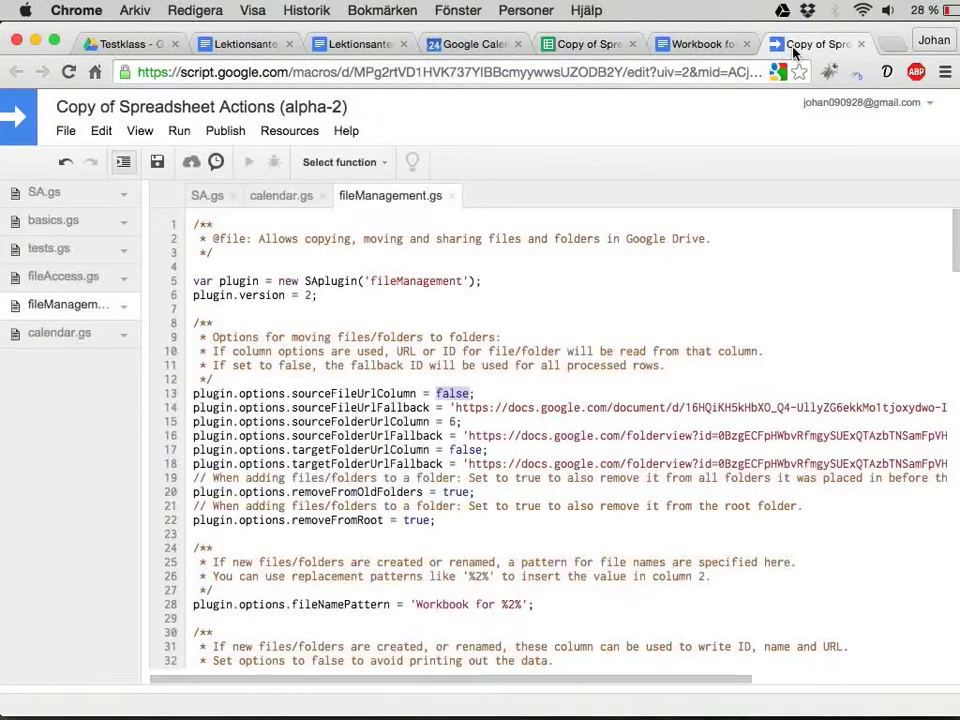
pyautogui.write('7')
pyautogui.hotkey('ctrl', 's')
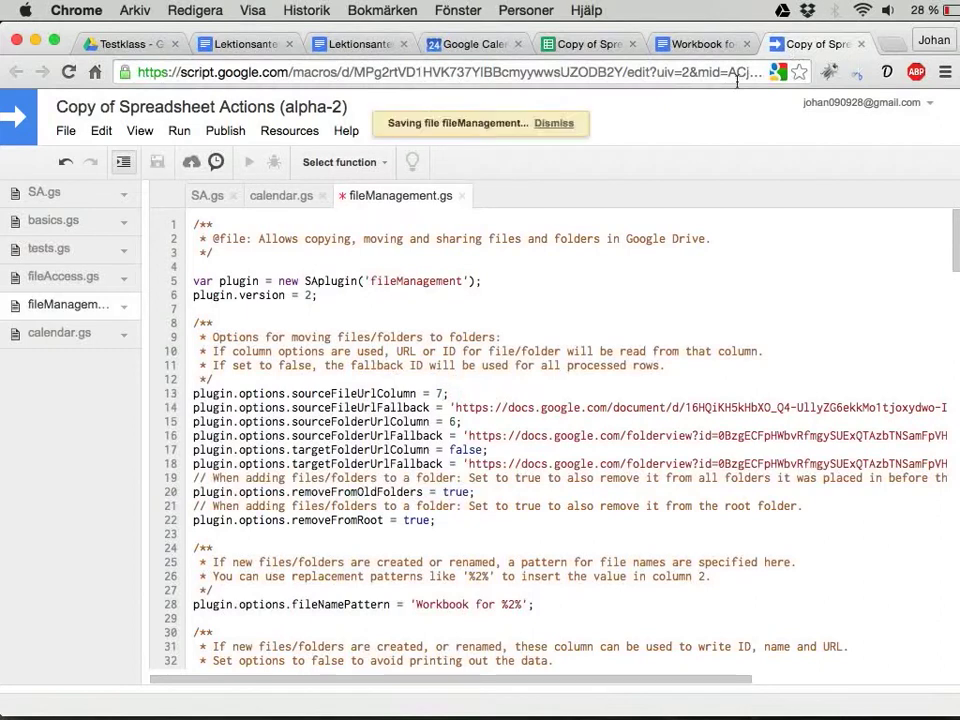
pyautogui.write(';')
pyautogui.hotkey('ctrl', 's')
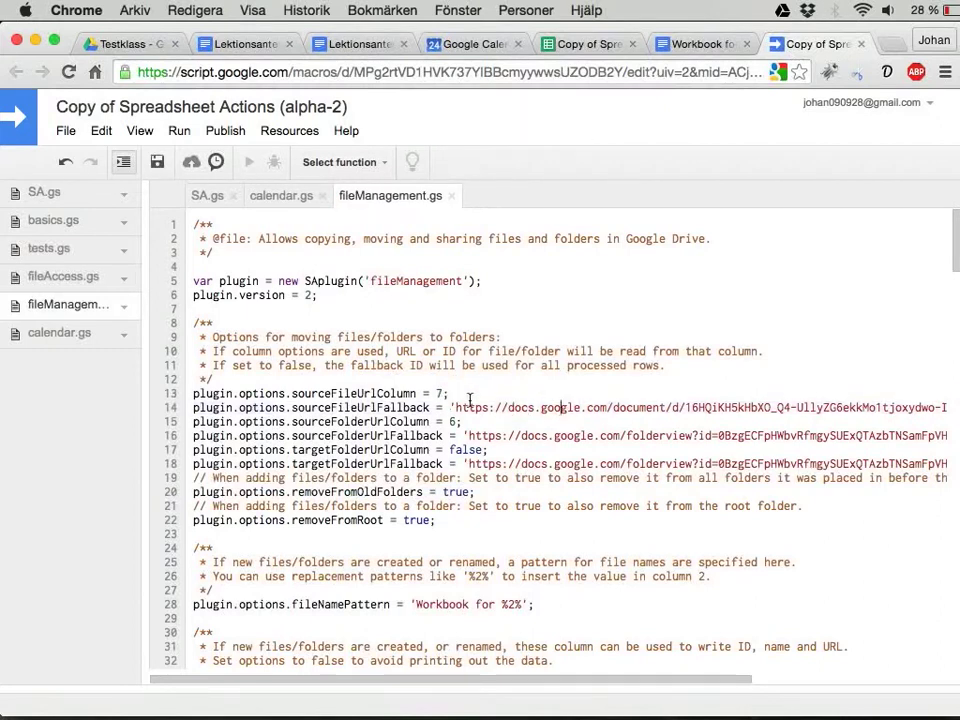
# - Replace the 'Workbook for' prefix of fileNamePattern with 'Anteckningar för' and save
pyautogui.scroll(-1, 546, 440)
pyautogui.scroll(-3, 546, 440)
pyautogui.scroll(-3, 546, 440)
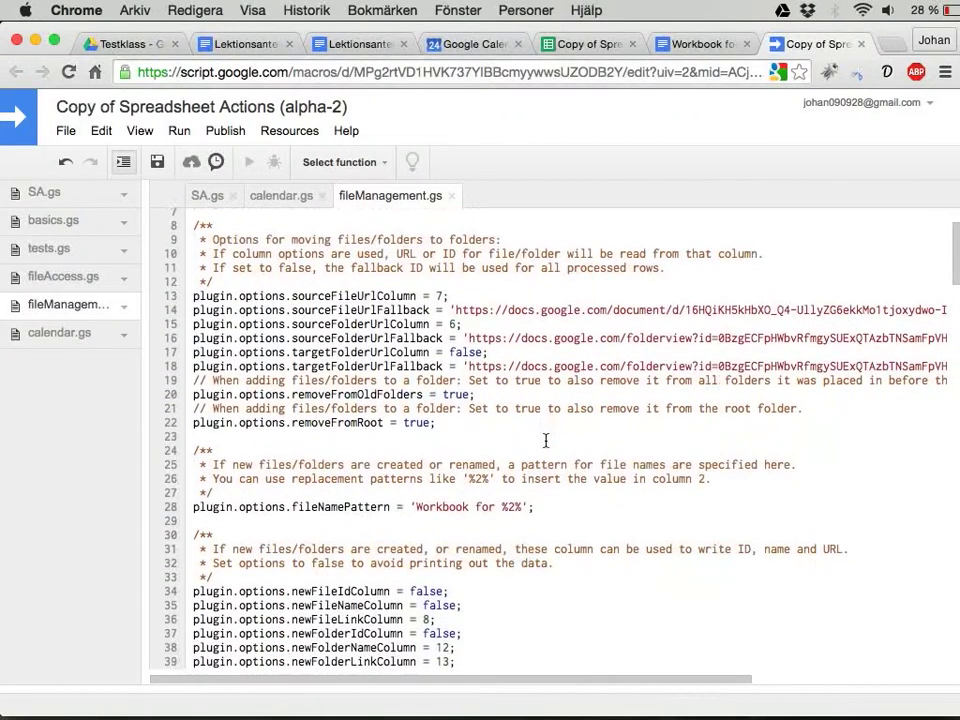
pyautogui.scroll(-4, 546, 440)
pyautogui.click(417, 450)
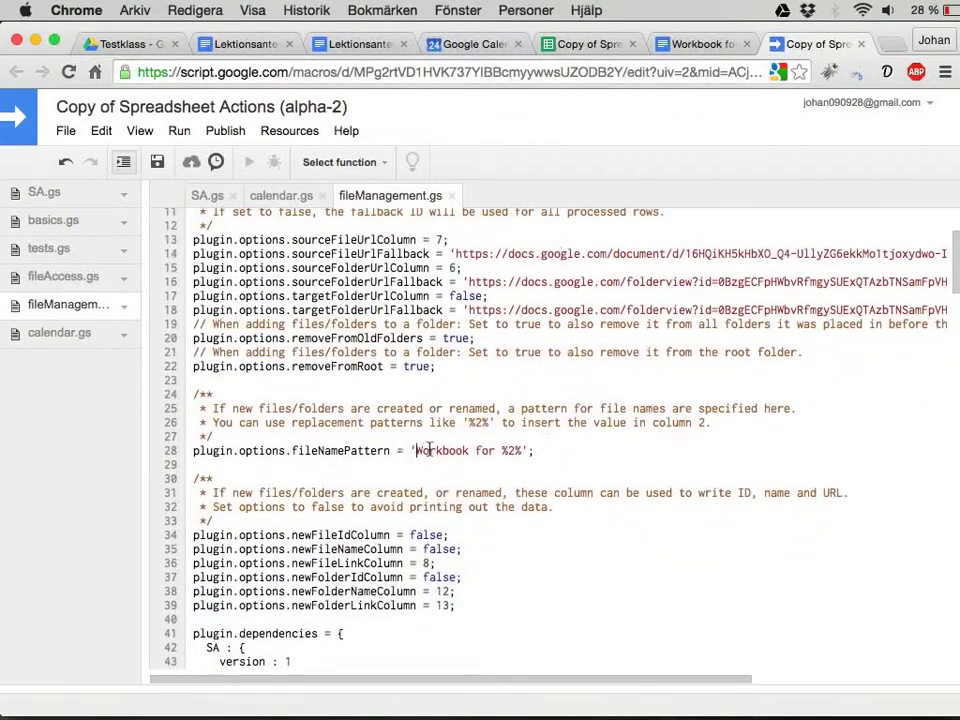
pyautogui.hotkey('shift', 'alt', 'Right')
pyautogui.hotkey('shift', 'alt', 'Right')
pyautogui.hotkey('shift', 'alt', 'Right')
pyautogui.hotkey('shift', 'alt', 'Left')
pyautogui.hotkey('shift', 'alt', 'Left')
pyautogui.hotkey('shift', 'Right')
pyautogui.hotkey('shift', 'Right')
pyautogui.hotkey('shift', 'Right')
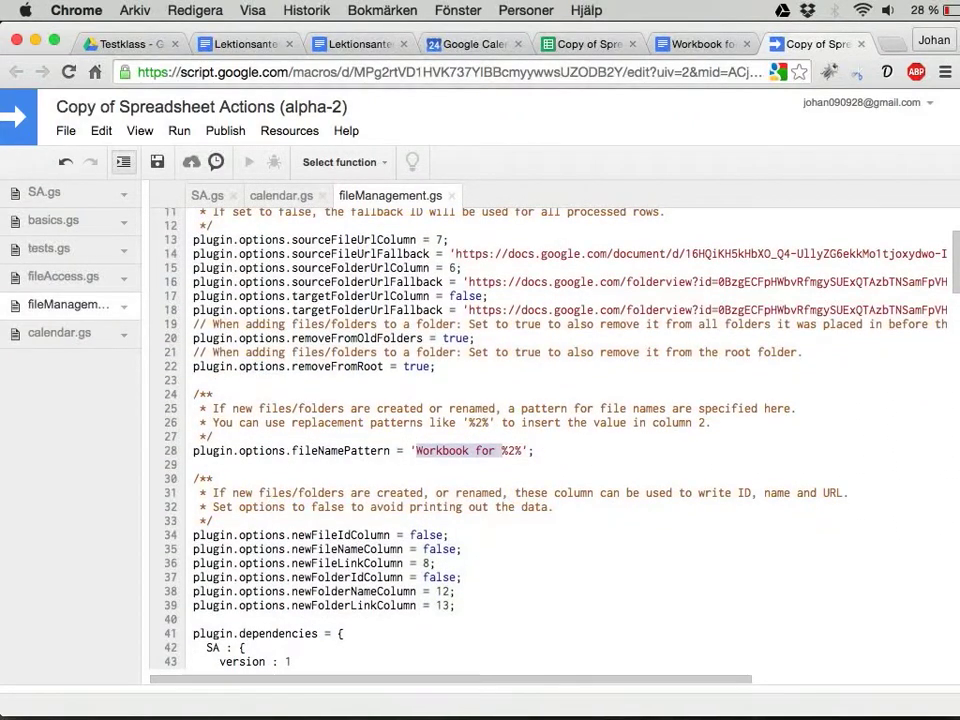
pyautogui.press('BackSpace')
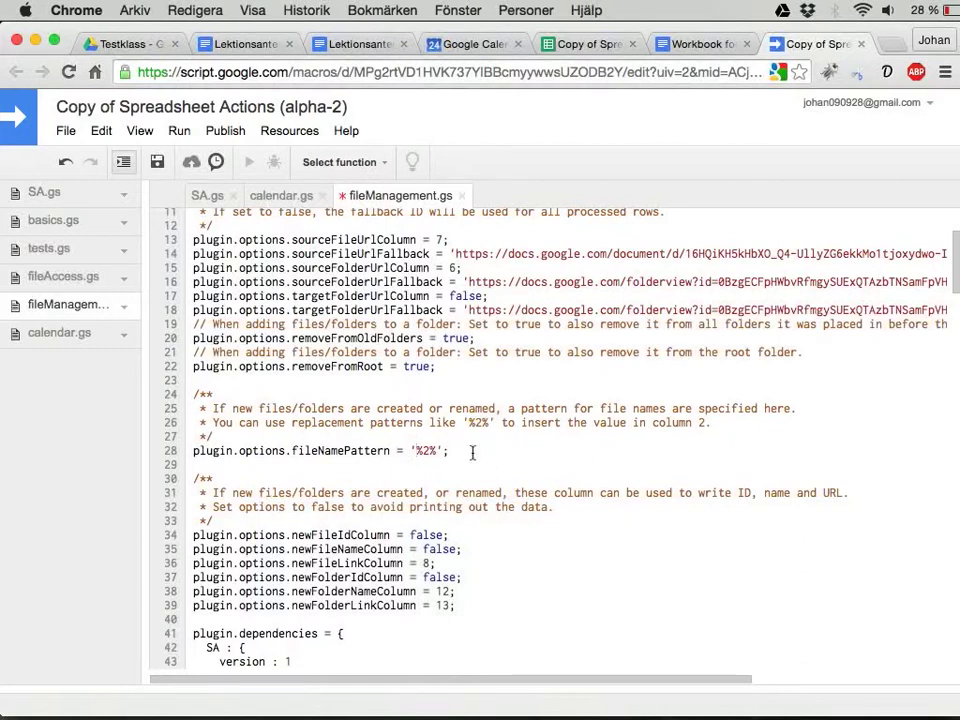
pyautogui.write('Anteckningar för')
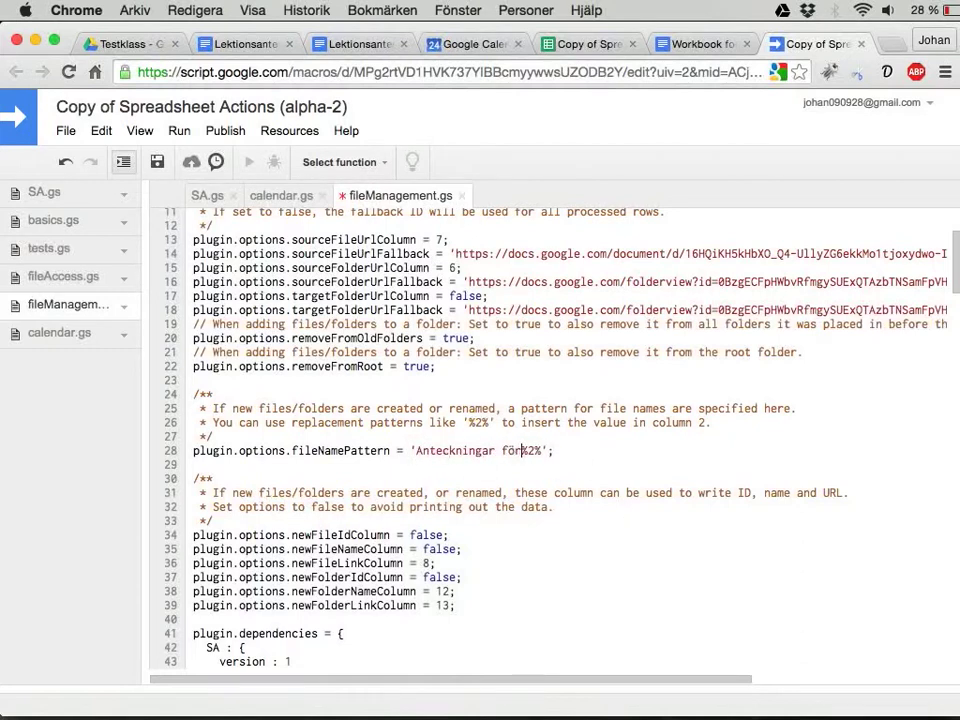
pyautogui.hotkey('ctrl', 's')
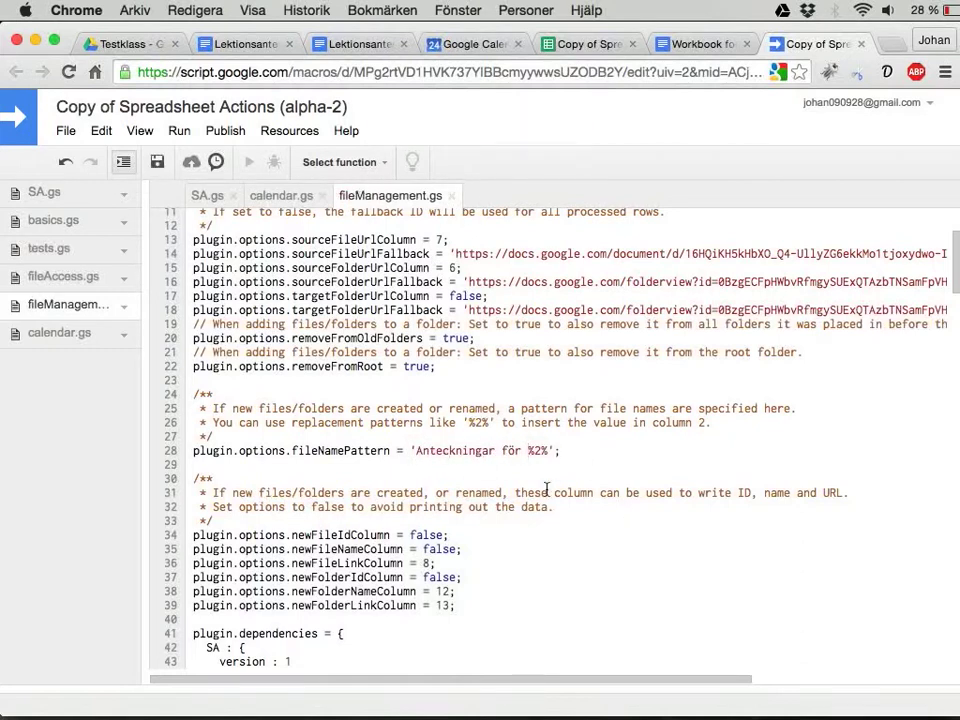
# - Change fileNamePattern to '%2% (elevanteckningar)' and save
pyautogui.hotkey('alt', 'shift', 'Left')
pyautogui.hotkey('alt', 'shift', 'Left')
pyautogui.press('BackSpace')
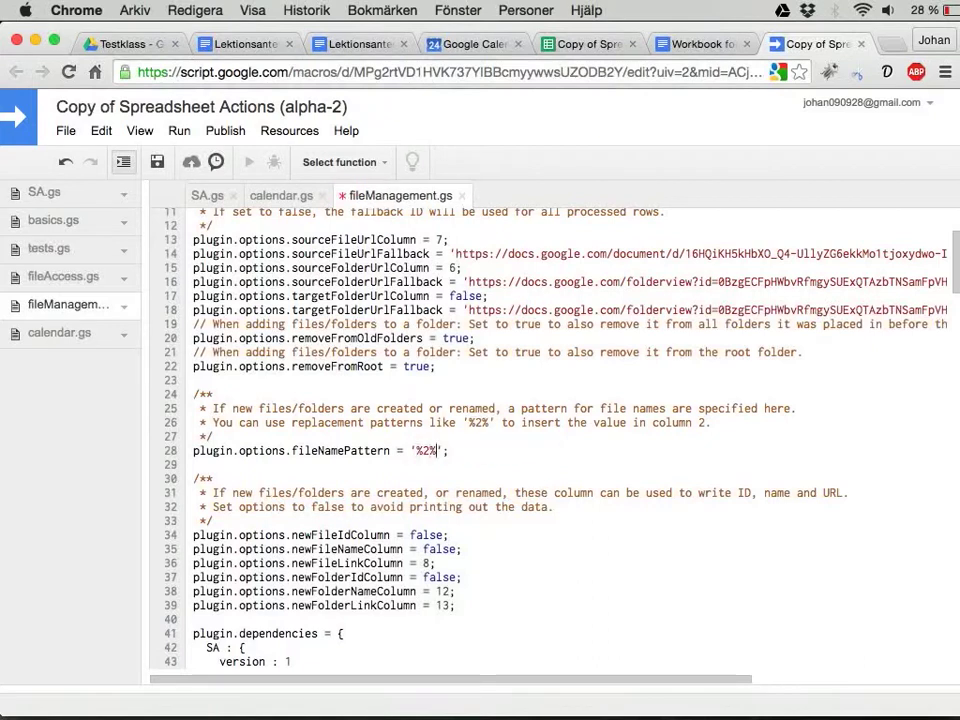
pyautogui.write('(elevanteck')
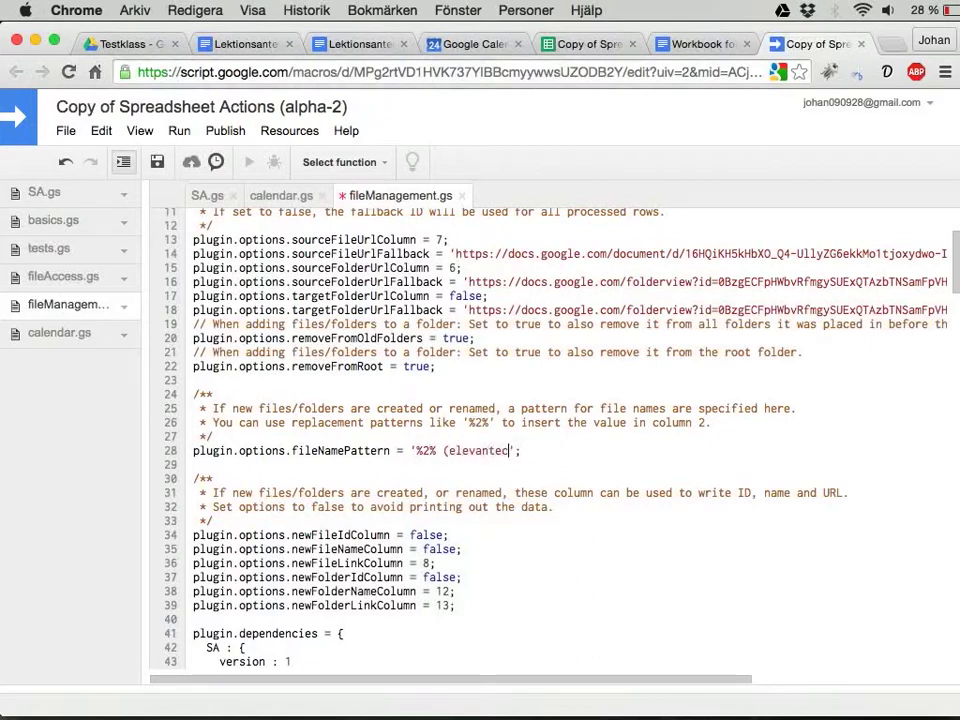
pyautogui.write('ningar)')
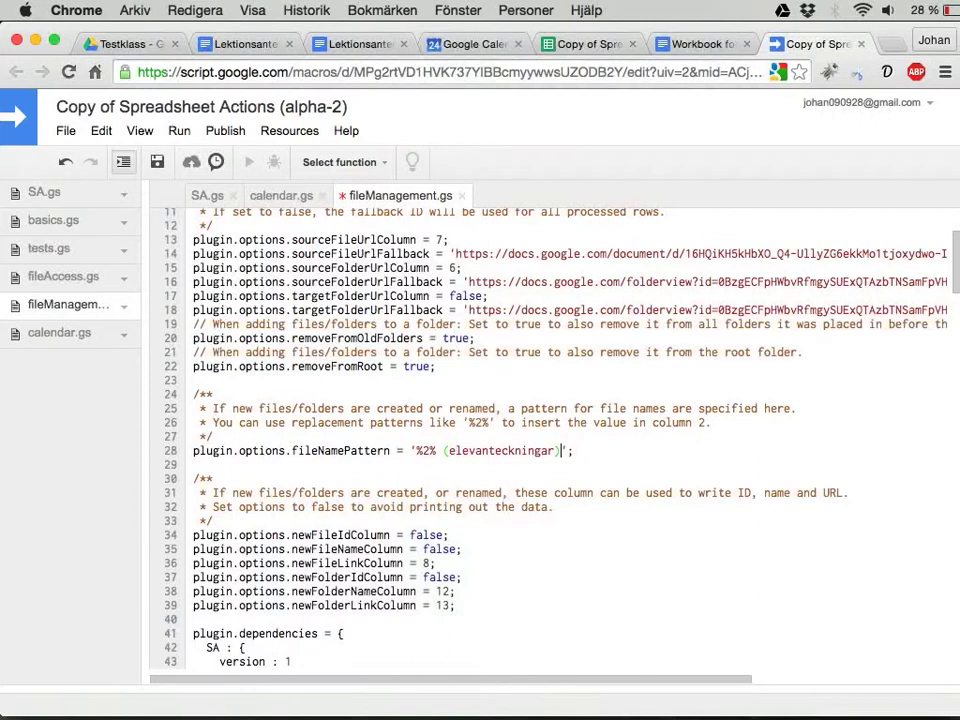
pyautogui.hotkey('ctrl', 's')
pyautogui.moveTo(416, 451); pyautogui.dragTo(435, 451)
pyautogui.doubleClick(323, 449)
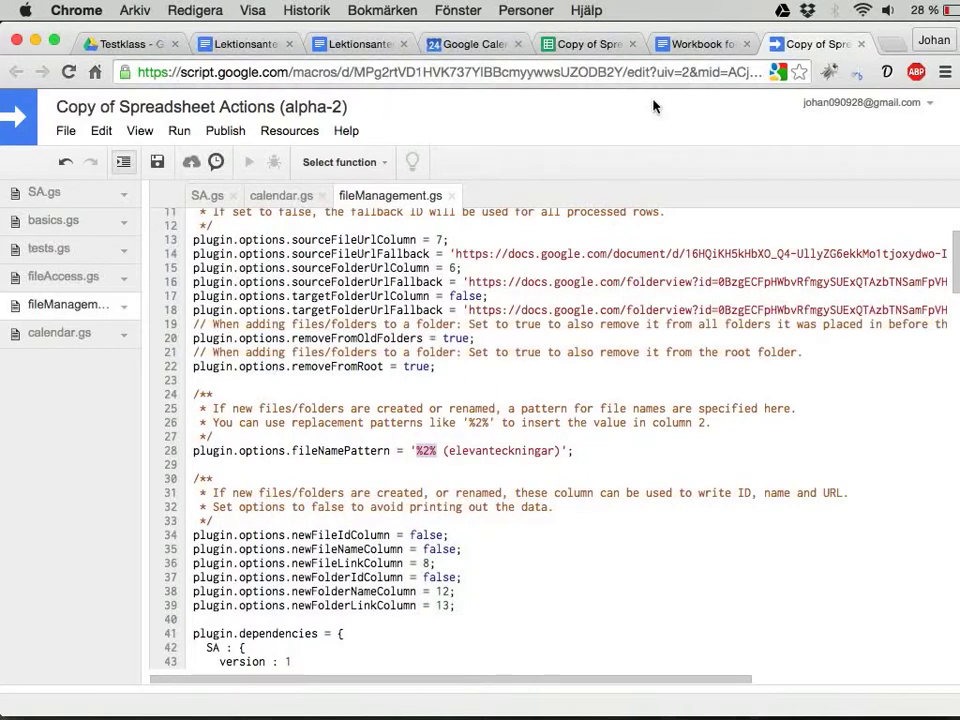
# - Compare the Introduktion lesson title cell with the script, then return to the schedule
pyautogui.click(591, 44)
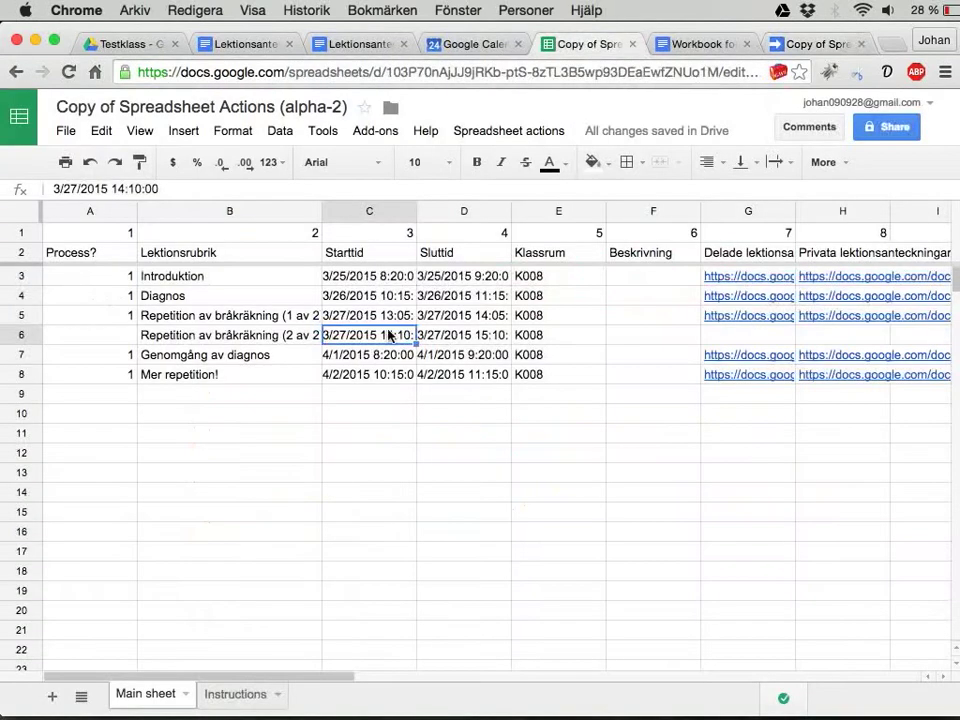
pyautogui.click(199, 278)
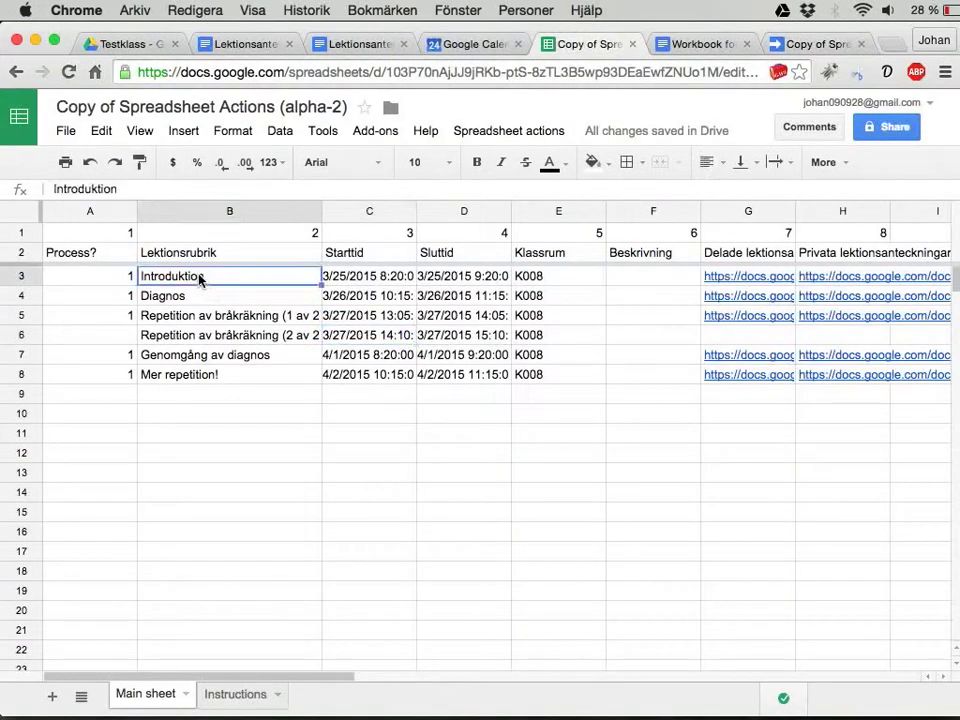
pyautogui.click(800, 44)
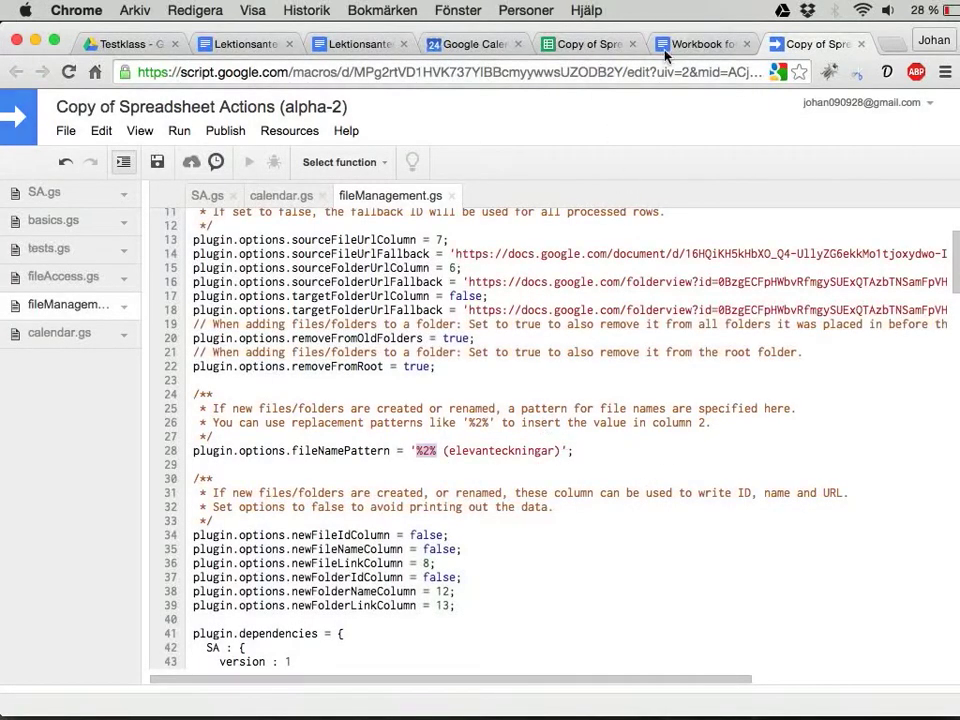
pyautogui.click(564, 44)
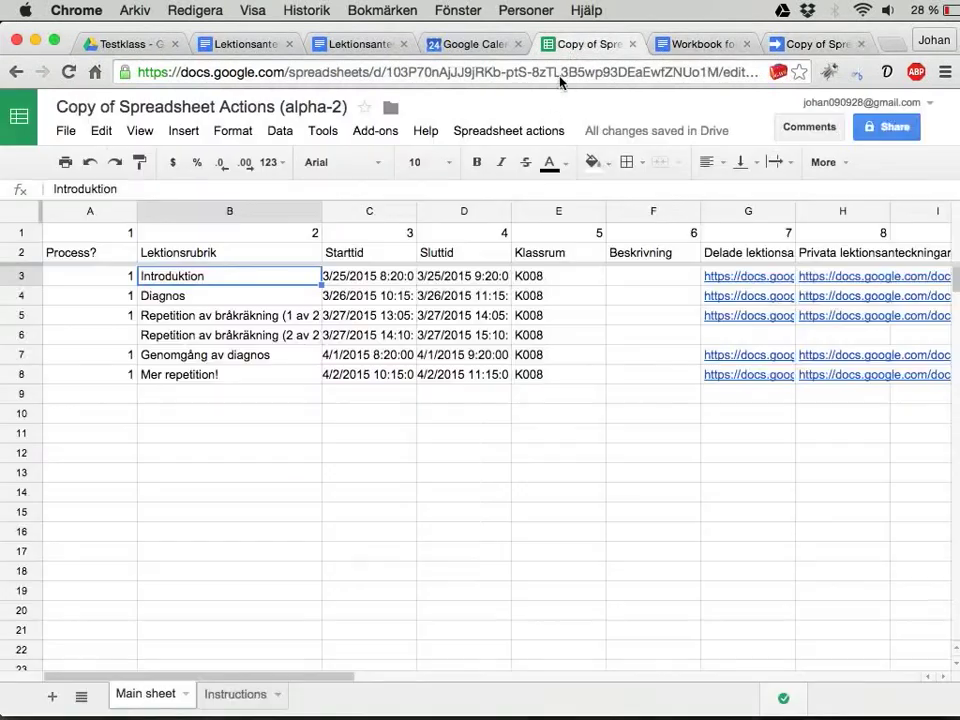
# - Run Bulk actions > Rename files and verify the Doc is named 'Introduktion (elevanteckningar)'
pyautogui.click(556, 133)
pyautogui.moveTo(508, 162)
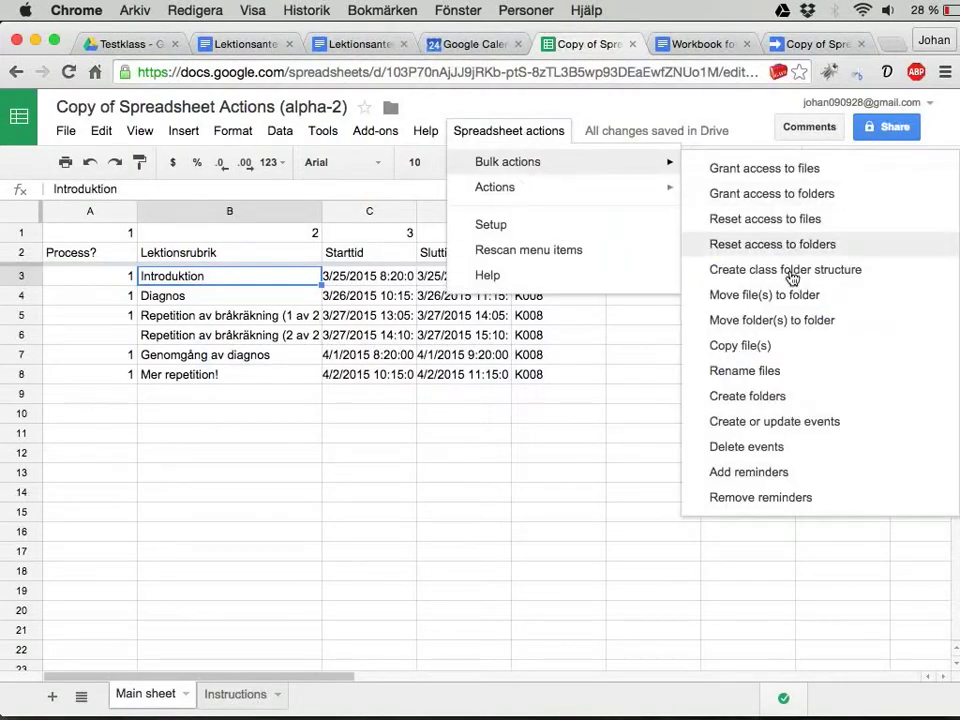
pyautogui.click(770, 370)
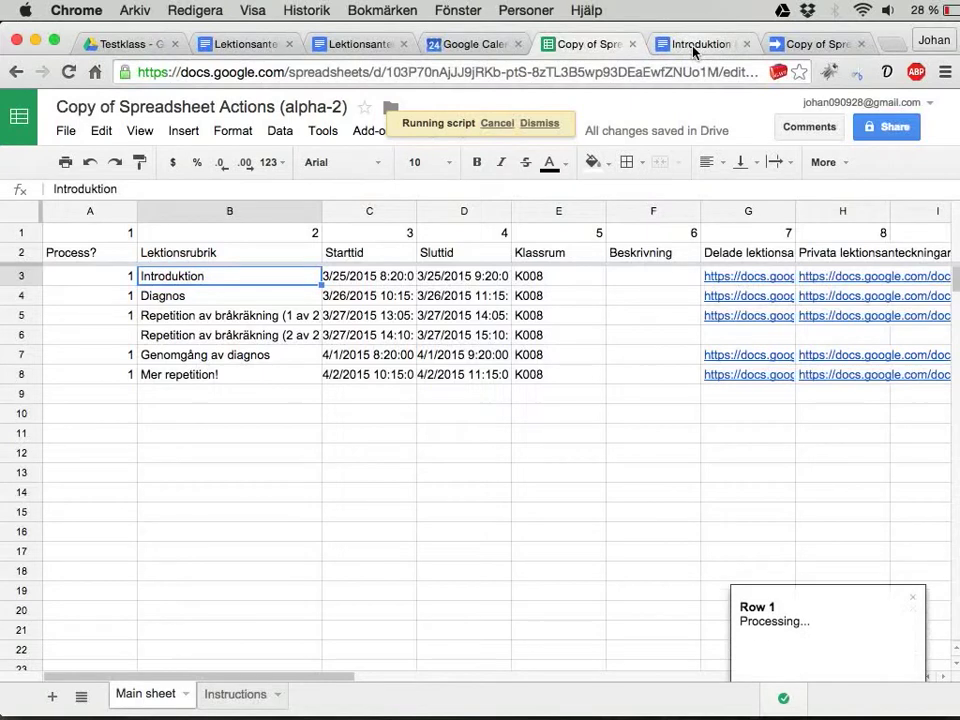
pyautogui.click(693, 46)
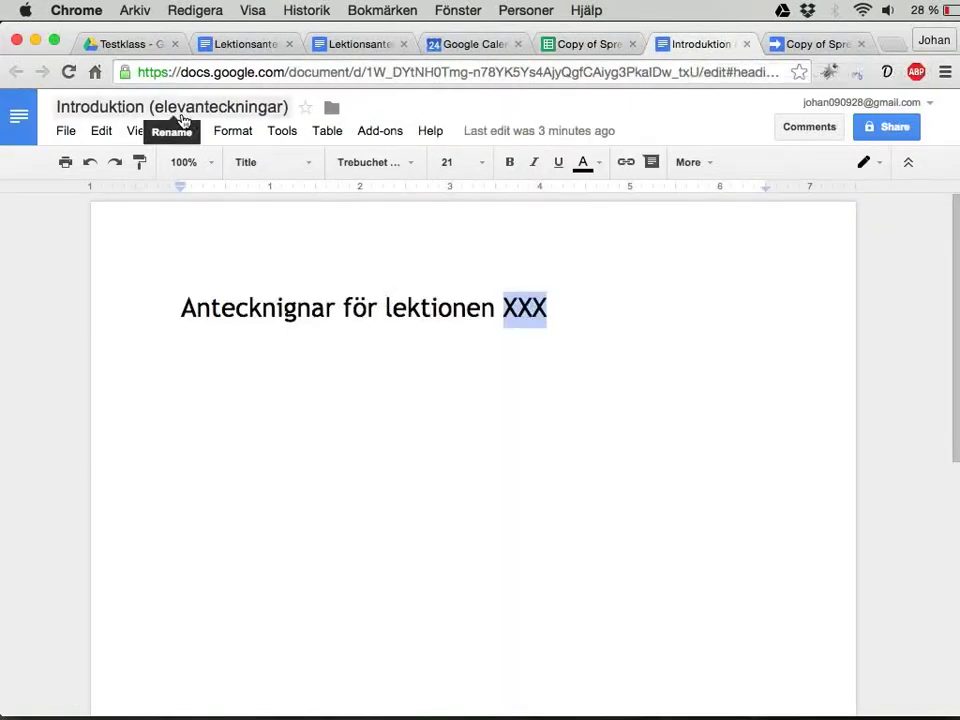
pyautogui.click(591, 44)
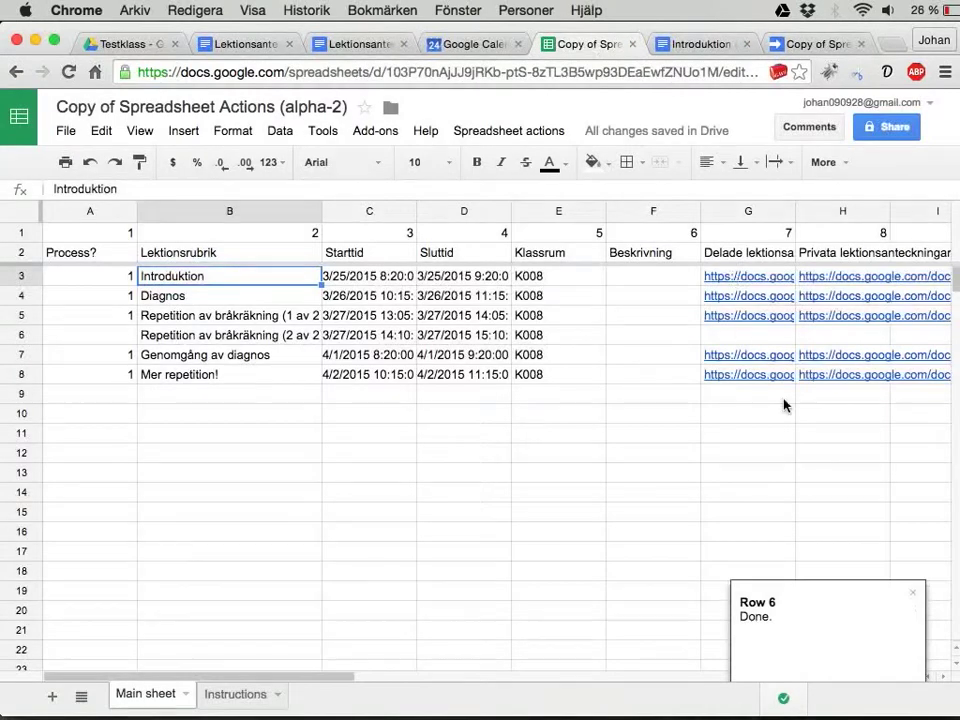
# - In fileManagement.gs, set fileNamePattern to '%2% (läraranteckningar)' and sourceFileUrlColumn to 8, then save
pyautogui.click(806, 44)
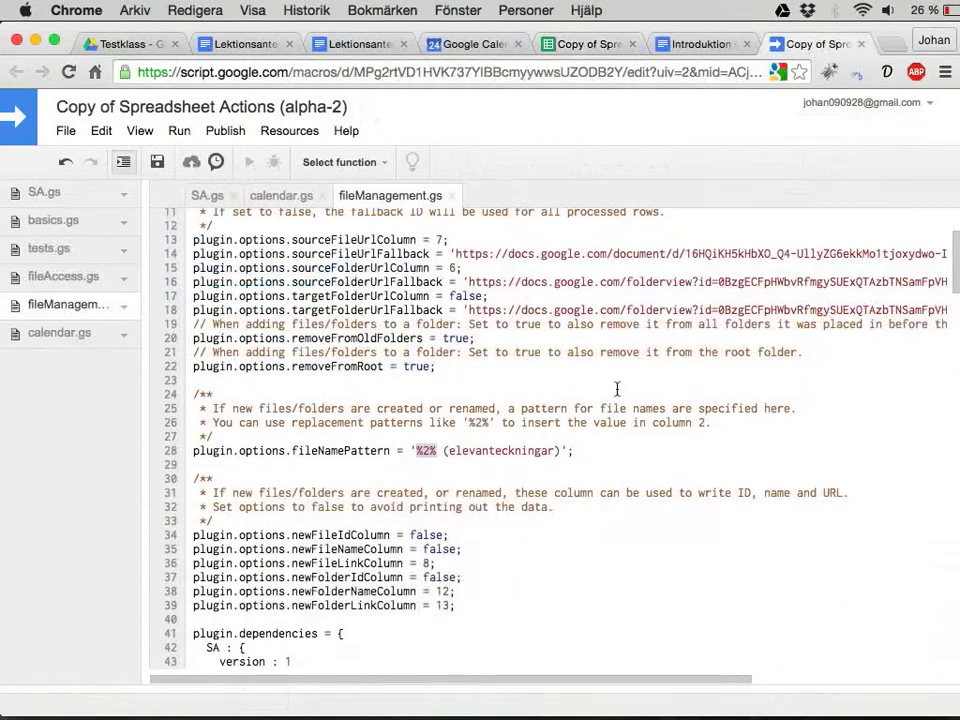
pyautogui.doubleClick(497, 451)
pyautogui.write('lärara')
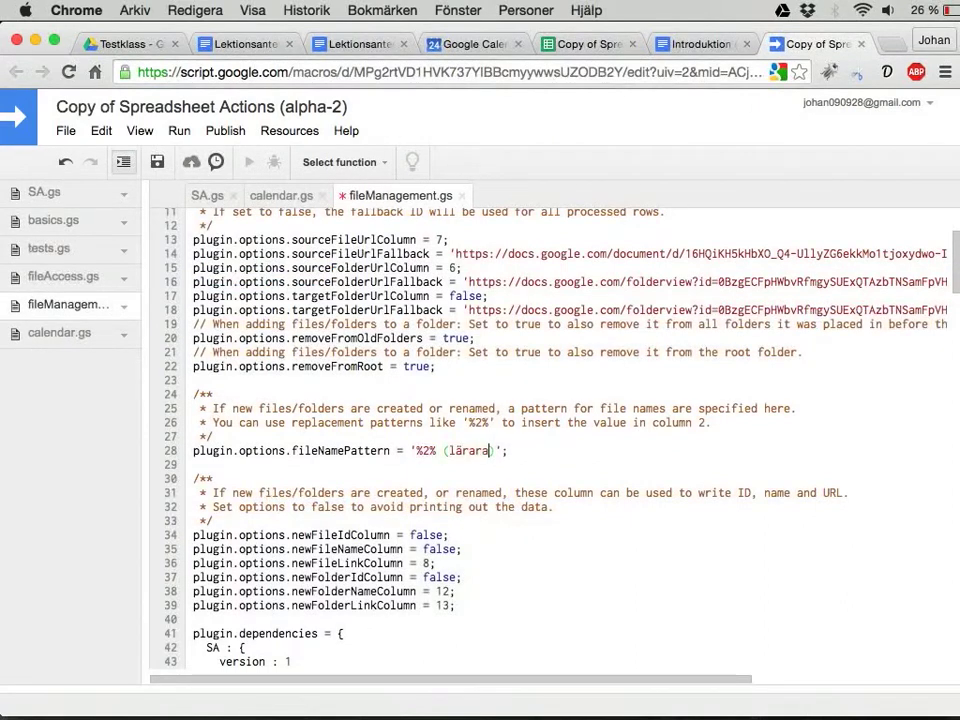
pyautogui.write('nteckningar')
pyautogui.scroll(2, 434, 520)
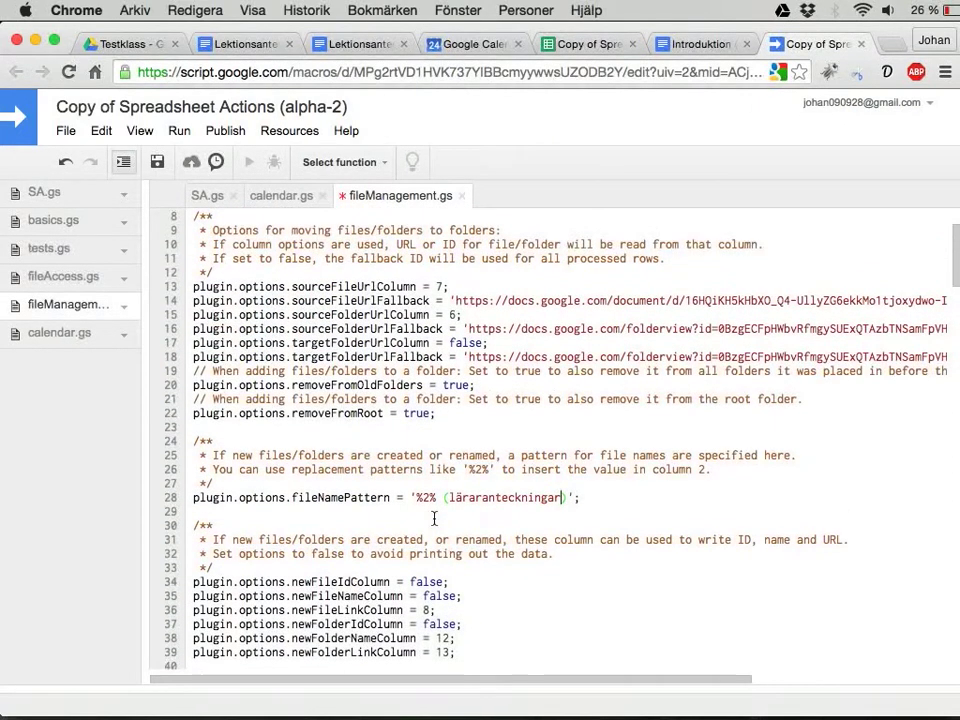
pyautogui.click(436, 287)
pyautogui.write('8')
pyautogui.click(157, 161)
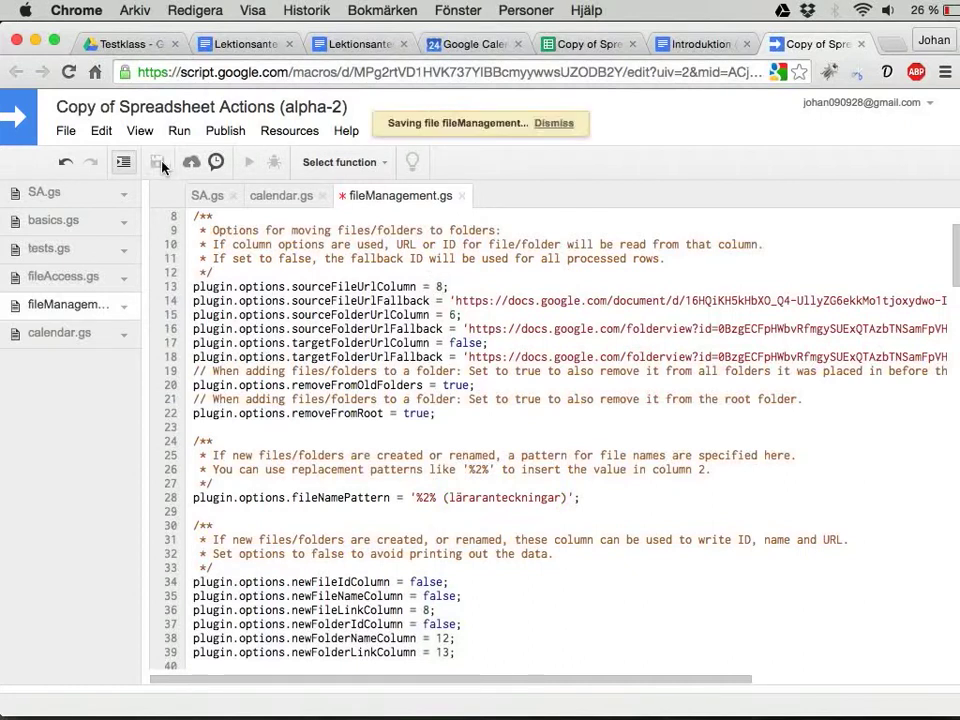
pyautogui.click(561, 44)
pyautogui.click(521, 131)
pyautogui.moveTo(508, 162)
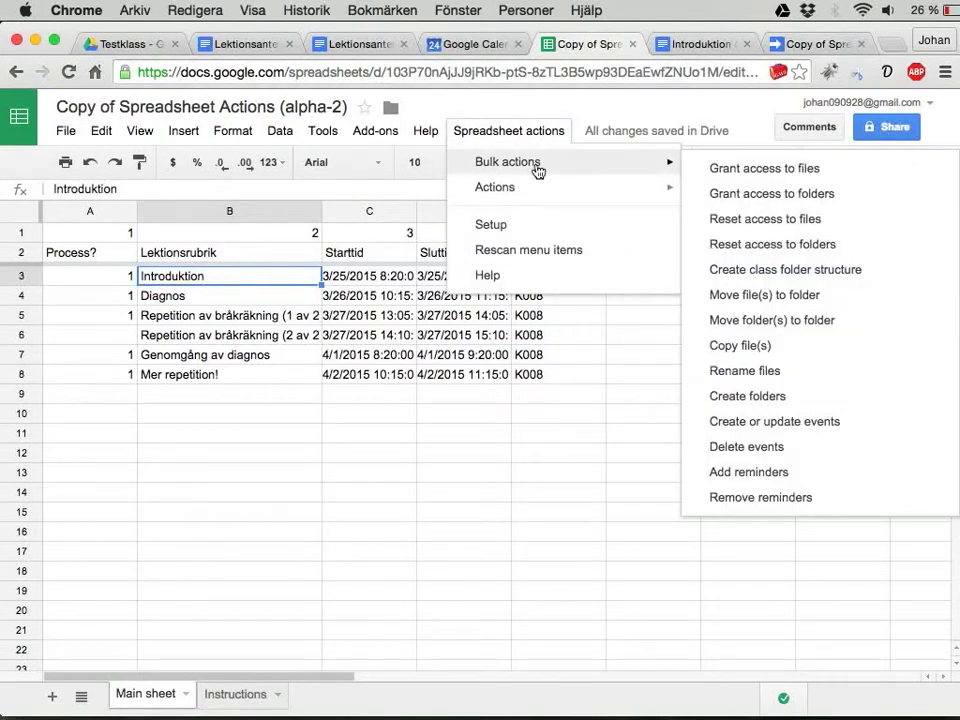
# - Run the bulk Rename files action, then view the renamed Docs in the Testklass Drive folder
pyautogui.click(745, 371)
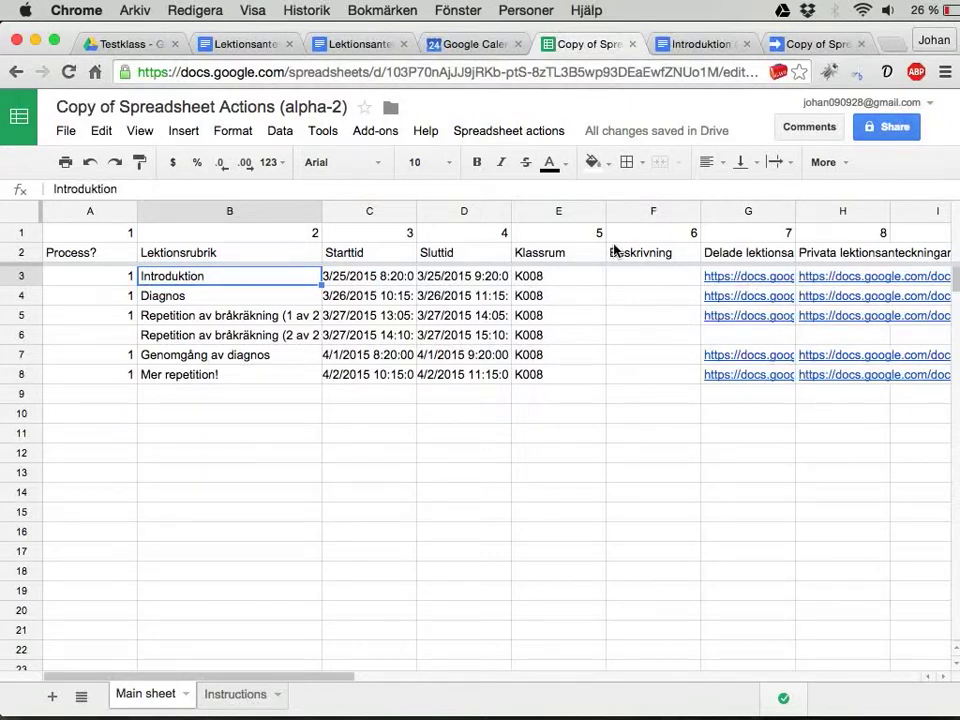
pyautogui.click(125, 45)
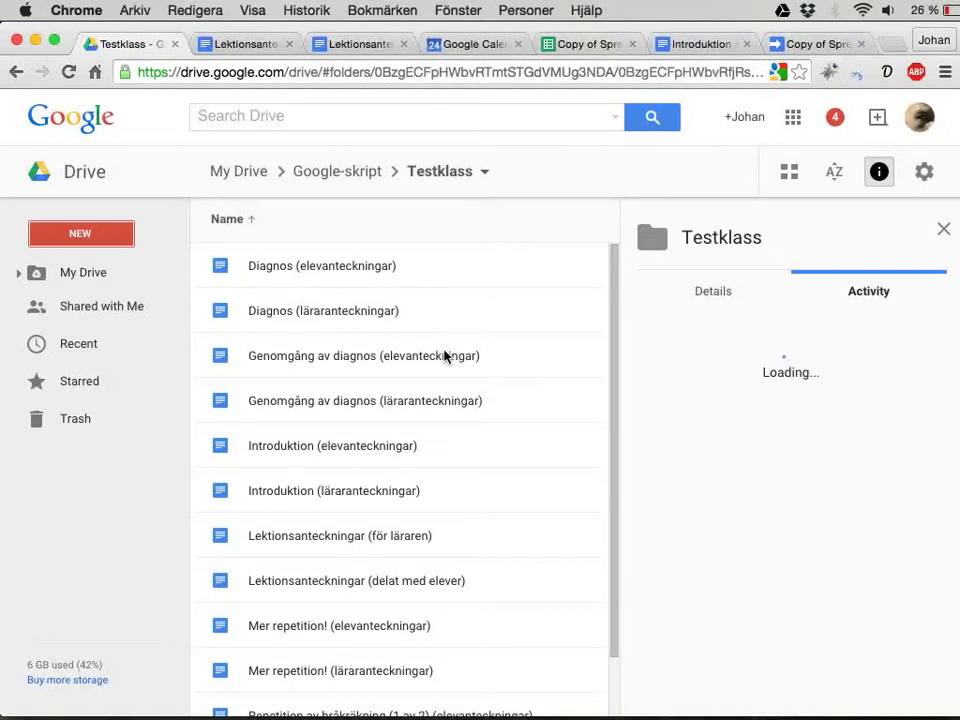
# - Scroll through the Testklass file list to review the paired elevanteckningar and läraranteckningar Docs
pyautogui.scroll(-2, 445, 356)
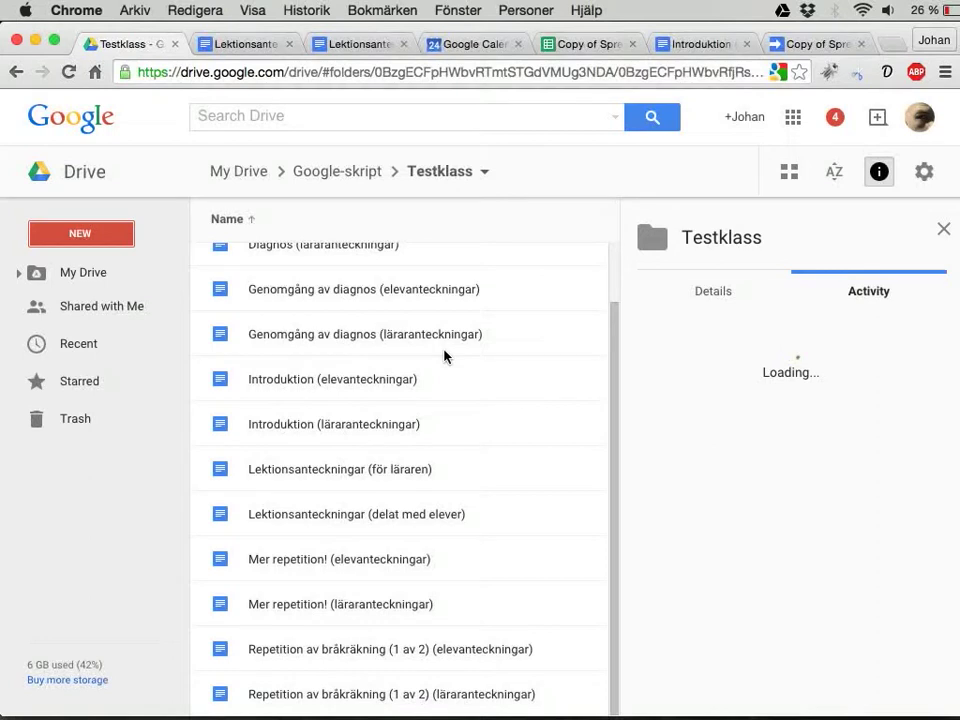
pyautogui.scroll(2, 445, 356)
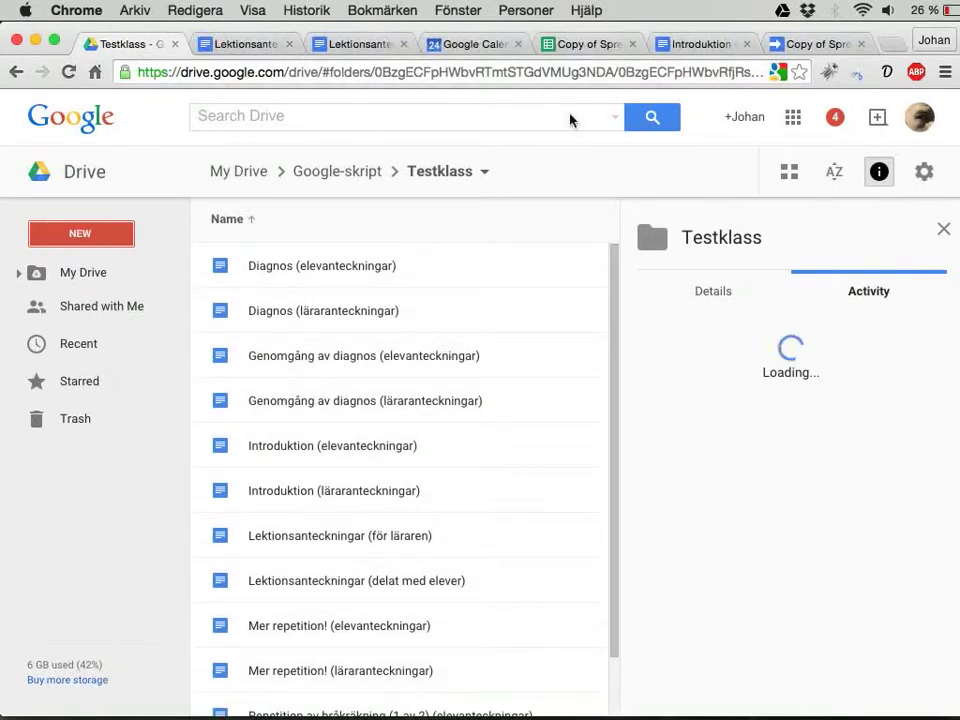
# - Back in the lesson schedule, dismiss the Spreadsheet actions menu and select cell F3 under Beskrivning
pyautogui.click(583, 45)
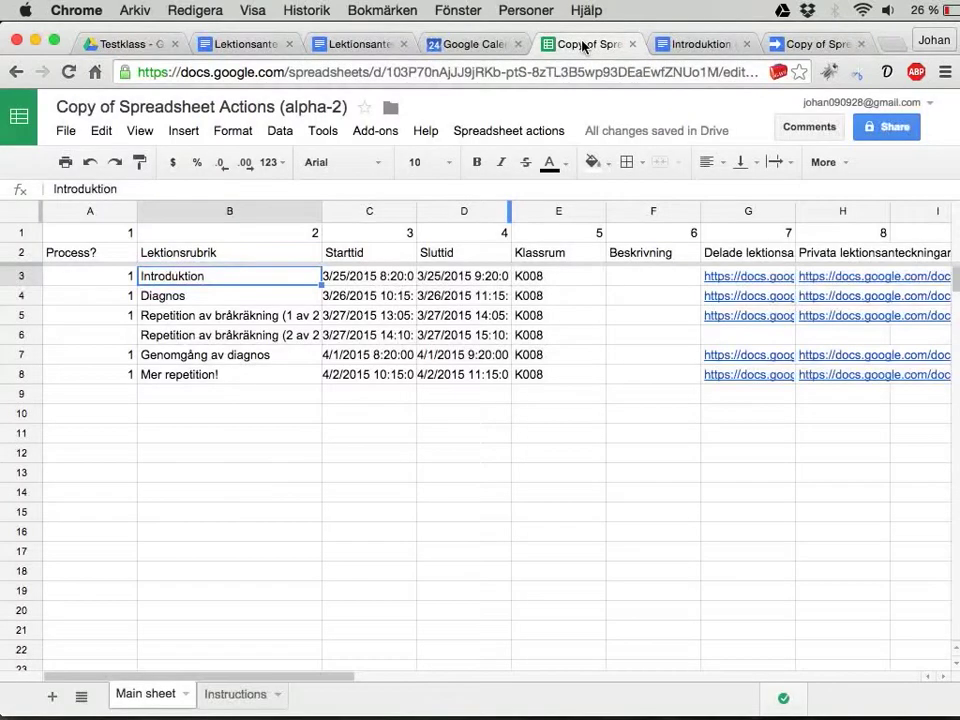
pyautogui.click(512, 132)
pyautogui.moveTo(508, 162)
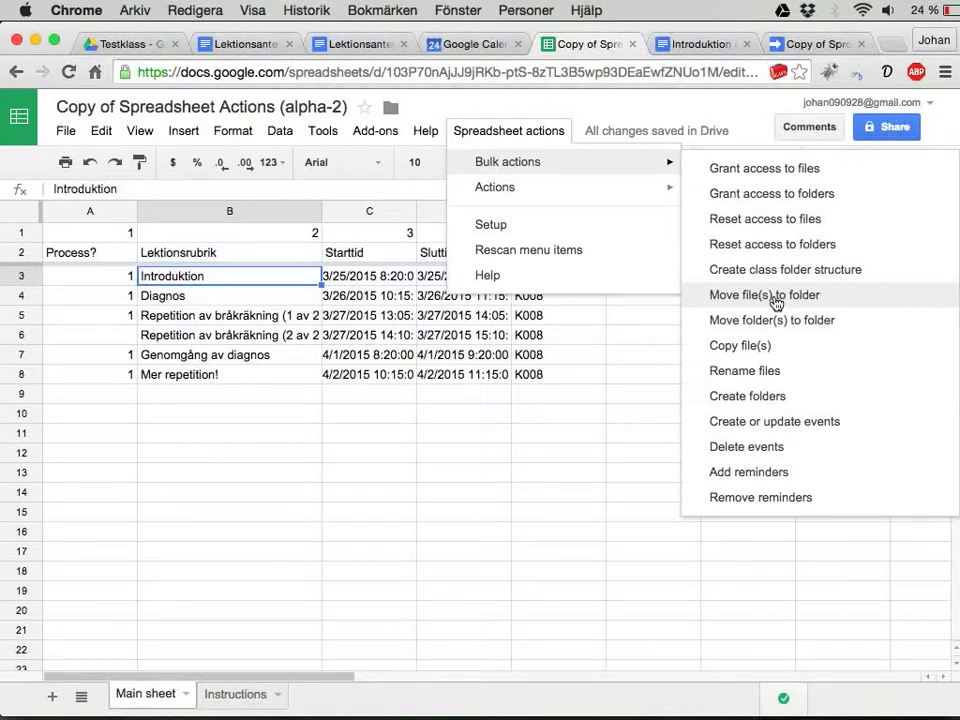
pyautogui.click(364, 395)
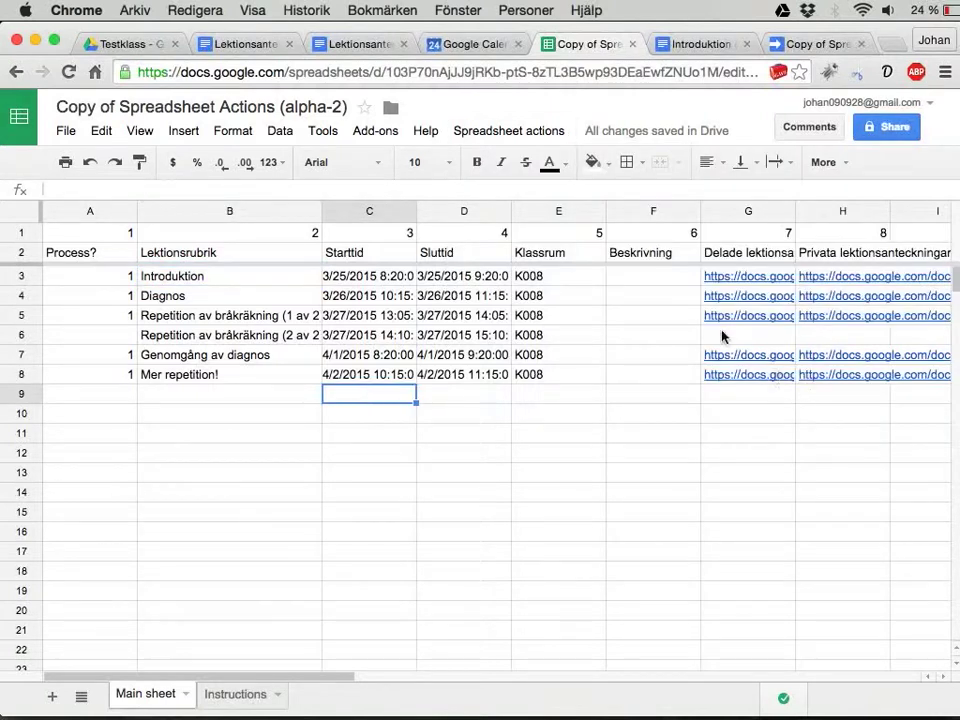
pyautogui.click(630, 281)
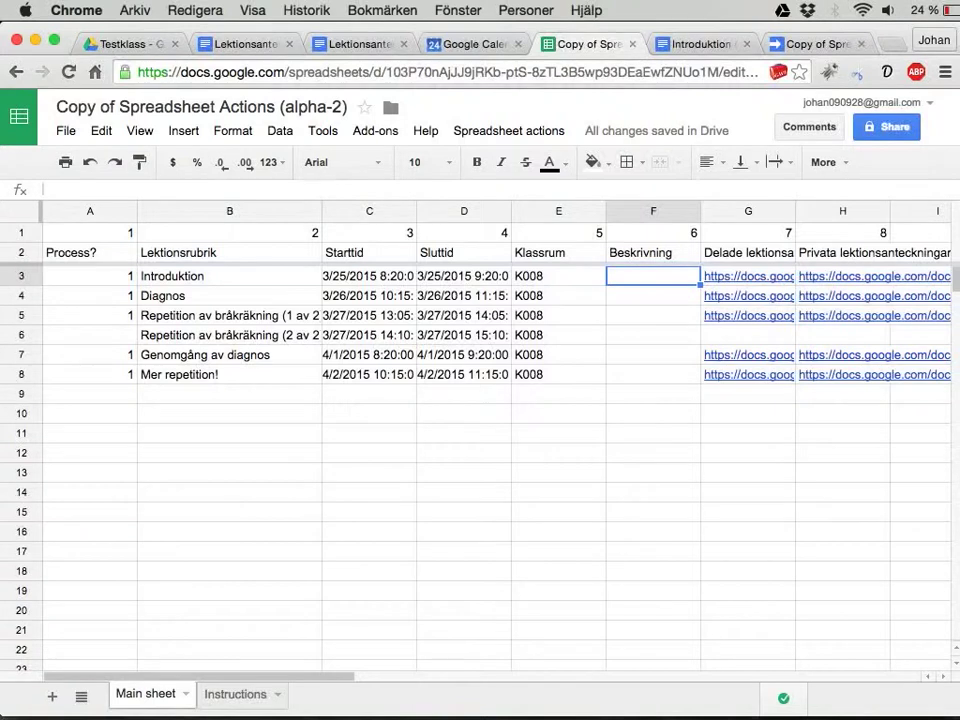
# - Enter the formula ="Lektionsanteckningar finns här: "&G3 in cell F3
pyautogui.write('=')
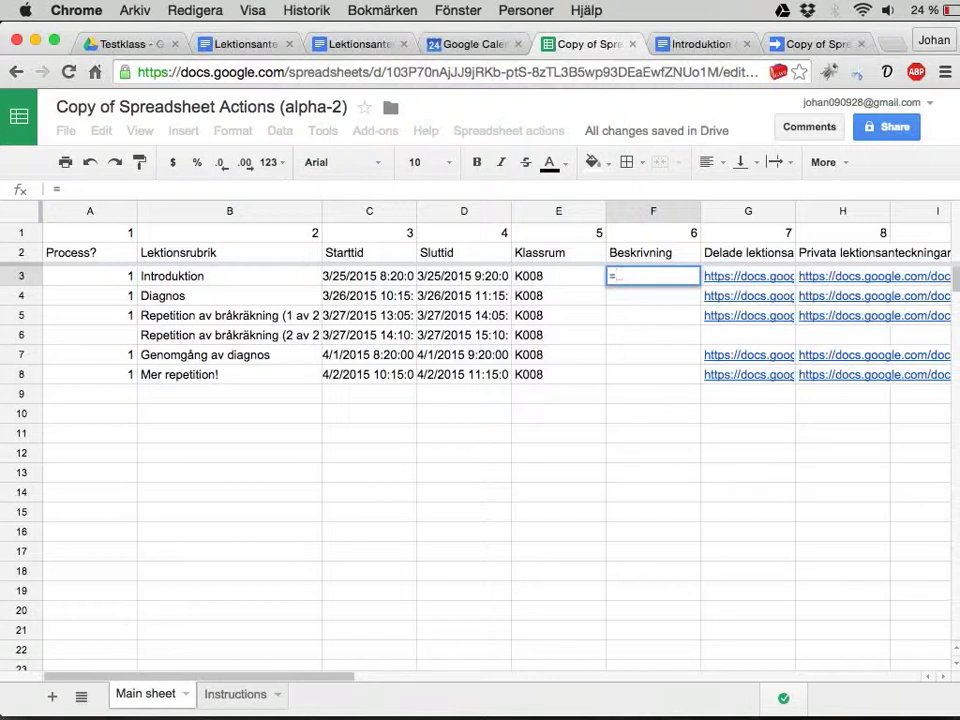
pyautogui.write('"Lektions')
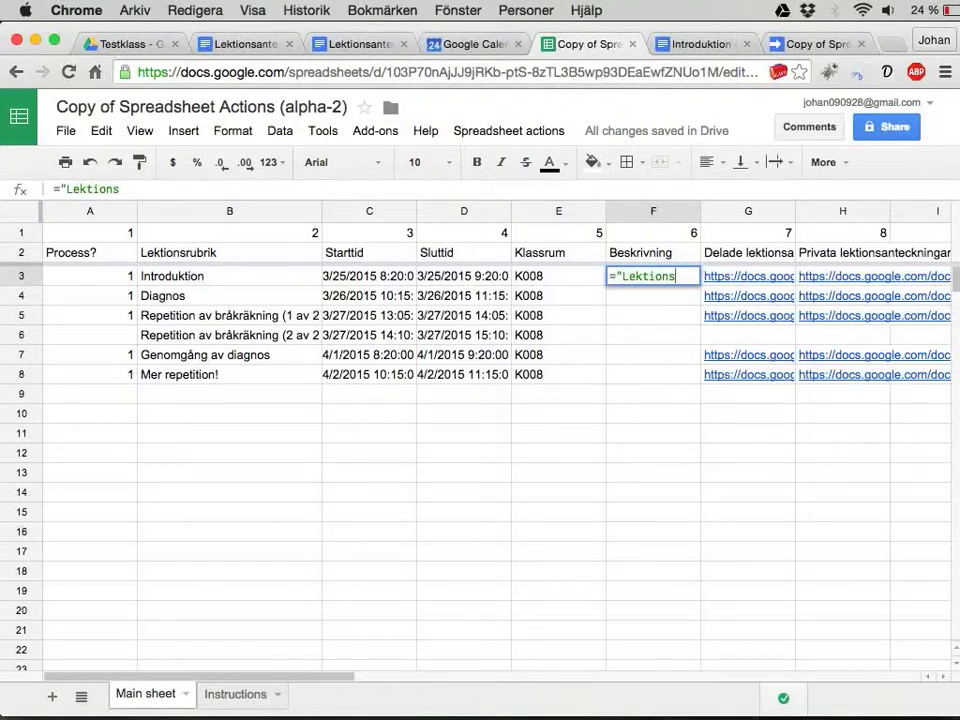
pyautogui.write('anteckningar finns')
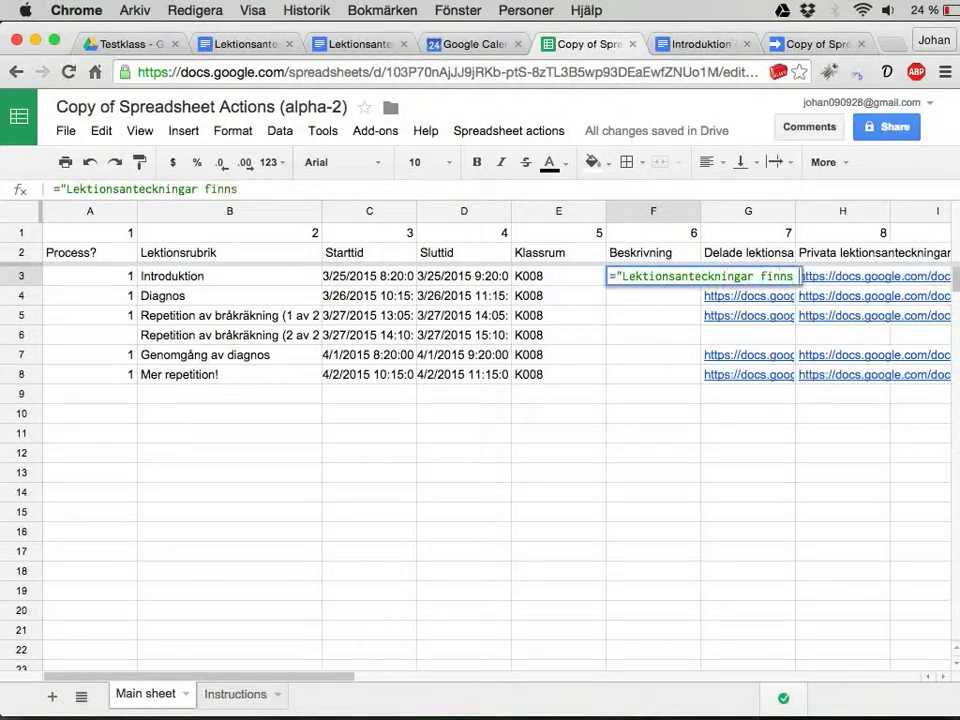
pyautogui.write(' på')
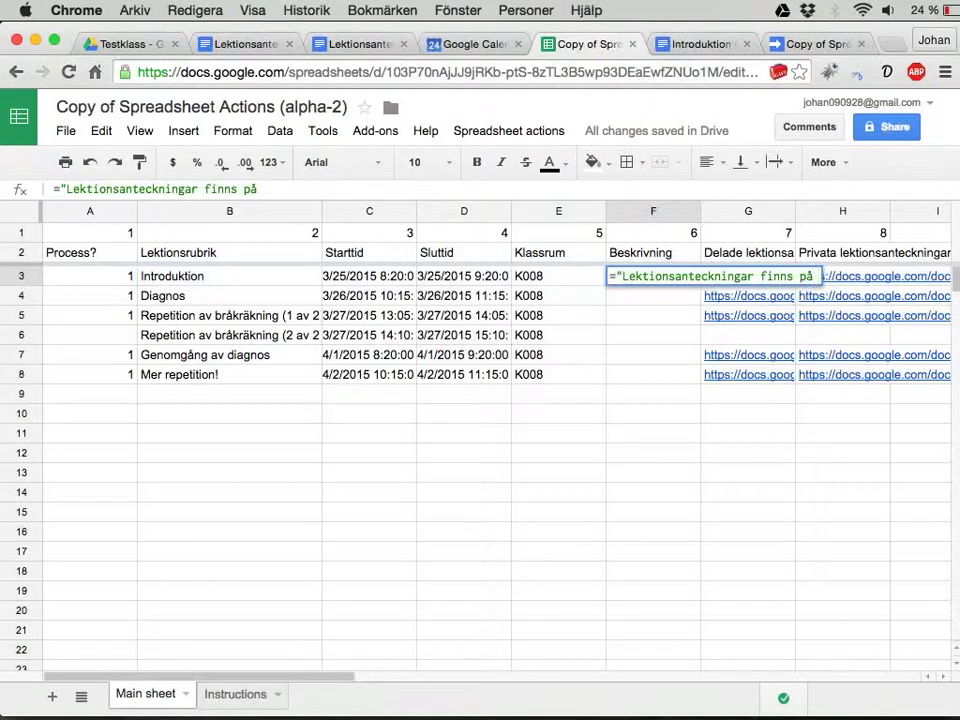
pyautogui.press('BackSpace')
pyautogui.press('BackSpace')
pyautogui.write('här:')
pyautogui.write(' "')
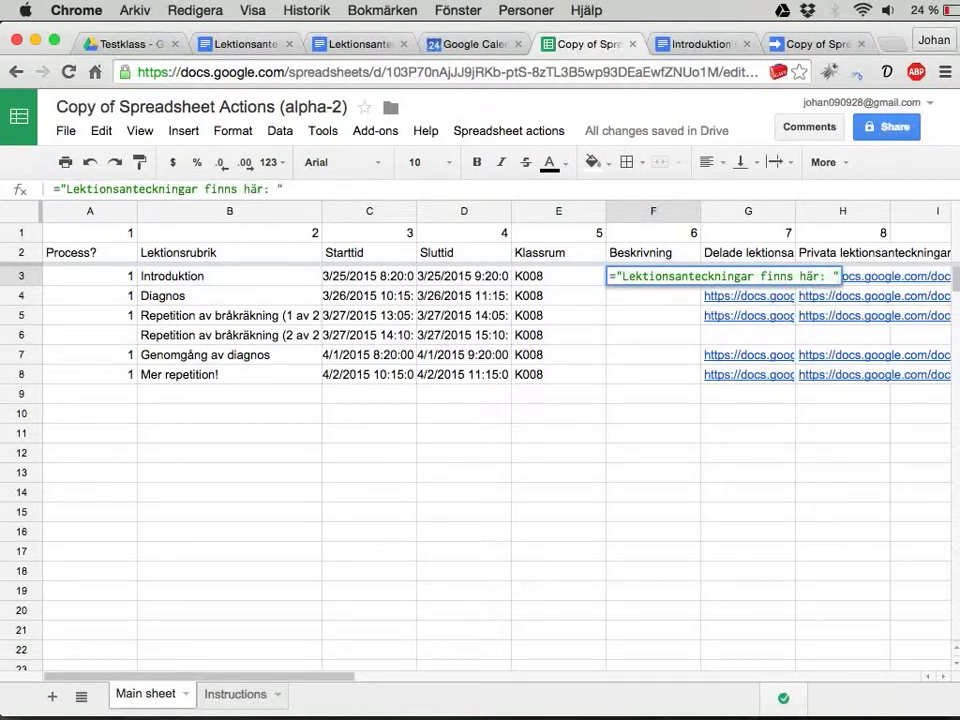
pyautogui.write('&')
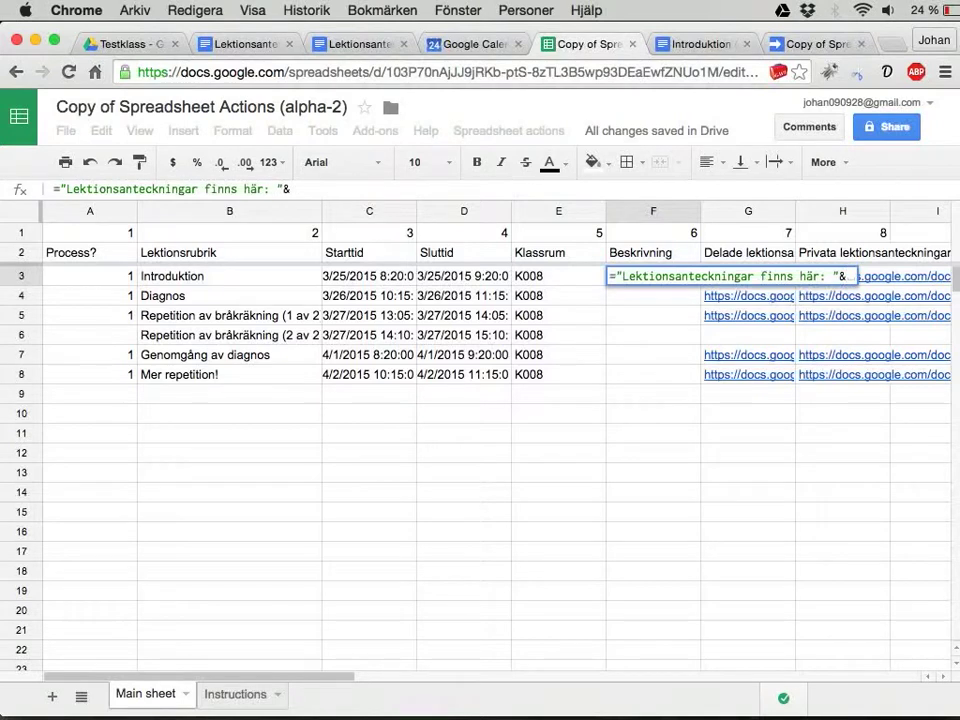
pyautogui.write('G3')
pyautogui.press('Return')
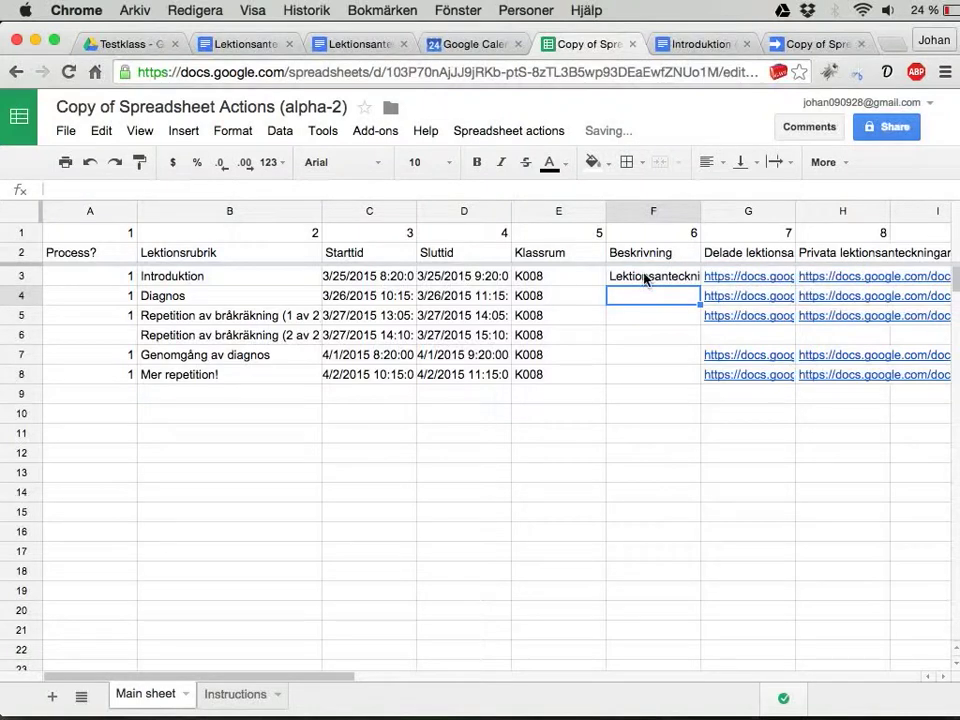
pyautogui.click(645, 280)
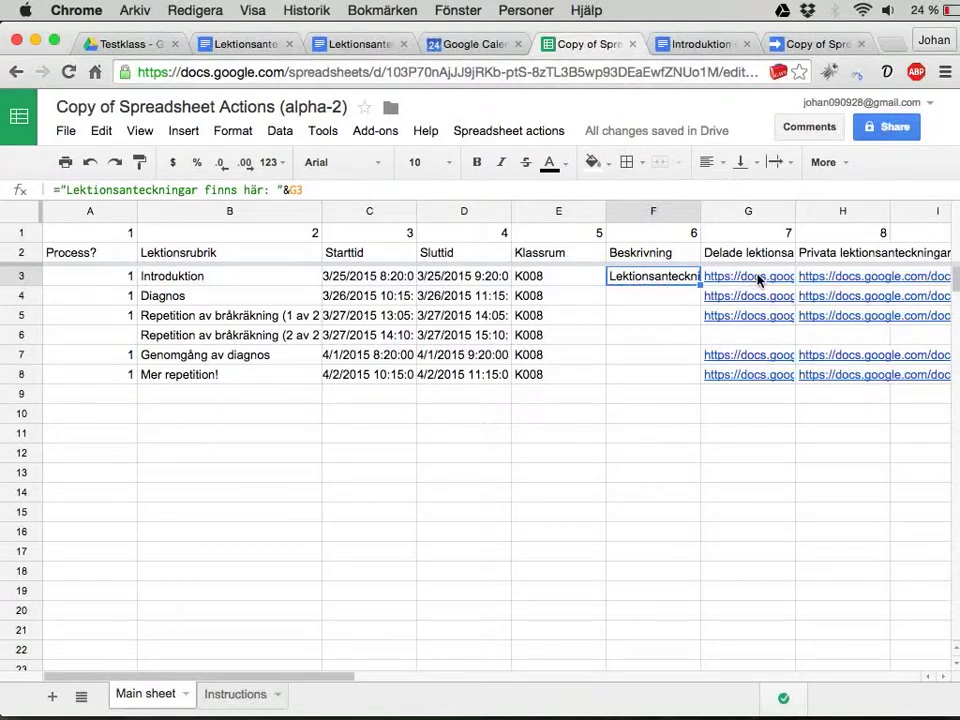
# - Mark row 6 for processing by entering 1 in cell A6
pyautogui.click(90, 352)
pyautogui.click(90, 336)
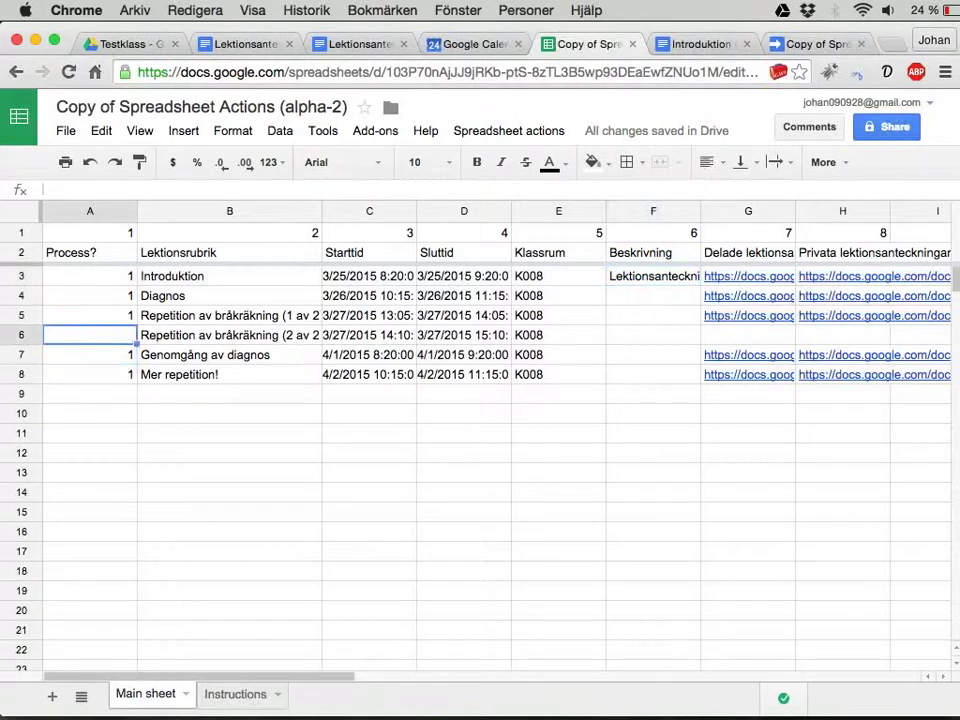
pyautogui.write('1')
pyautogui.press('Return')
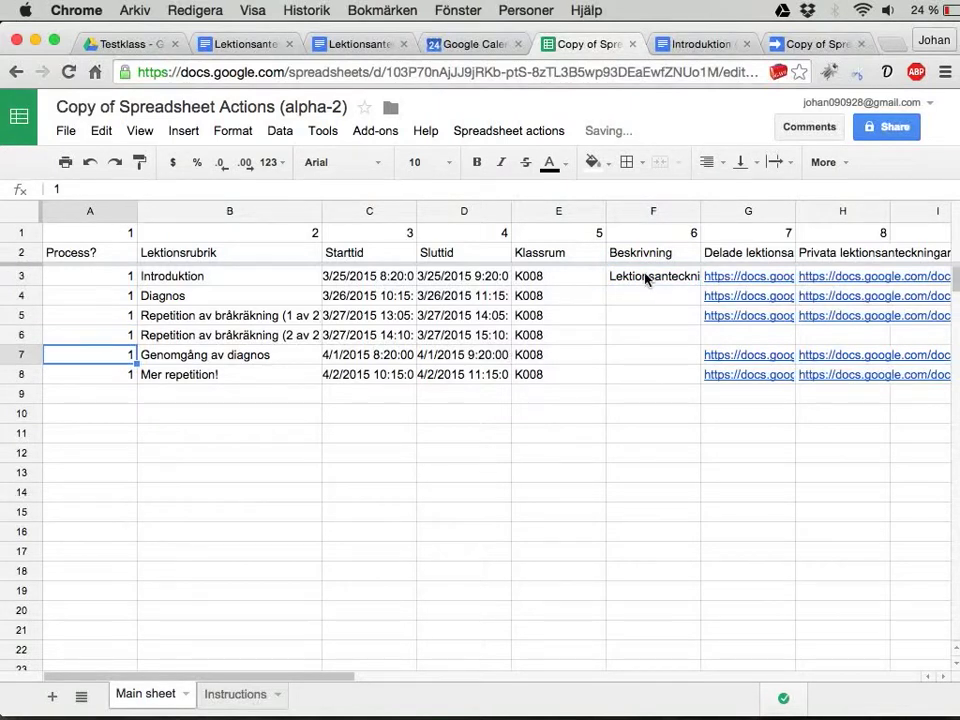
# - Copy the F3 formula into F4:F8 and check the result in F6
pyautogui.click(646, 280)
pyautogui.moveTo(650, 296); pyautogui.dragTo(648, 375)
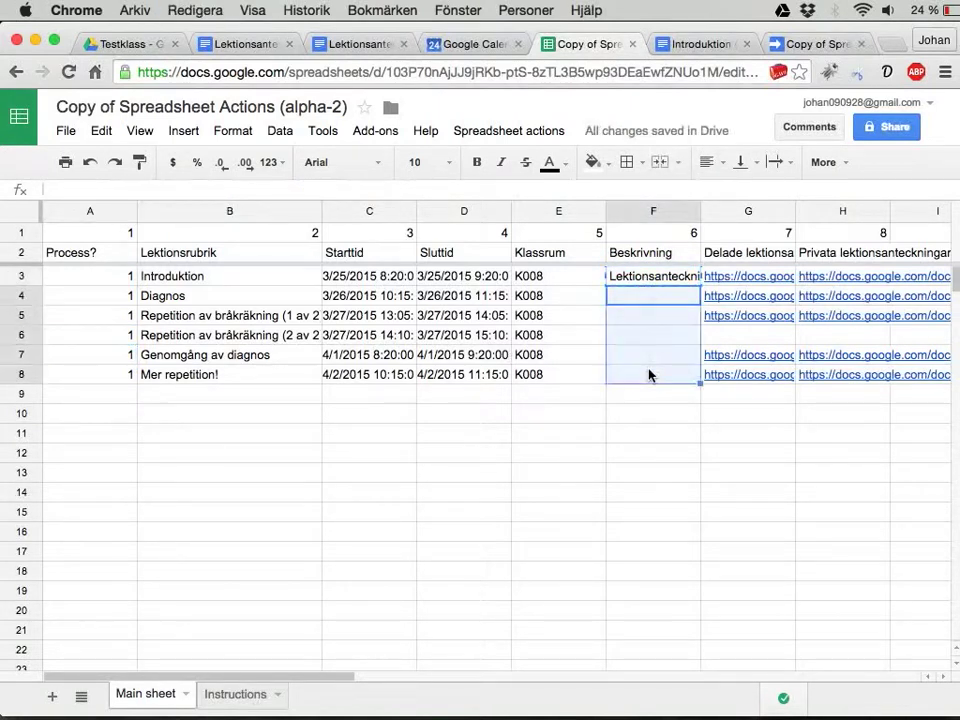
pyautogui.hotkey('ctrl', 'v')
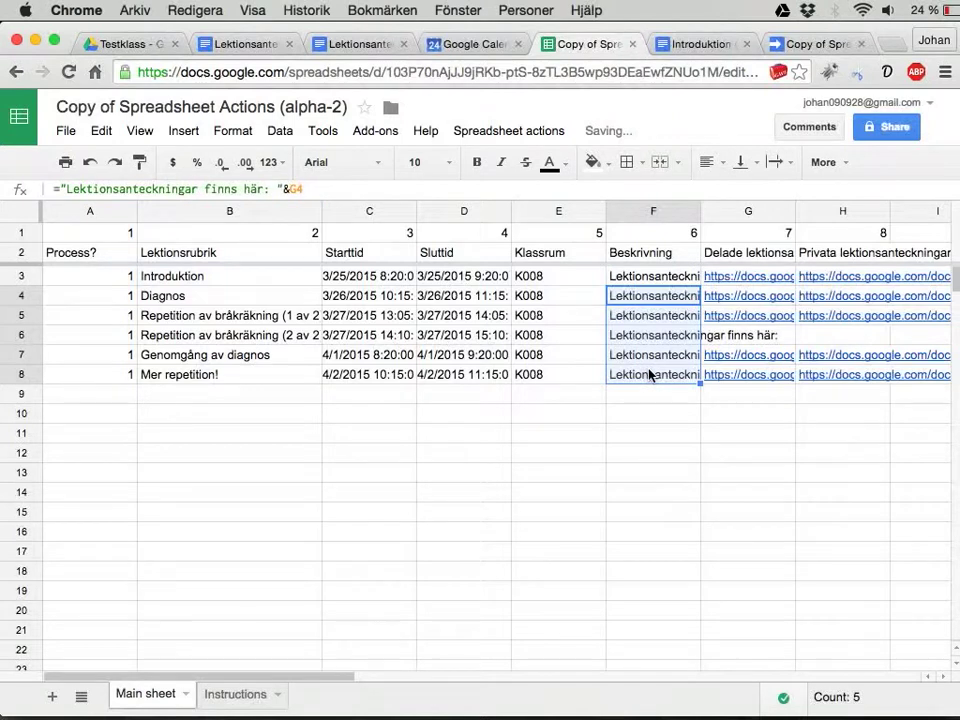
pyautogui.click(649, 336)
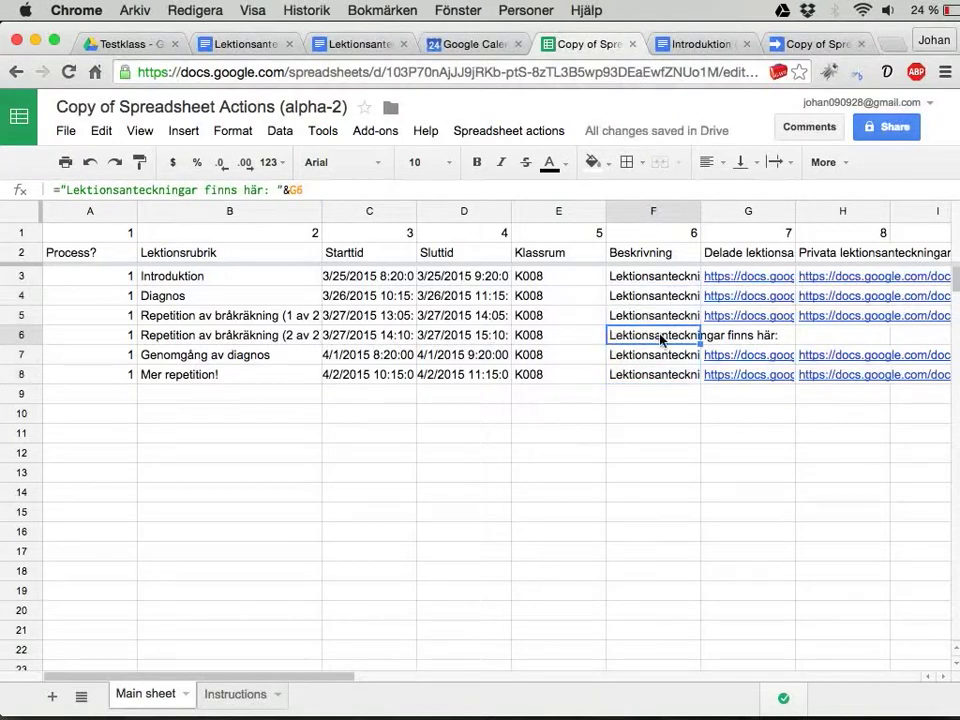
pyautogui.doubleClick(612, 336)
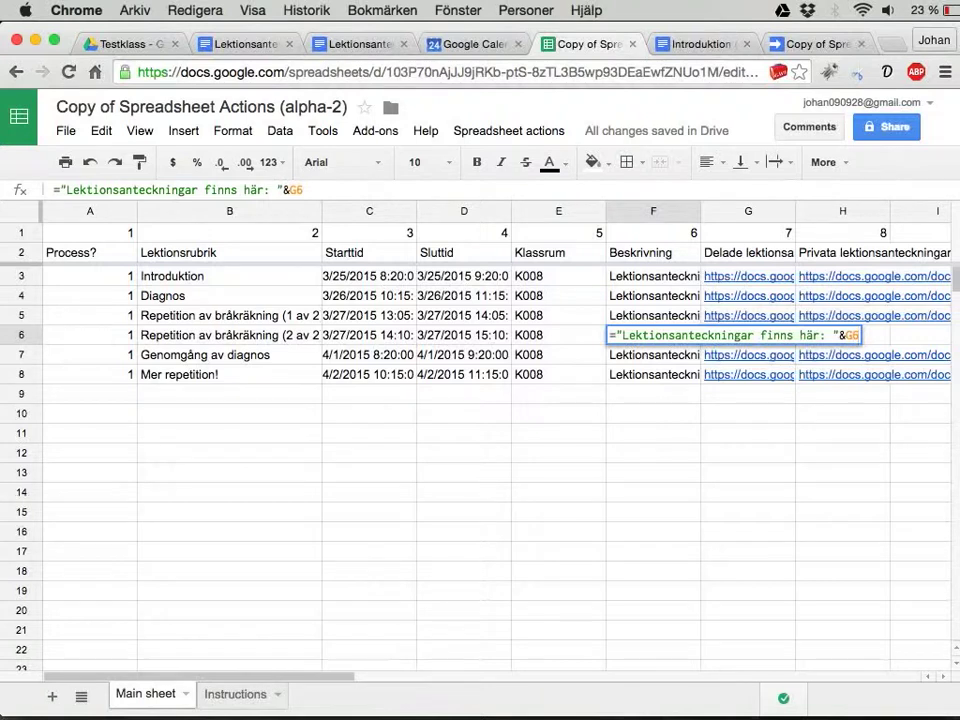
pyautogui.press('Escape')
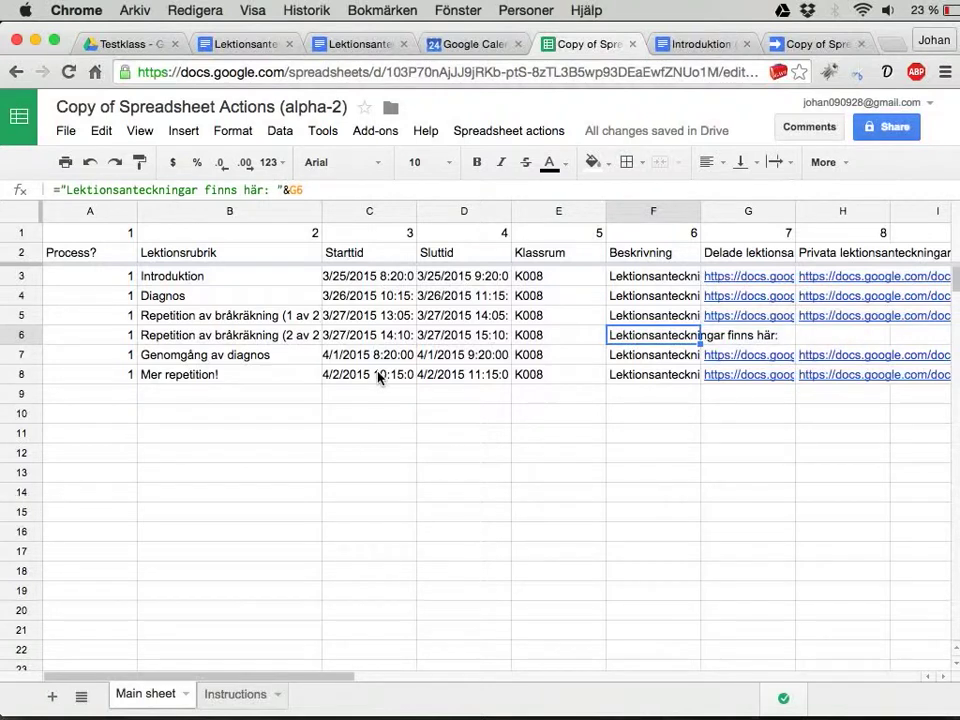
# - Run the bulk Create or update events action, then view the March 2015 calendar
pyautogui.click(527, 130)
pyautogui.moveTo(508, 162)
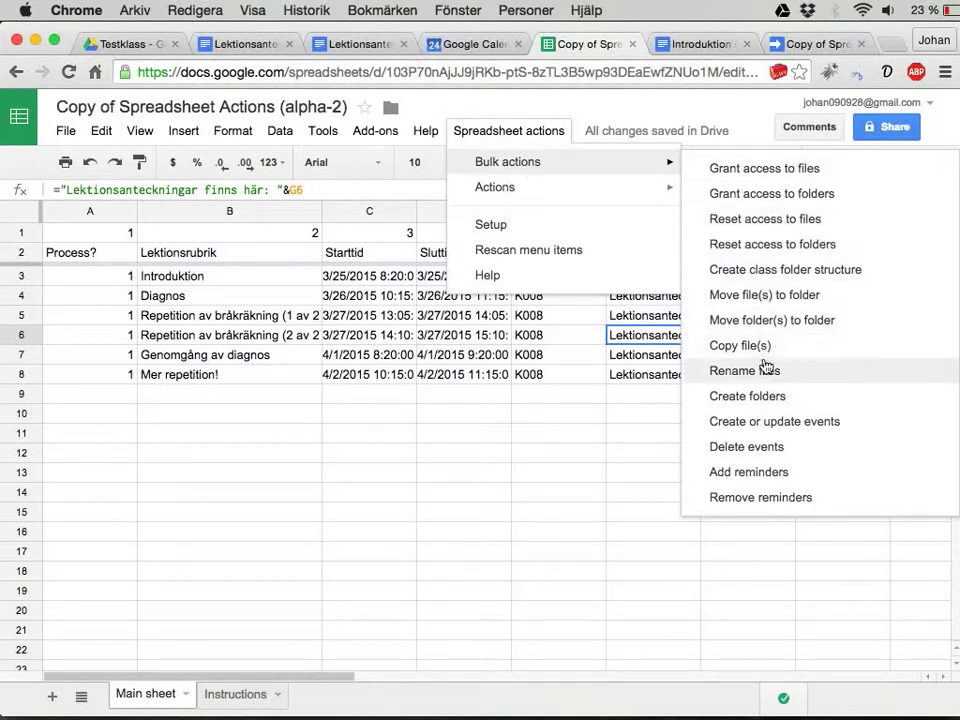
pyautogui.click(764, 421)
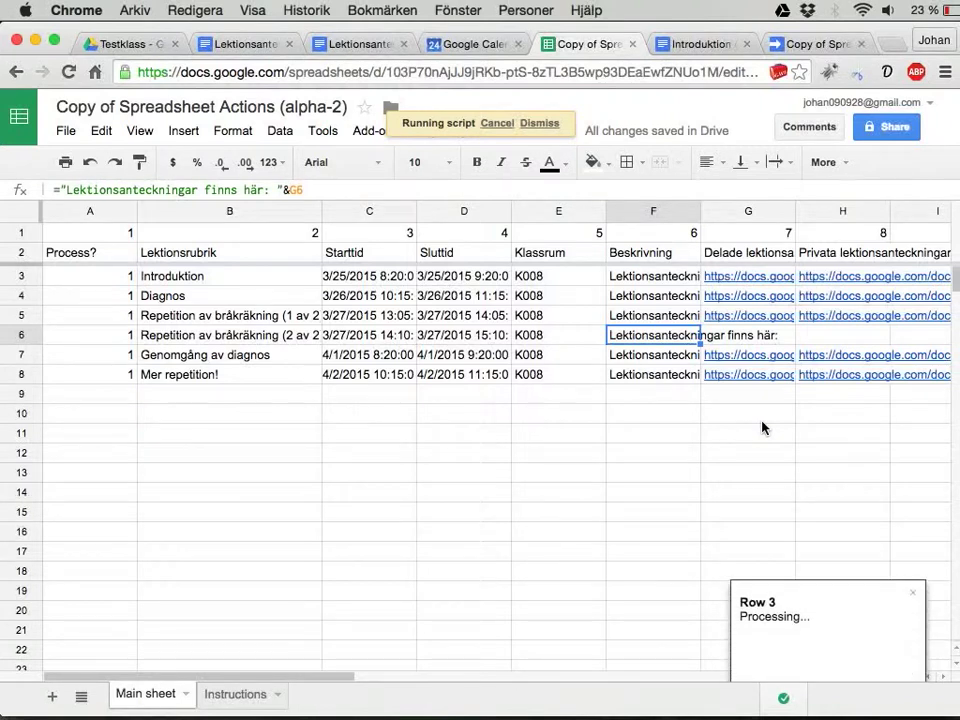
pyautogui.click(453, 46)
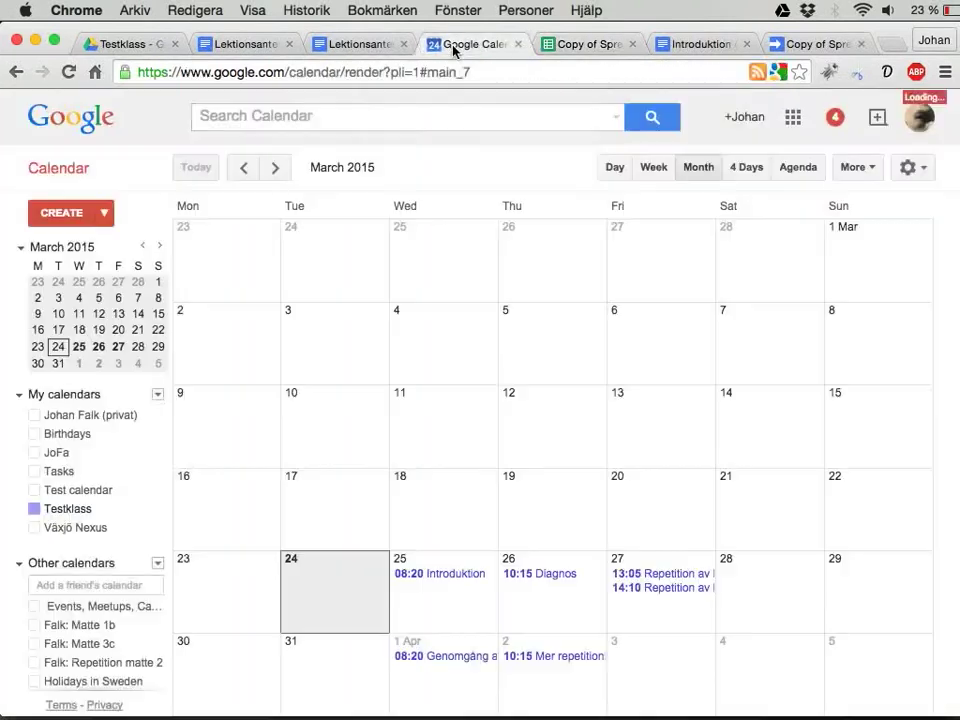
pyautogui.click(455, 578)
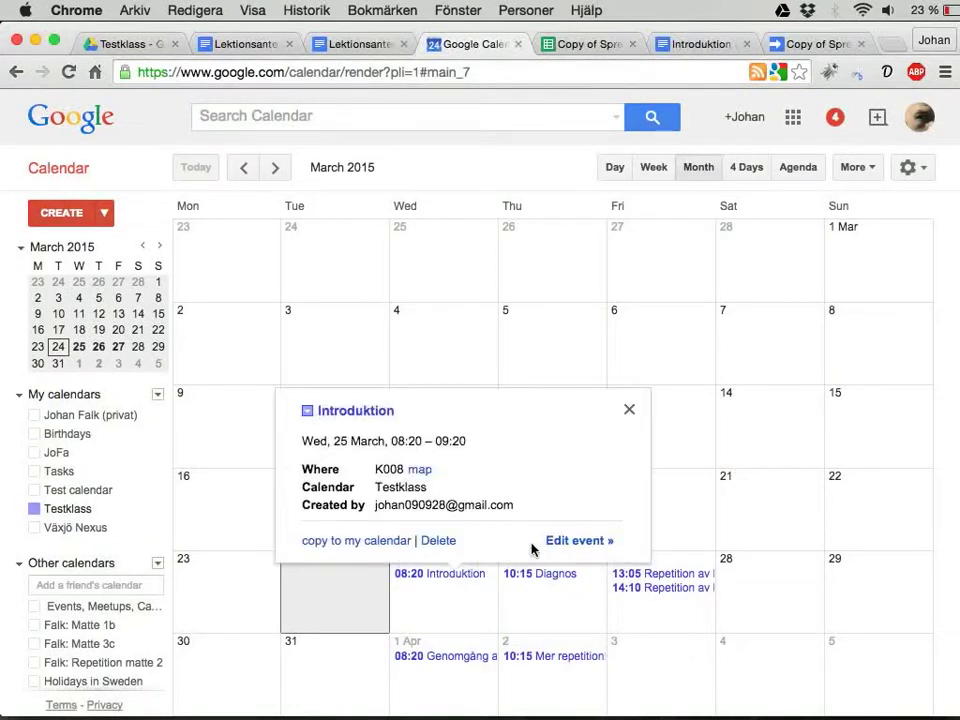
pyautogui.click(564, 546)
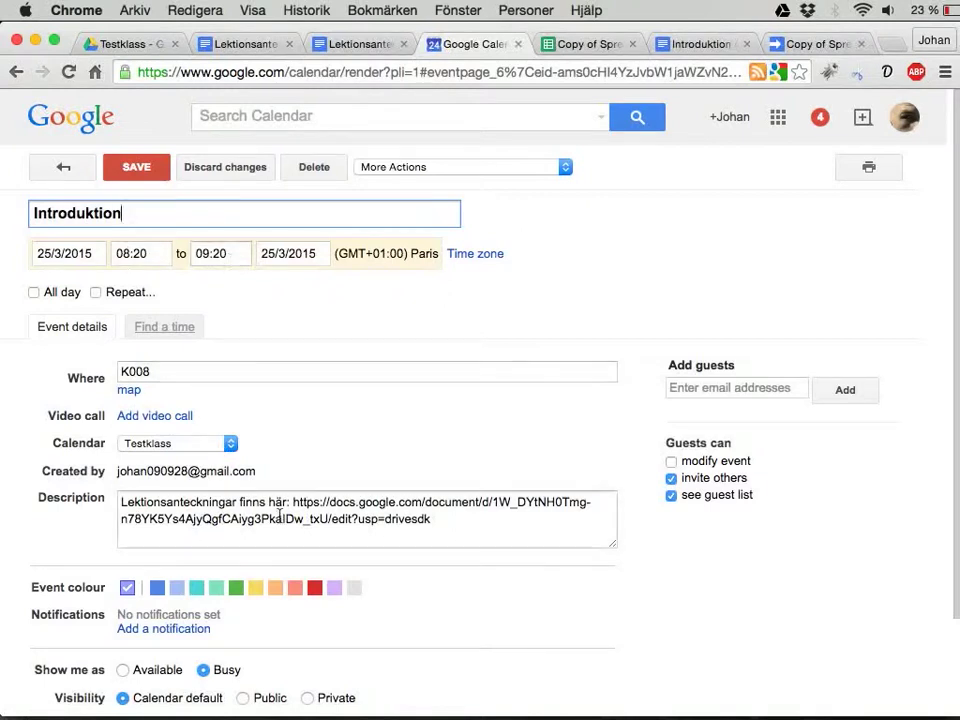
pyautogui.moveTo(293, 502); pyautogui.dragTo(480, 518)
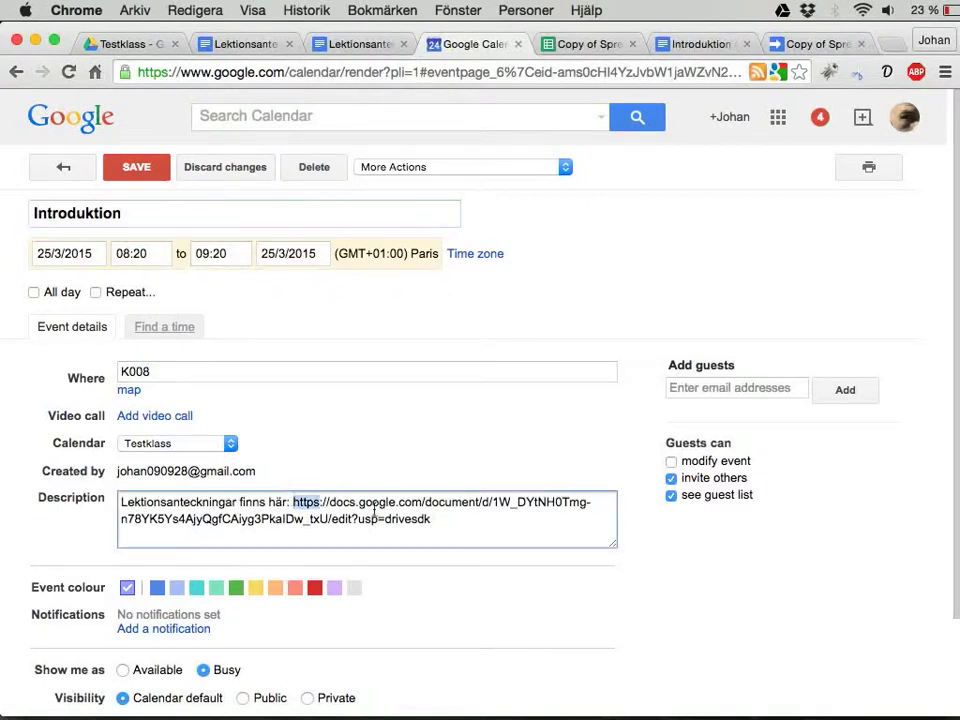
pyautogui.click(475, 509)
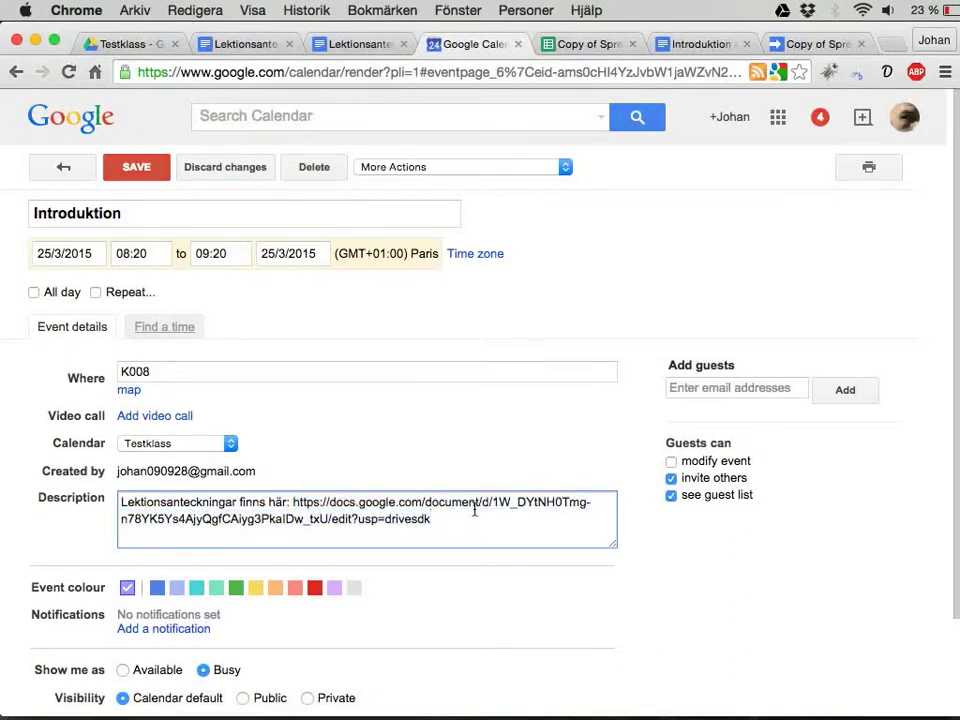
pyautogui.click(66, 171)
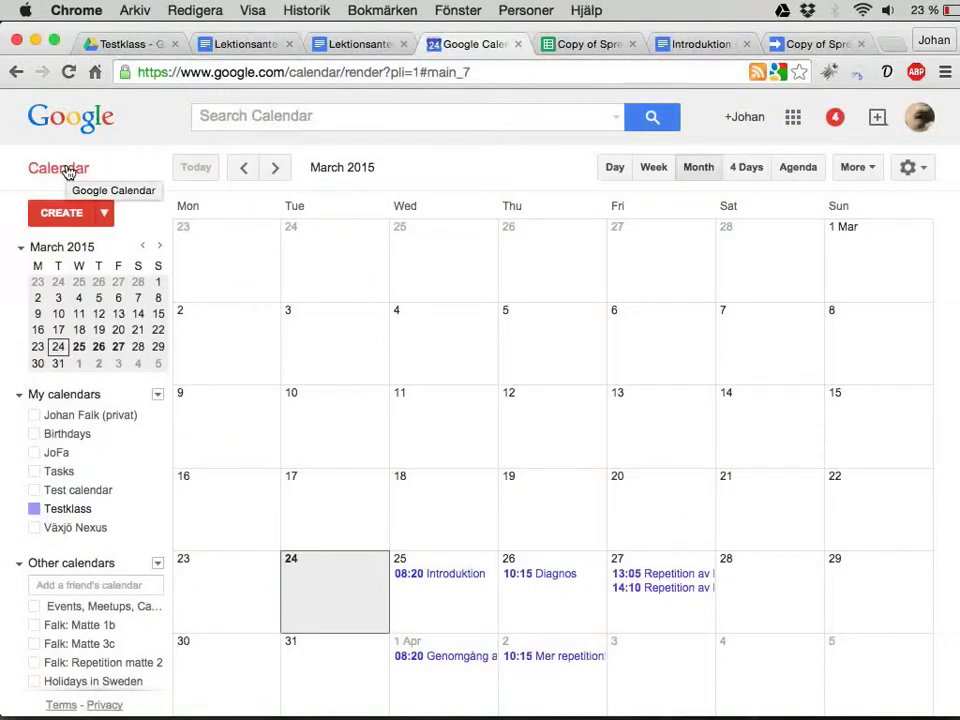
pyautogui.hotkey('ctrl', 'Tab')
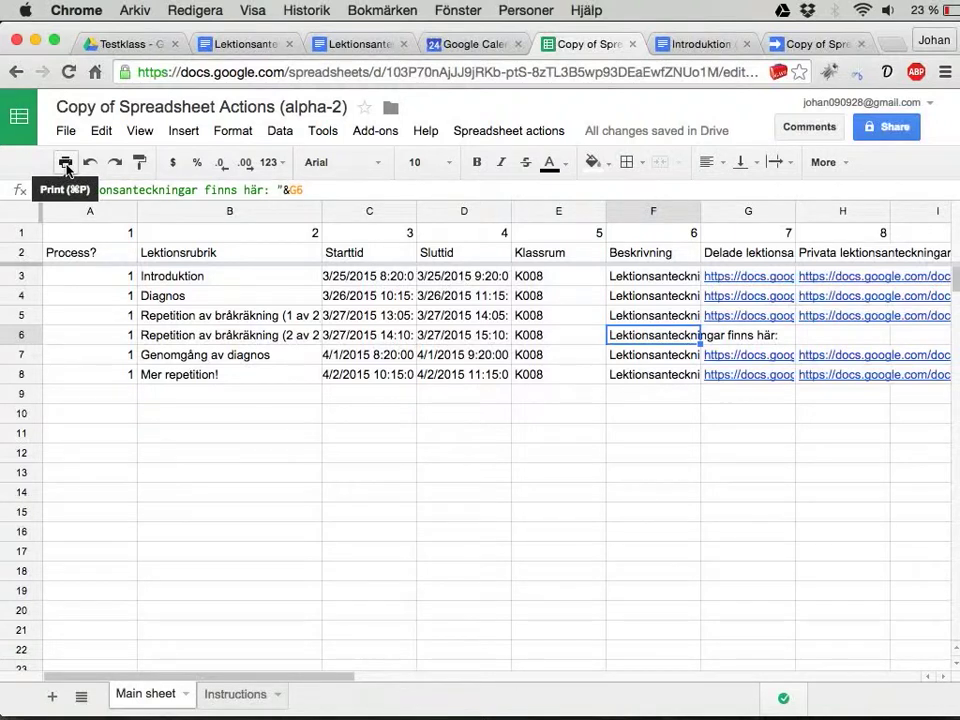
pyautogui.press('Left')
pyautogui.press('Left')
pyautogui.press('Left')
pyautogui.press('Left')
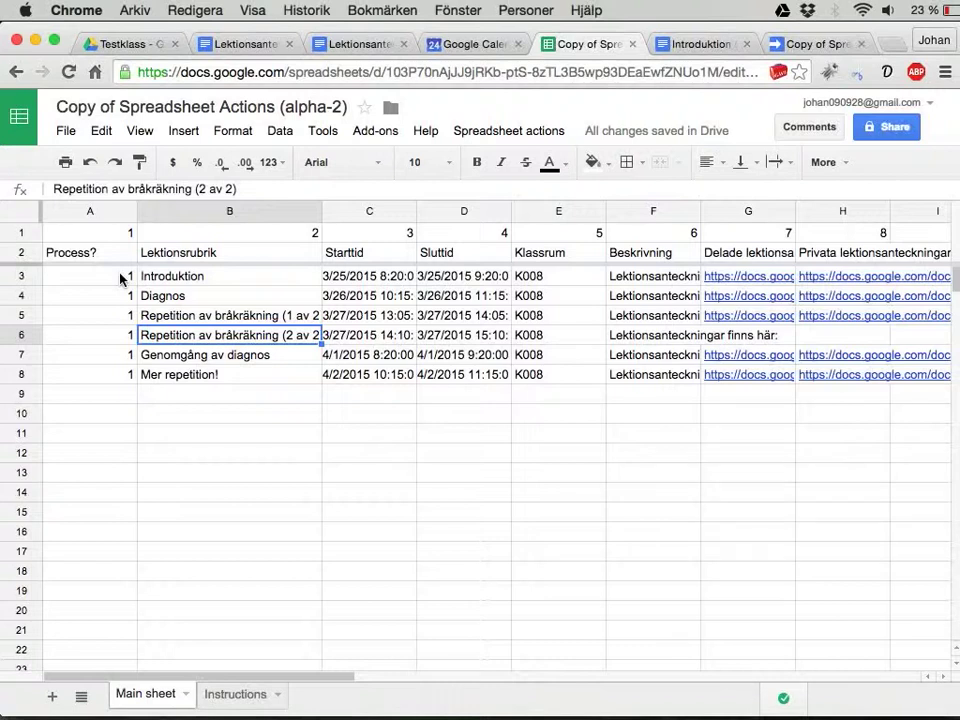
pyautogui.click(478, 44)
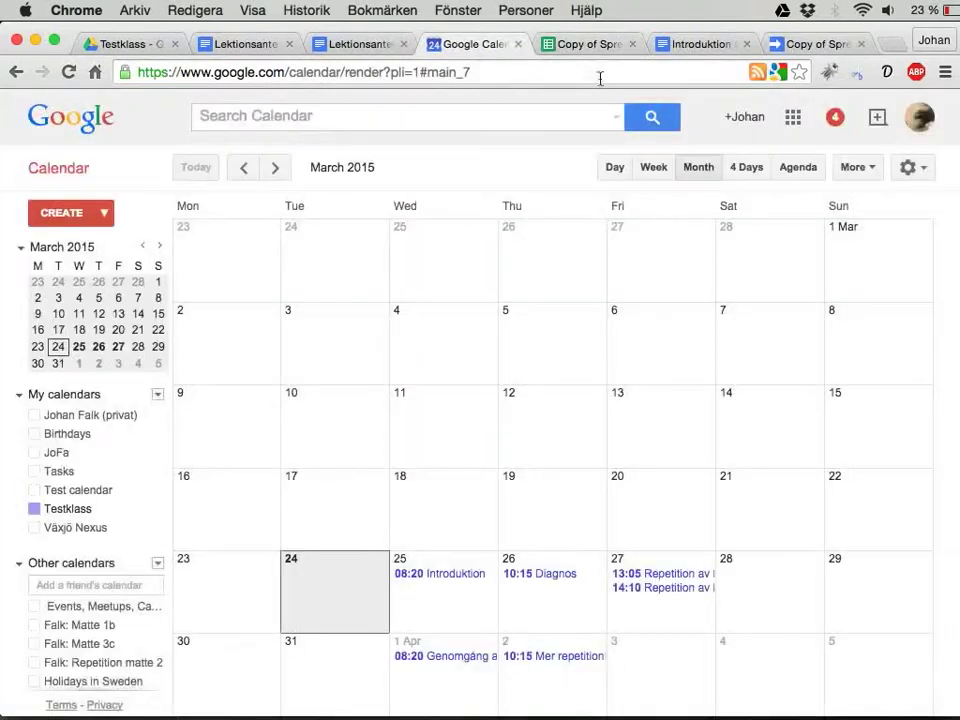
pyautogui.click(589, 44)
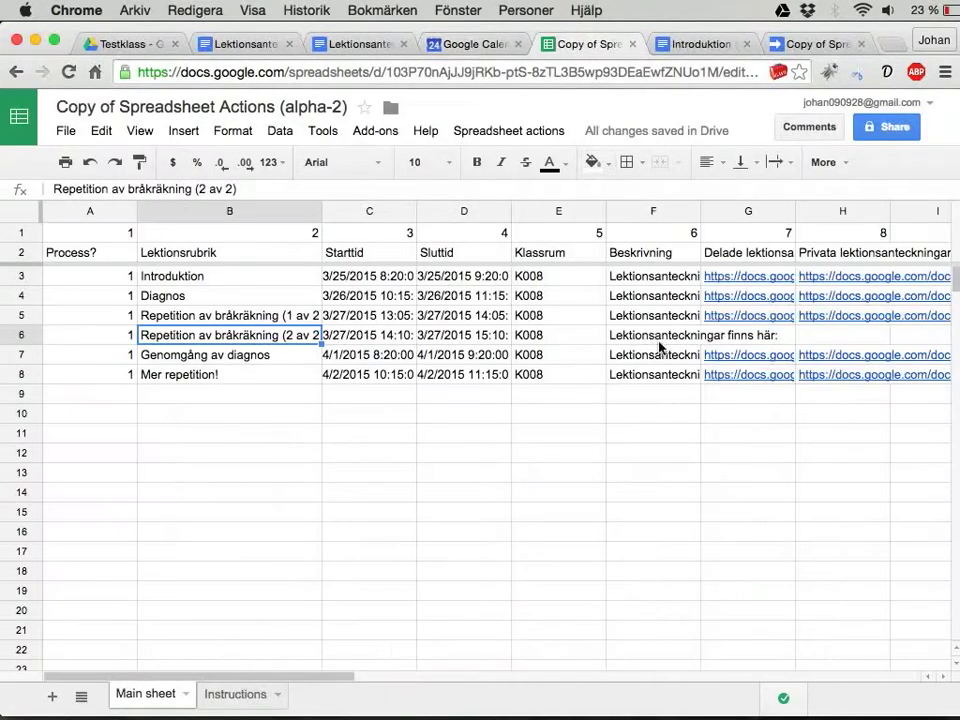